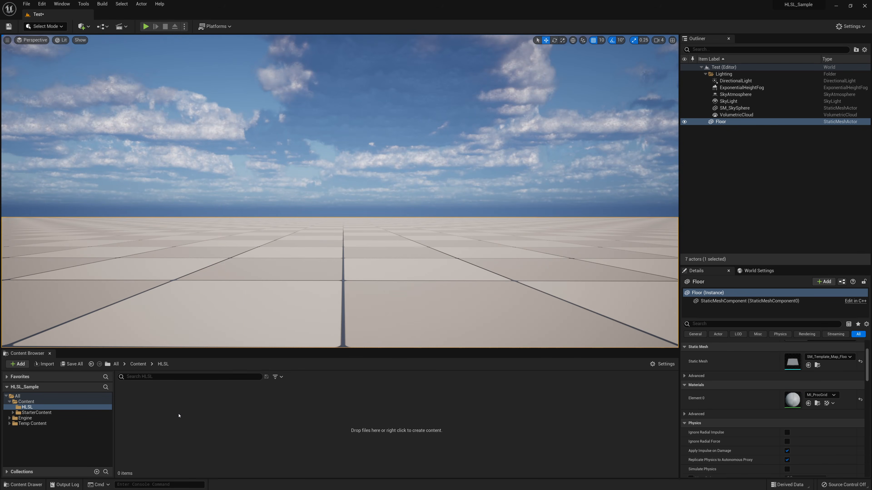
Create a new material named M_HLSLTest in the HLSL content folder and open it in the material editor
{"action": "right_click", "coordinate": [178, 415]}
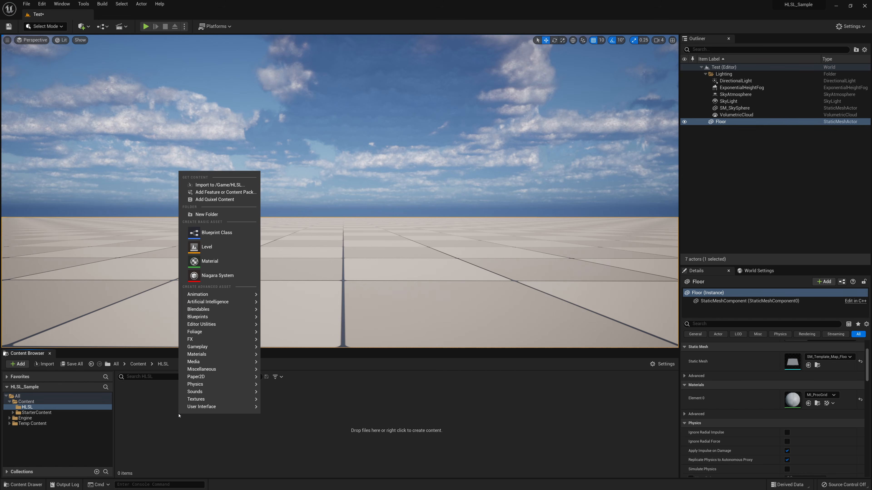
{"action": "left_click", "coordinate": [202, 262]}
{"action": "type", "text": "M_"}
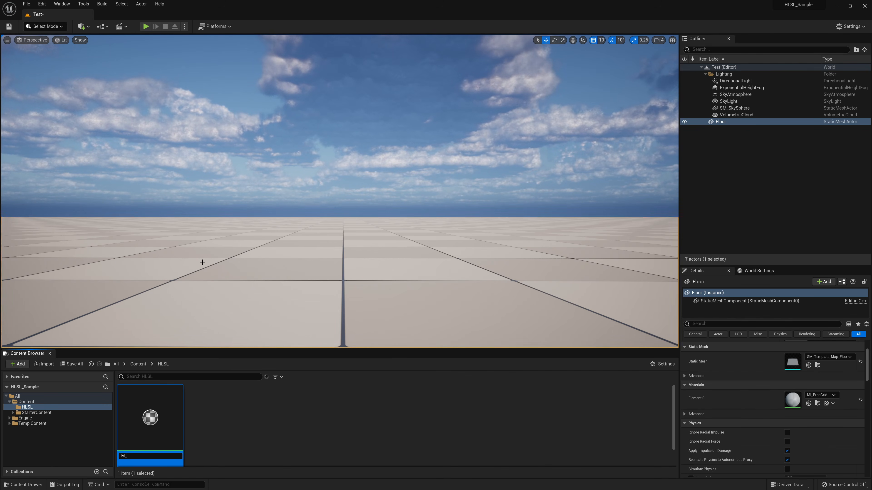
{"action": "type", "text": "HLSLTest"}
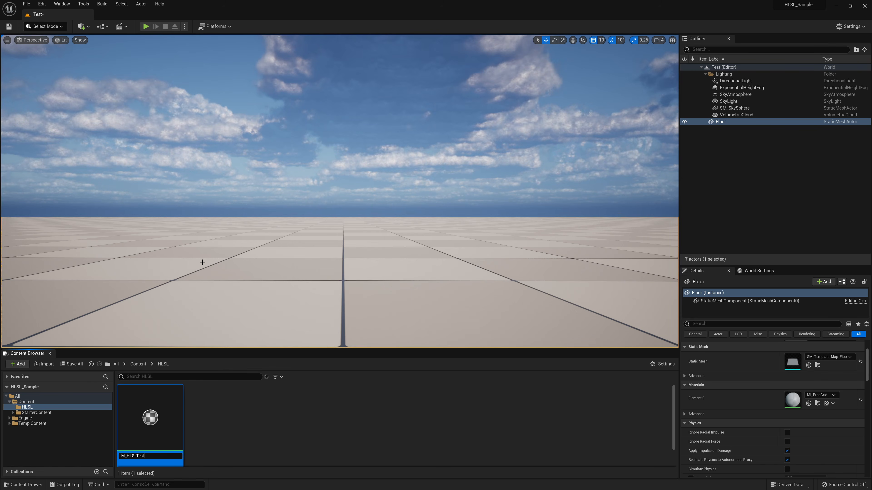
{"action": "key", "text": "Return"}
{"action": "key", "text": "Return"}
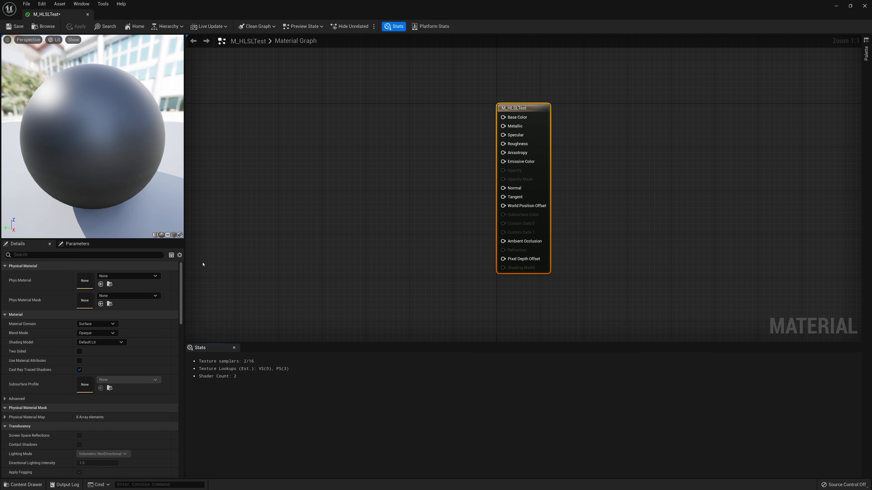
Open the material's generated HLSL shader code and scroll through it before closing the window
{"action": "mouse_move", "coordinate": [533, 121]}
{"action": "left_mouse_down"}
{"action": "mouse_move", "coordinate": [544, 121]}
{"action": "mouse_move", "coordinate": [533, 121]}
{"action": "left_mouse_up"}
{"action": "left_click_drag", "start_coordinate": [93, 138], "coordinate": [115, 139]}
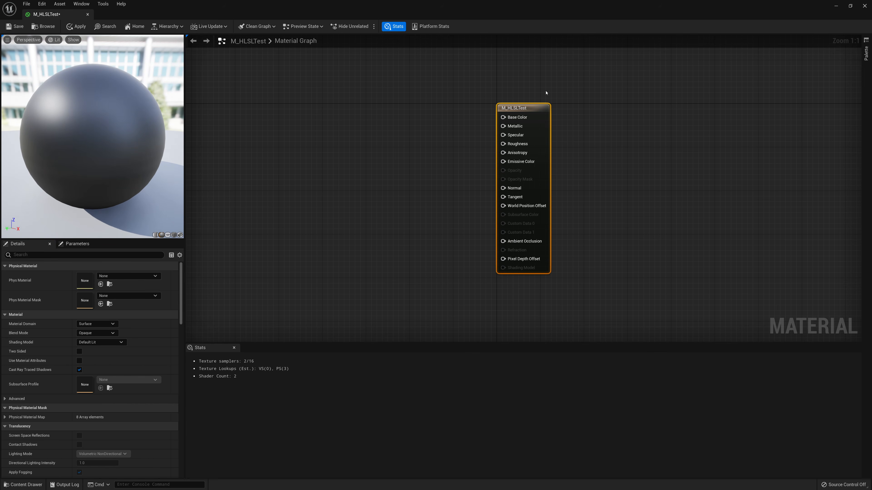
{"action": "left_click_drag", "start_coordinate": [613, 78], "coordinate": [438, 284]}
{"action": "mouse_move", "coordinate": [418, 135]}
{"action": "right_mouse_down"}
{"action": "mouse_move", "coordinate": [417, 169]}
{"action": "mouse_move", "coordinate": [416, 148]}
{"action": "right_mouse_up"}
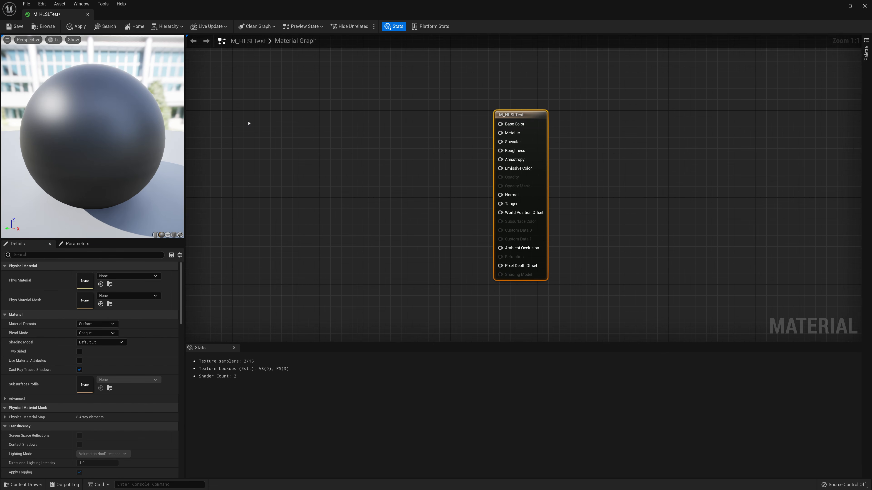
{"action": "left_click", "coordinate": [81, 4]}
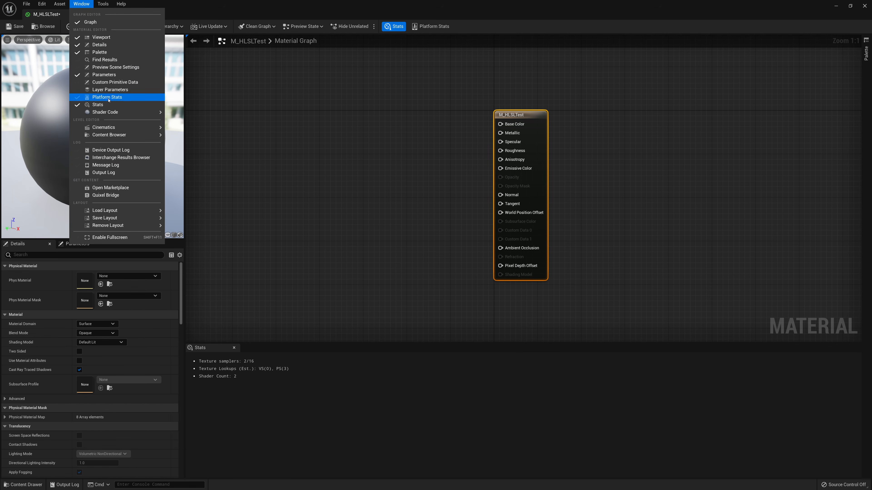
{"action": "mouse_move", "coordinate": [110, 113]}
{"action": "left_click", "coordinate": [198, 115]}
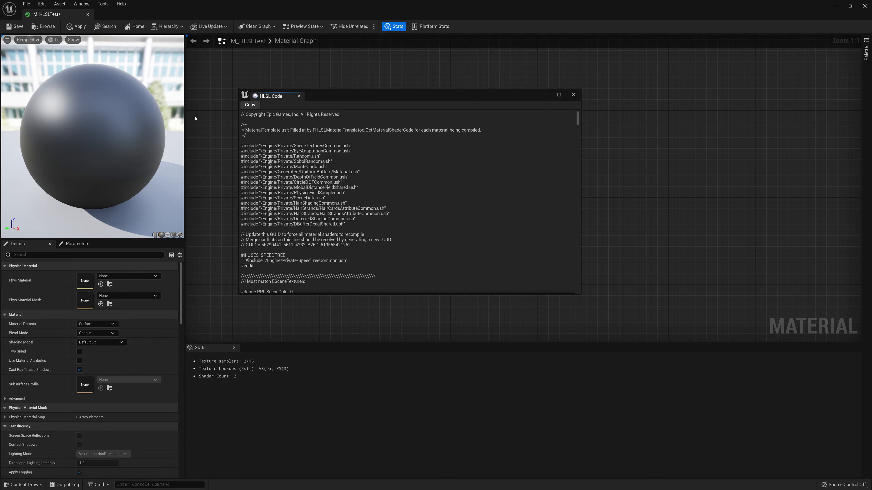
{"action": "left_click_drag", "start_coordinate": [580, 114], "coordinate": [573, 243]}
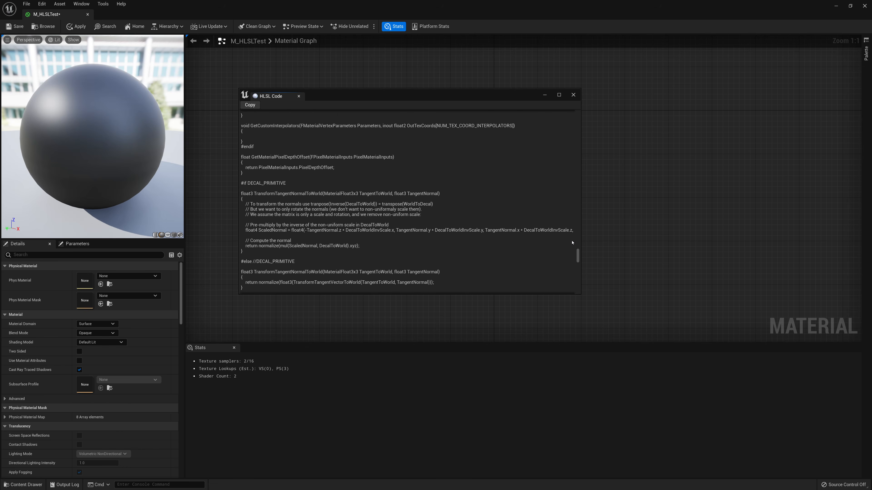
{"action": "left_click", "coordinate": [573, 95]}
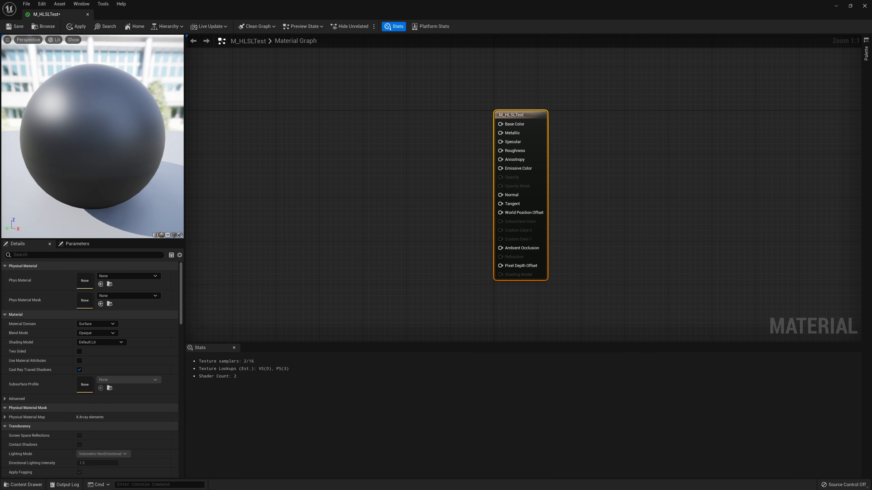
Switch to the Goal.png image to review the target two-texture animated swipe, then return to the editor
{"action": "key", "text": "alt+Tab"}
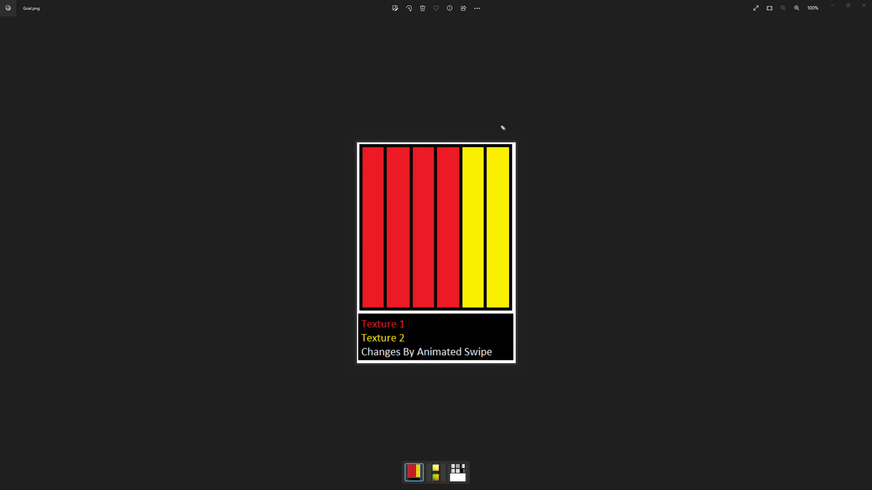
{"action": "mouse_move", "coordinate": [501, 125]}
{"action": "left_mouse_down"}
{"action": "mouse_move", "coordinate": [359, 123]}
{"action": "mouse_move", "coordinate": [359, 114]}
{"action": "mouse_move", "coordinate": [364, 132]}
{"action": "left_mouse_up"}
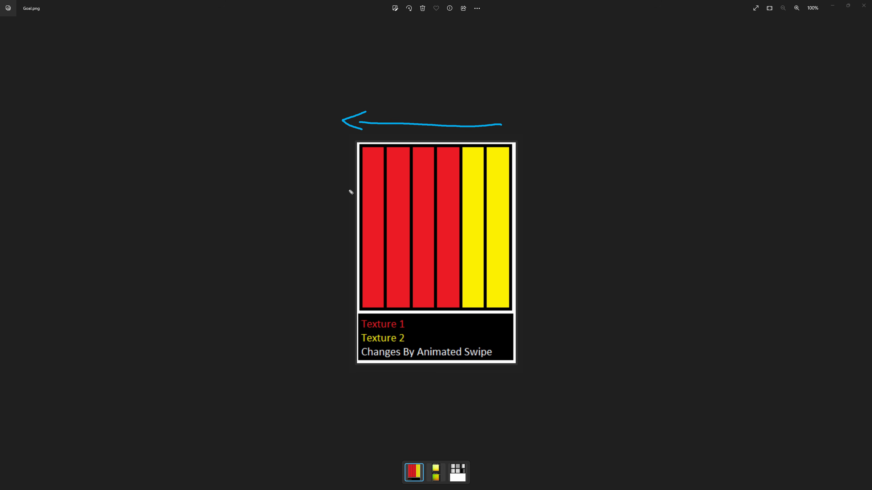
{"action": "mouse_move", "coordinate": [335, 315]}
{"action": "left_mouse_down"}
{"action": "mouse_move", "coordinate": [334, 335]}
{"action": "mouse_move", "coordinate": [382, 399]}
{"action": "mouse_move", "coordinate": [509, 396]}
{"action": "mouse_move", "coordinate": [456, 417]}
{"action": "left_mouse_up"}
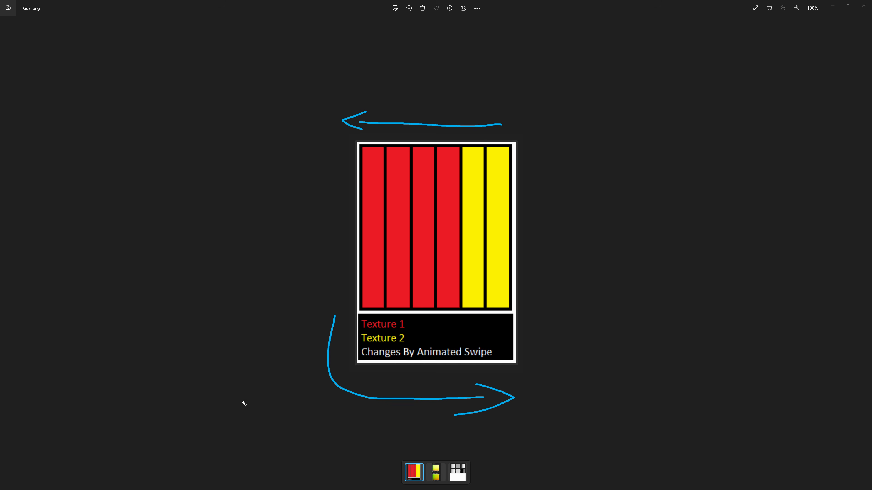
{"action": "key", "text": "ctrl+shift+7"}
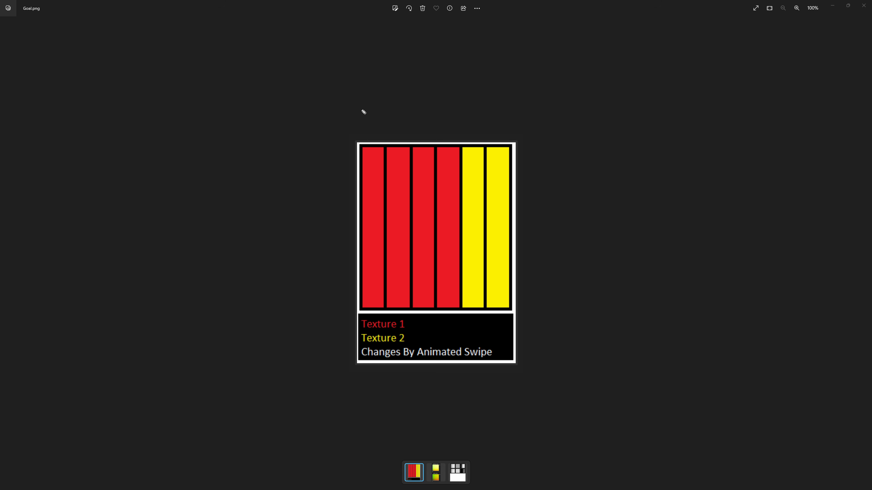
{"action": "mouse_move", "coordinate": [363, 111]}
{"action": "left_mouse_down"}
{"action": "mouse_move", "coordinate": [355, 118]}
{"action": "mouse_move", "coordinate": [504, 109]}
{"action": "mouse_move", "coordinate": [495, 120]}
{"action": "mouse_move", "coordinate": [511, 126]}
{"action": "left_mouse_up"}
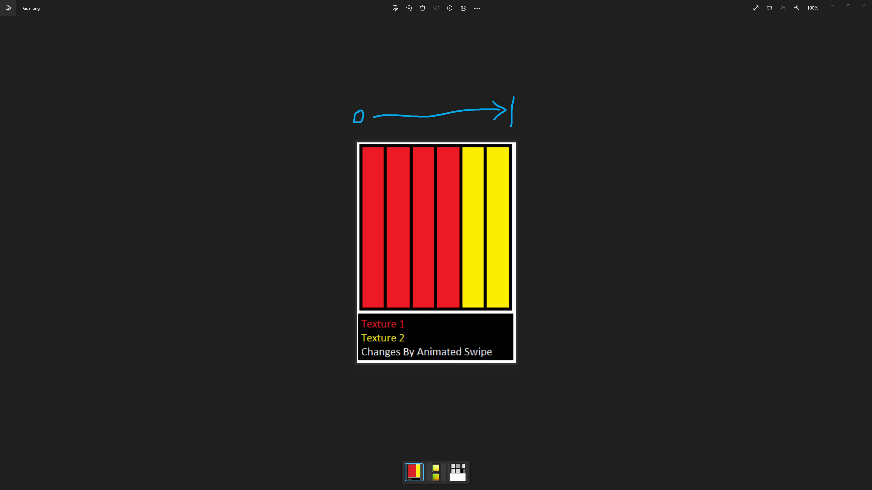
{"action": "key", "text": "Escape"}
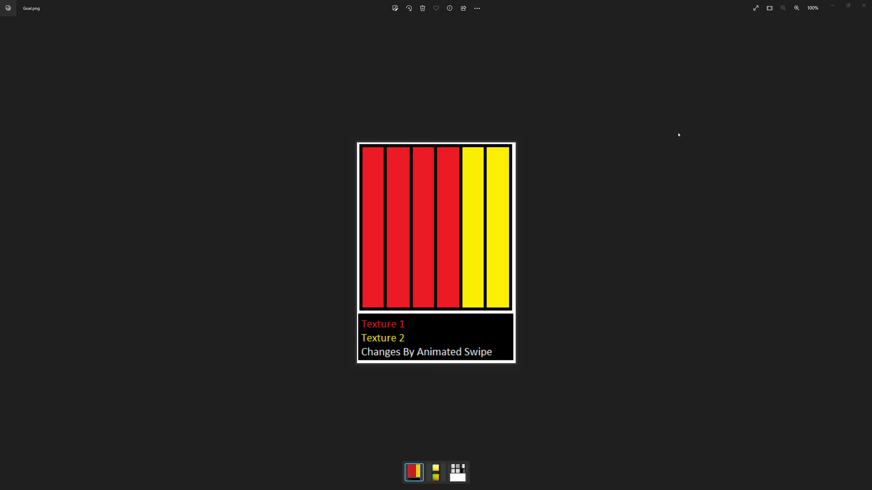
{"action": "left_click", "coordinate": [833, 5]}
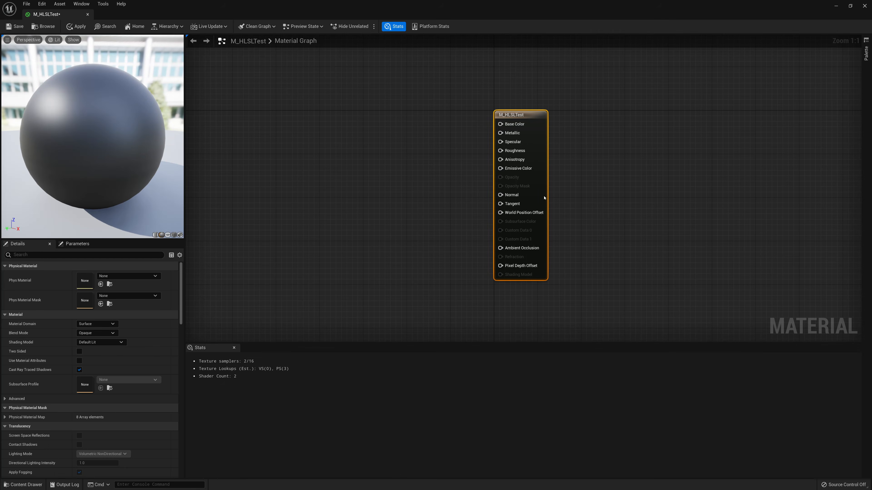
Add a LinearGradient node to the material graph
{"action": "right_click_drag", "start_coordinate": [312, 170], "coordinate": [310, 167]}
{"action": "right_click", "coordinate": [310, 169]}
{"action": "type", "text": "grad"}
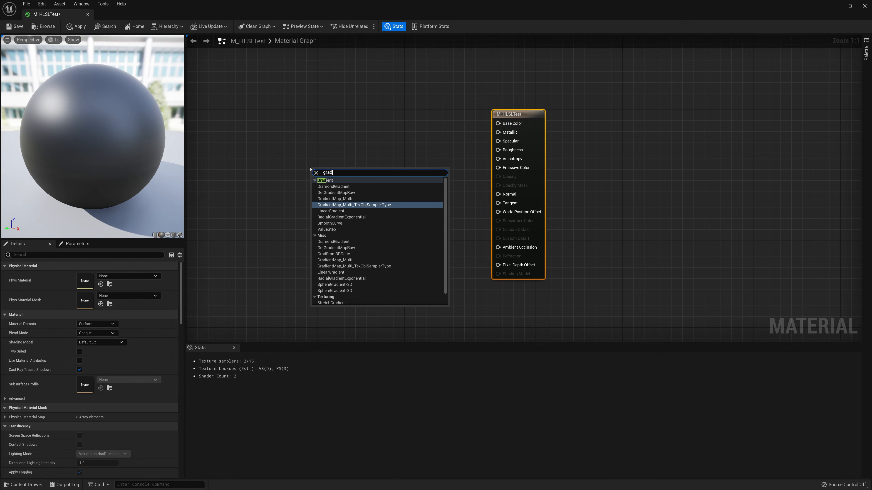
{"action": "key", "text": "Down"}
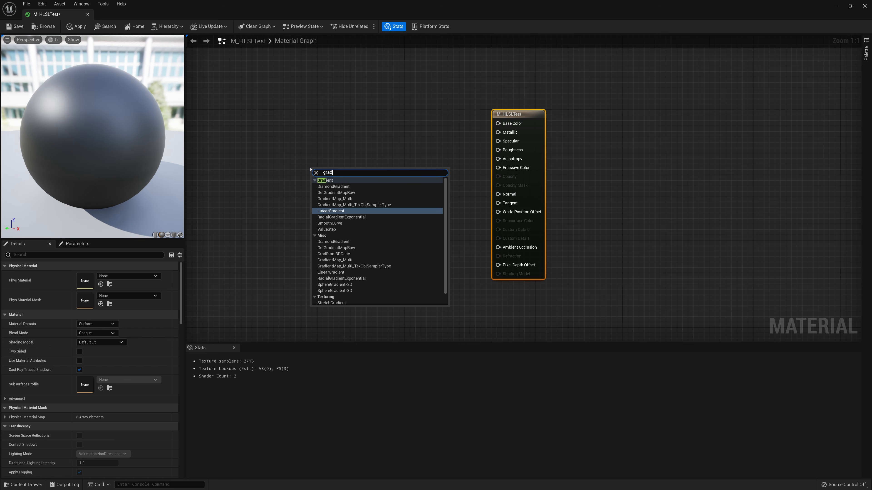
{"action": "key", "text": "Return"}
{"action": "left_click_drag", "start_coordinate": [353, 172], "coordinate": [306, 153]}
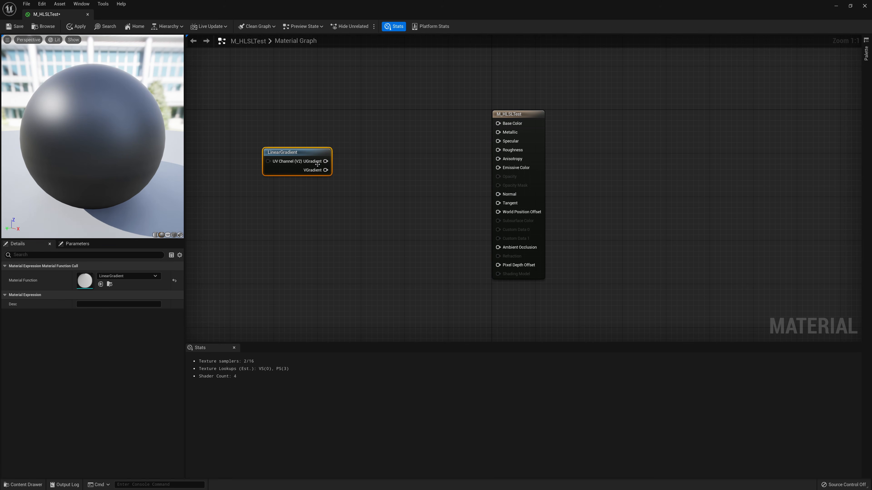
Switch the material preview mesh to a plane primitive
{"action": "left_click", "coordinate": [167, 237]}
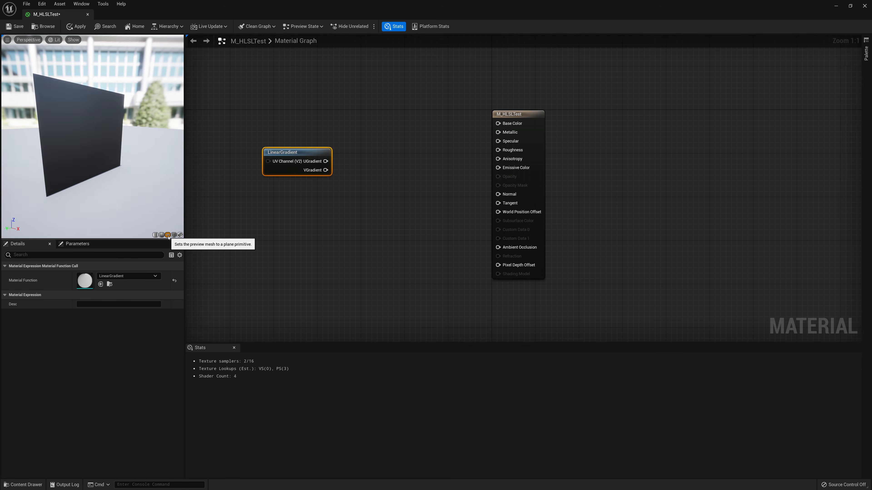
{"action": "left_click_drag", "start_coordinate": [165, 195], "coordinate": [122, 192]}
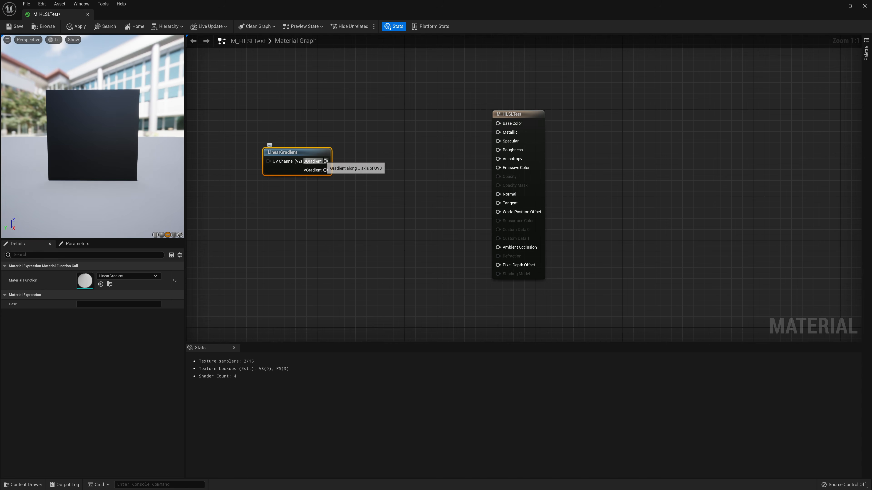
Connect a new Step node to the LinearGradient's UGradient output
{"action": "left_click_drag", "start_coordinate": [325, 162], "coordinate": [358, 140]}
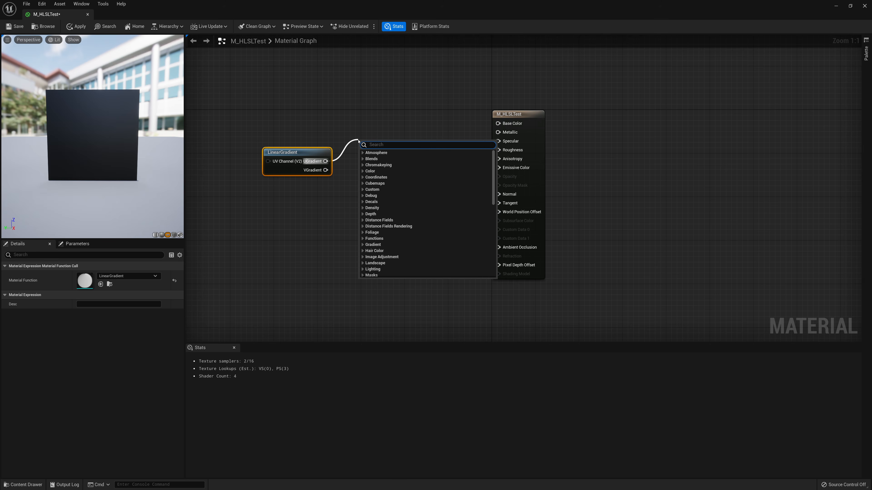
{"action": "type", "text": "ste"}
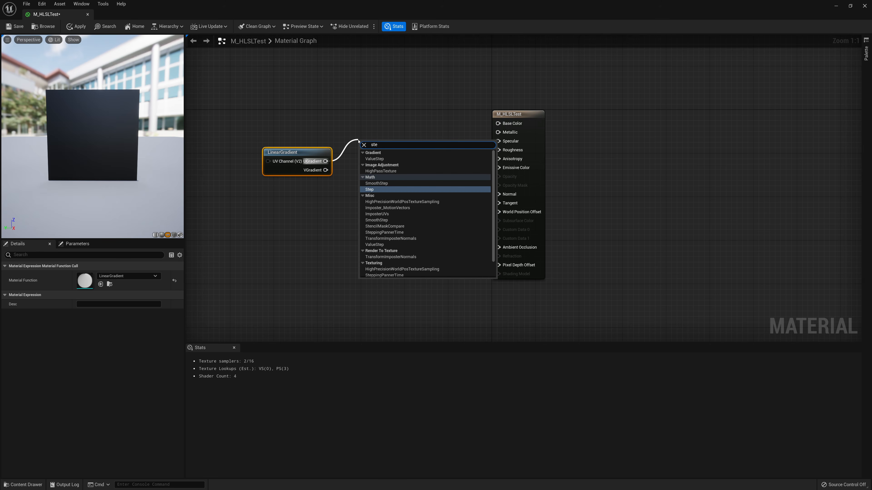
{"action": "type", "text": "p"}
{"action": "key", "text": "Return"}
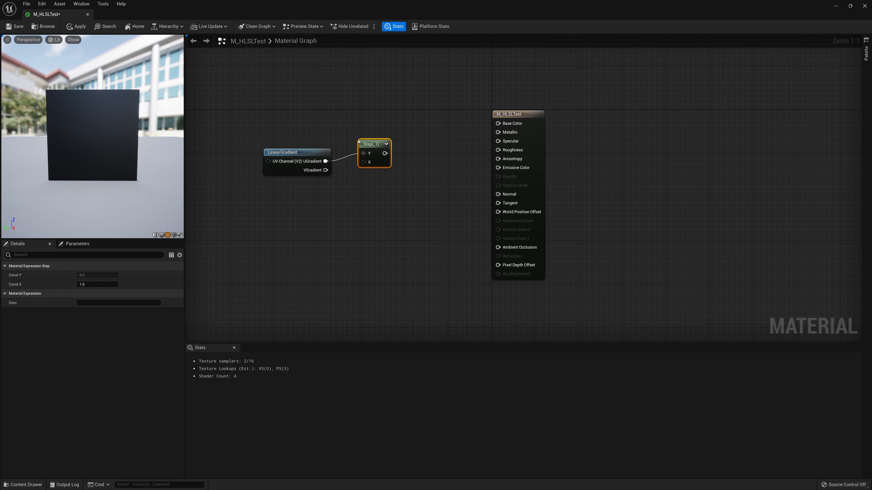
{"action": "left_click_drag", "start_coordinate": [361, 141], "coordinate": [365, 149]}
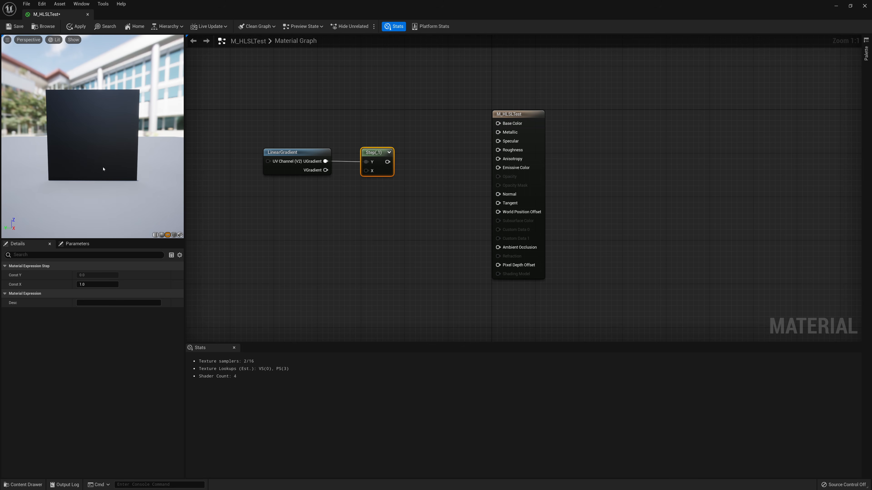
Start previewing the Step node in the preview viewport
{"action": "right_click", "coordinate": [307, 162]}
{"action": "left_click", "coordinate": [329, 170]}
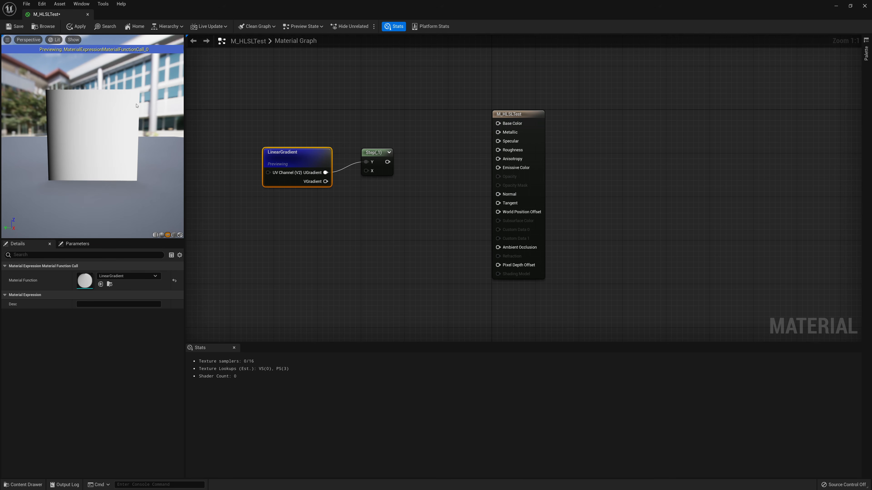
{"action": "right_click", "coordinate": [383, 155]}
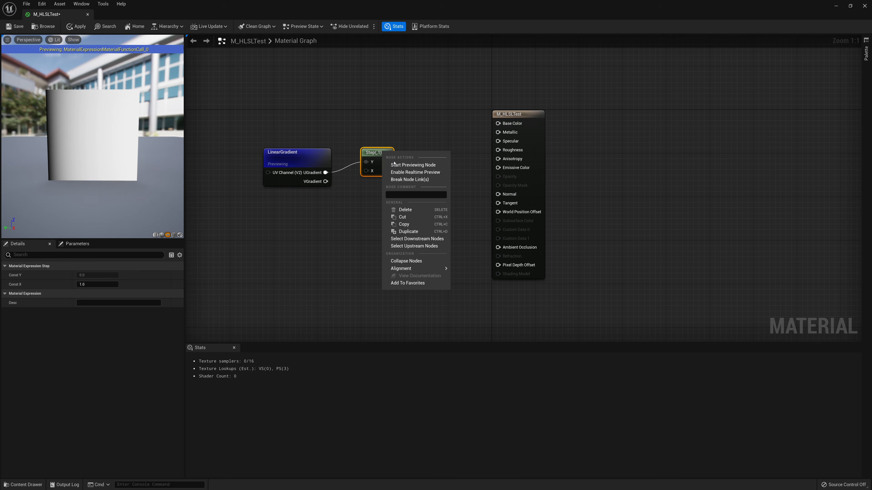
{"action": "left_click", "coordinate": [395, 165]}
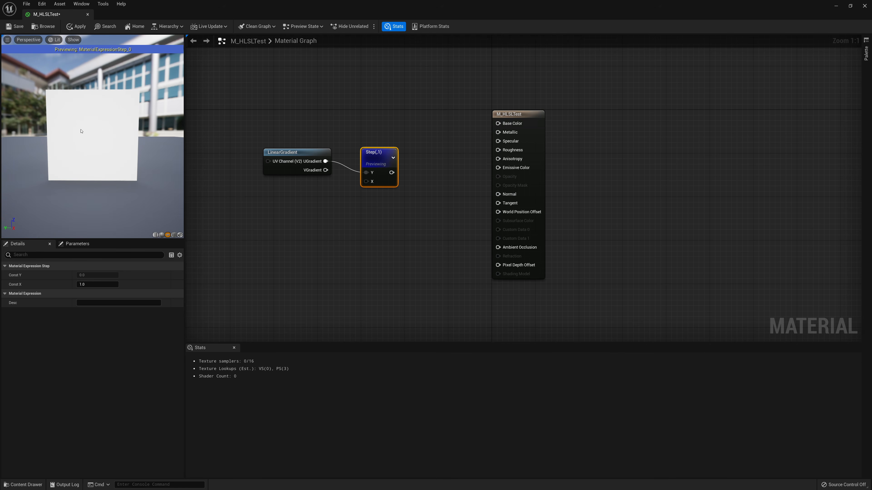
Set the Step node's X value successively to 0.5, 0.2, 0.1, 0.2, 0.3, 0.4, 0.5 and 0.6
{"action": "left_click", "coordinate": [102, 286]}
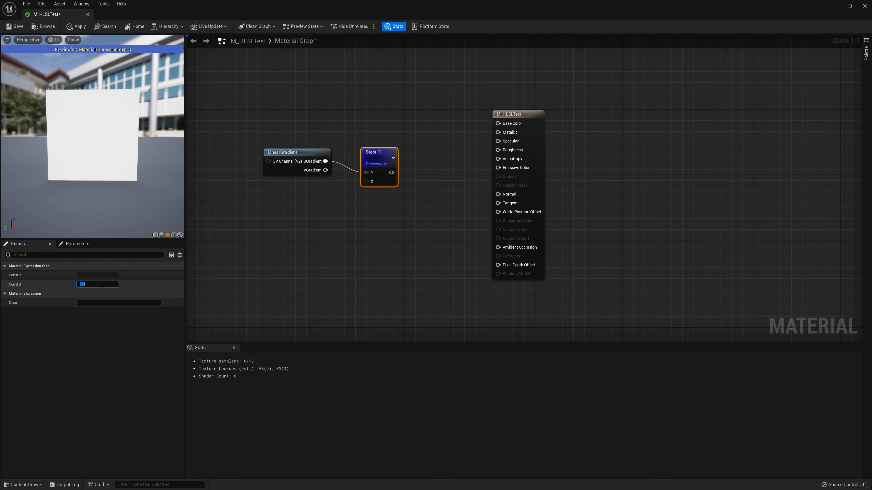
{"action": "type", "text": ".5"}
{"action": "key", "text": "Return"}
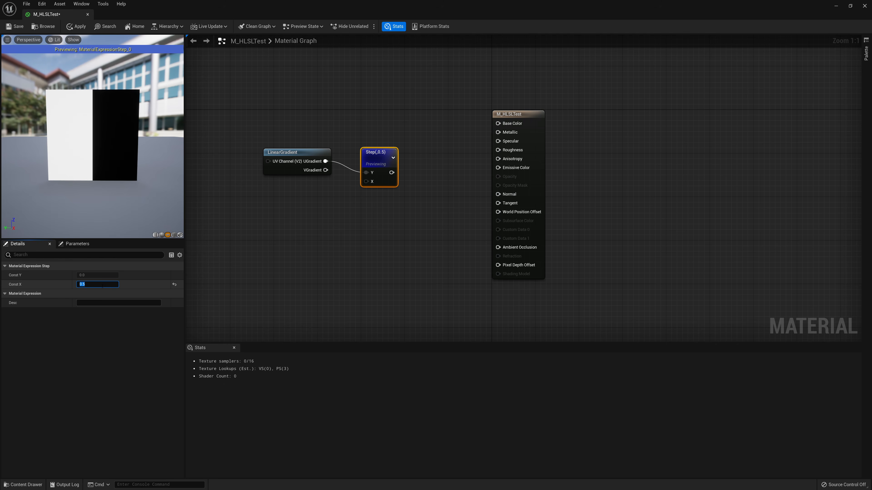
{"action": "type", "text": ".2"}
{"action": "key", "text": "Return"}
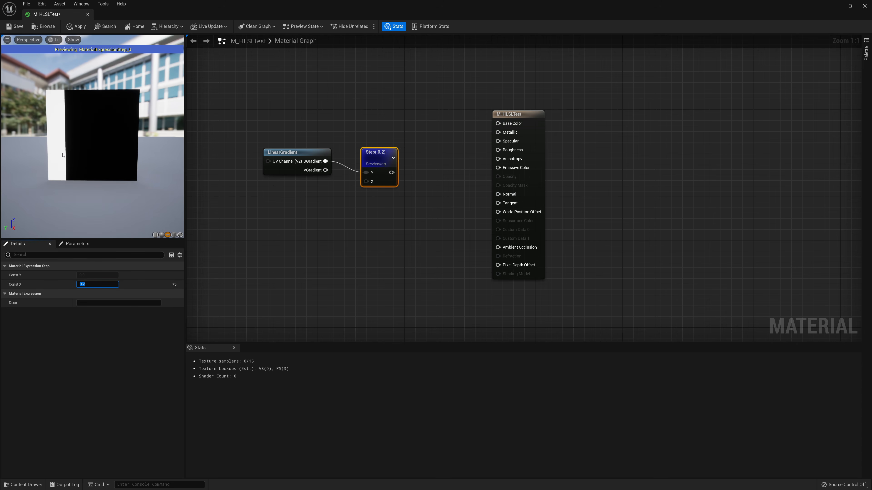
{"action": "type", "text": "0.1"}
{"action": "key", "text": "Return"}
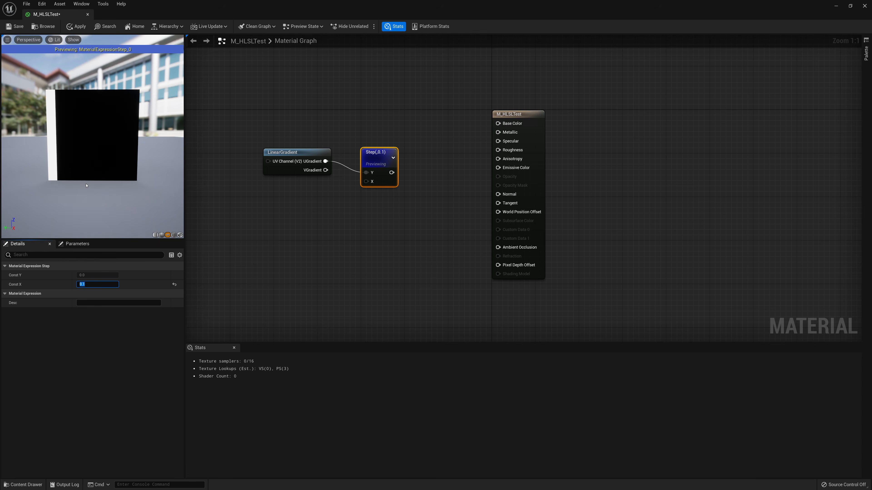
{"action": "type", "text": "0.2"}
{"action": "key", "text": "Return"}
{"action": "type", "text": "0.3"}
{"action": "key", "text": "Return"}
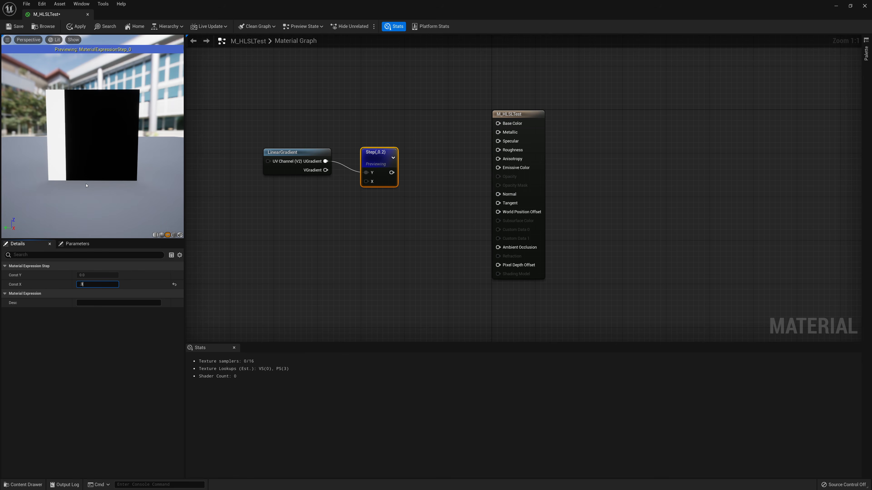
{"action": "type", "text": "0.4"}
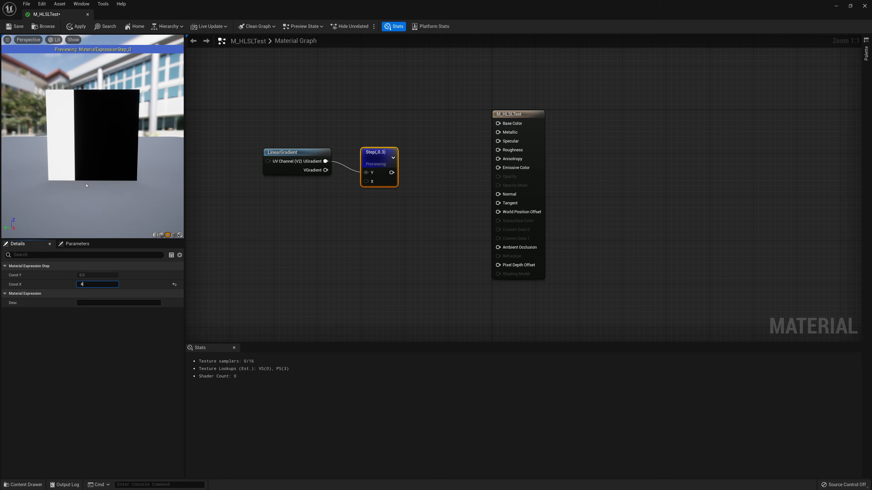
{"action": "key", "text": "Return"}
{"action": "type", "text": "0.5"}
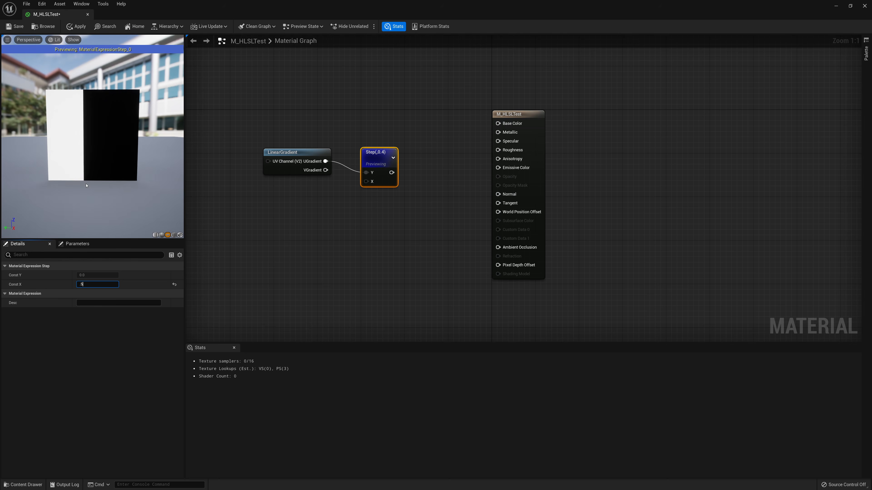
{"action": "key", "text": "Return"}
{"action": "key", "text": "BackSpace"}
{"action": "type", "text": "0.6"}
{"action": "key", "text": "Return"}
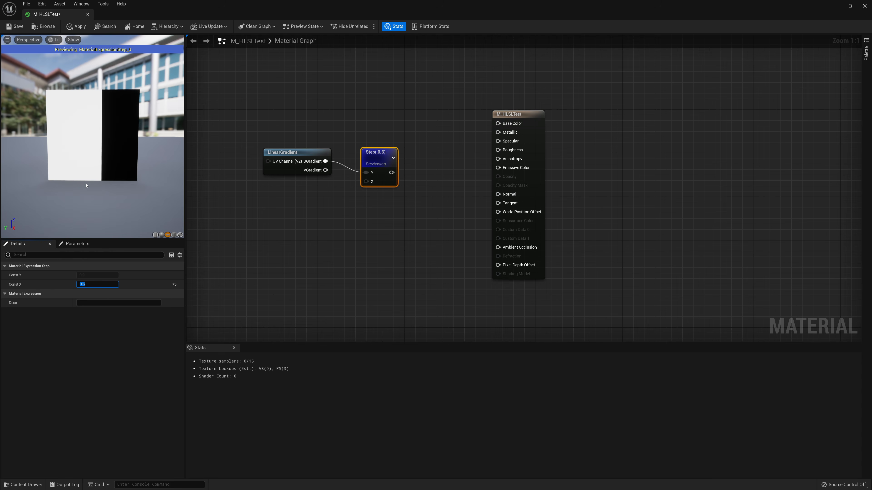
Delete the LinearGradient and Step nodes from the graph
{"action": "left_click_drag", "start_coordinate": [432, 111], "coordinate": [319, 227]}
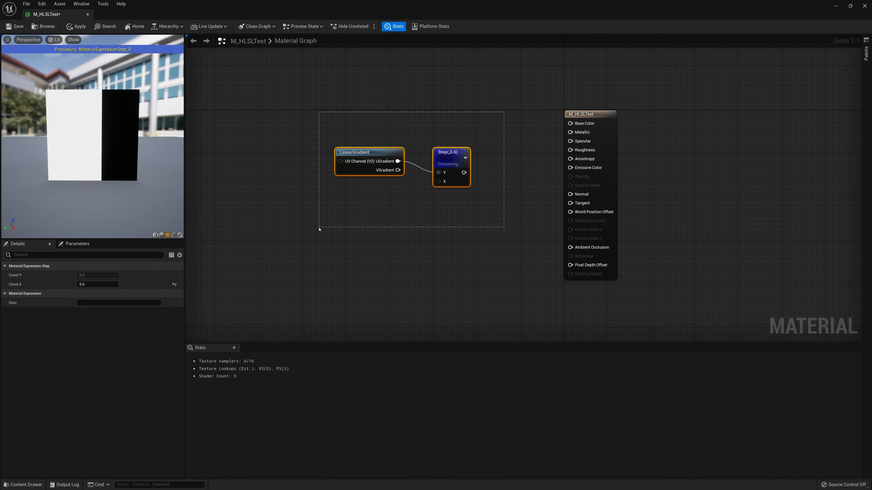
{"action": "key", "text": "Delete"}
{"action": "right_click_drag", "start_coordinate": [462, 192], "coordinate": [489, 206]}
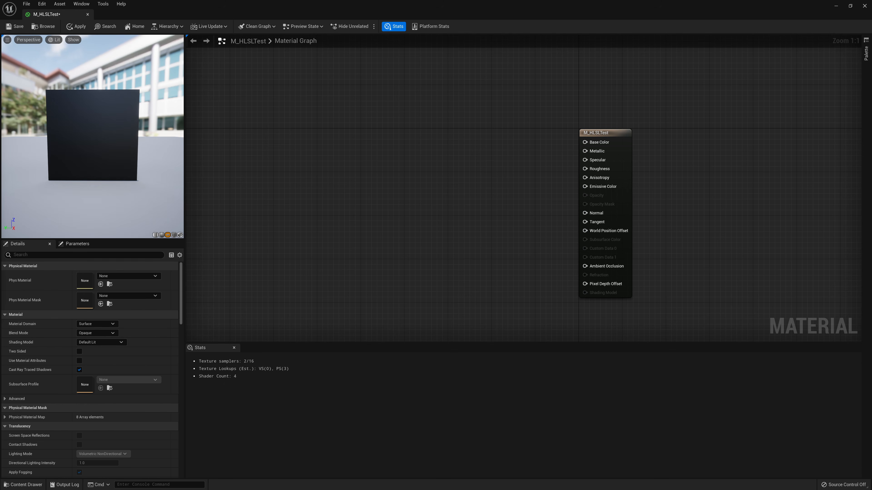
Add a TextureCoordinate node to the material graph
{"action": "right_click", "coordinate": [333, 174]}
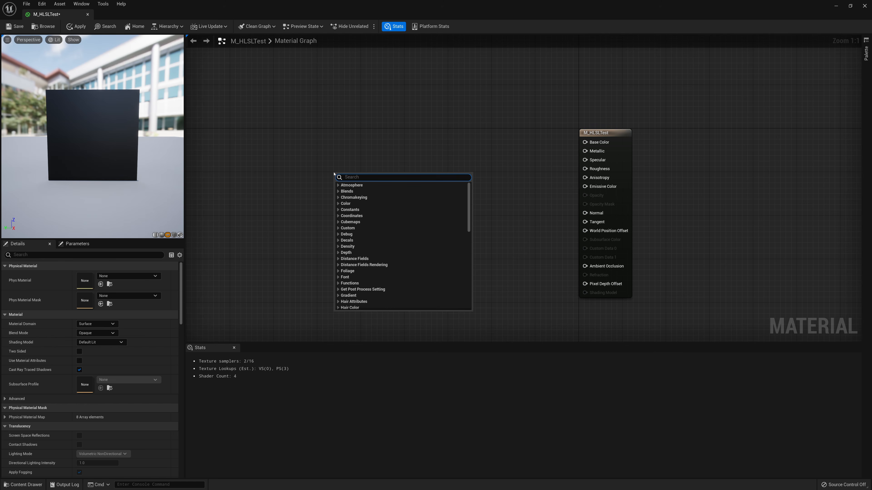
{"action": "type", "text": "text"}
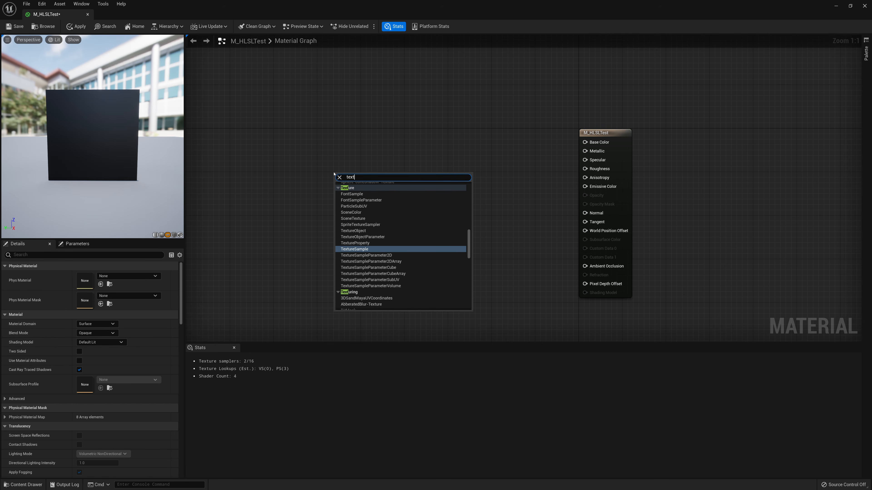
{"action": "type", "text": "ureCoord"}
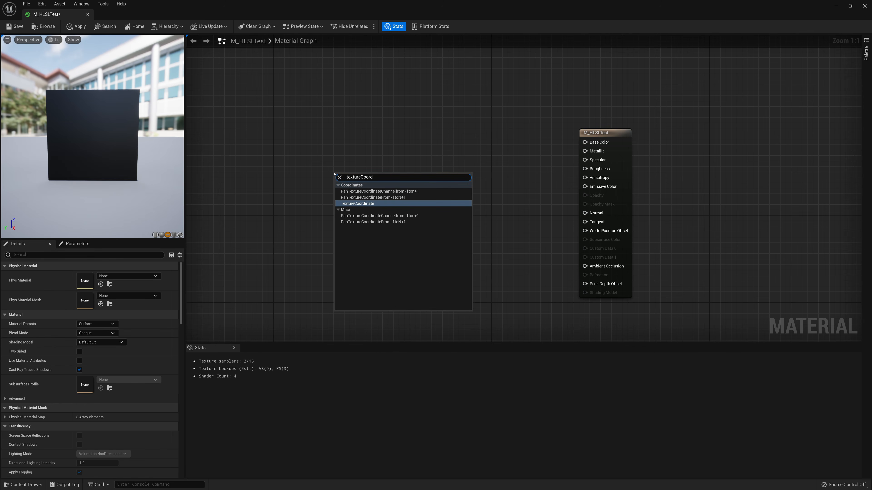
{"action": "key", "text": "Return"}
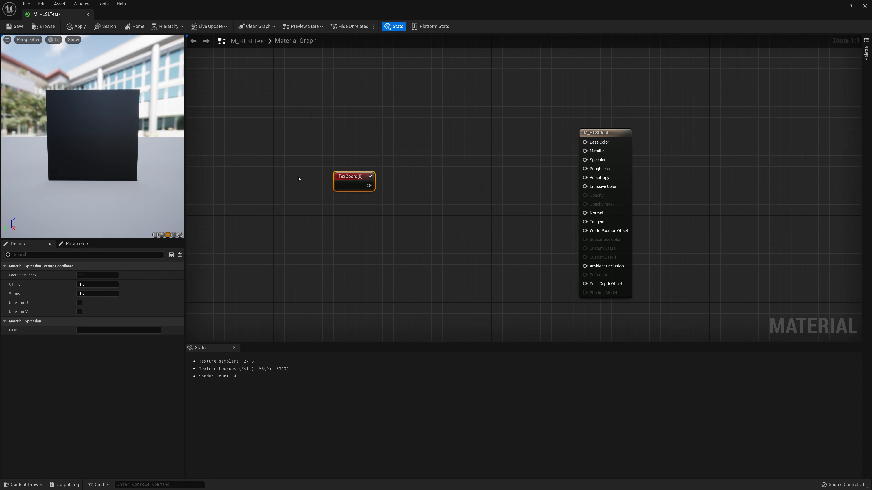
Start previewing the TexCoord node in the preview viewport
{"action": "right_click", "coordinate": [345, 182]}
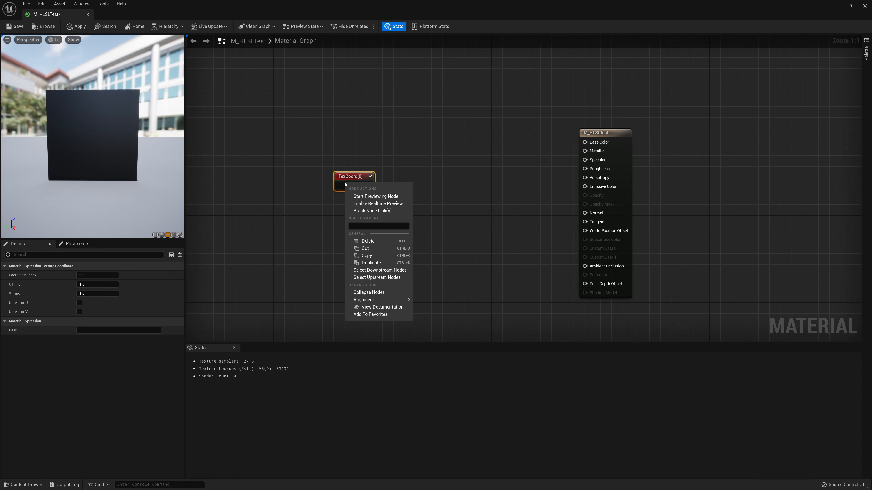
{"action": "left_click", "coordinate": [357, 197]}
{"action": "right_click", "coordinate": [351, 191]}
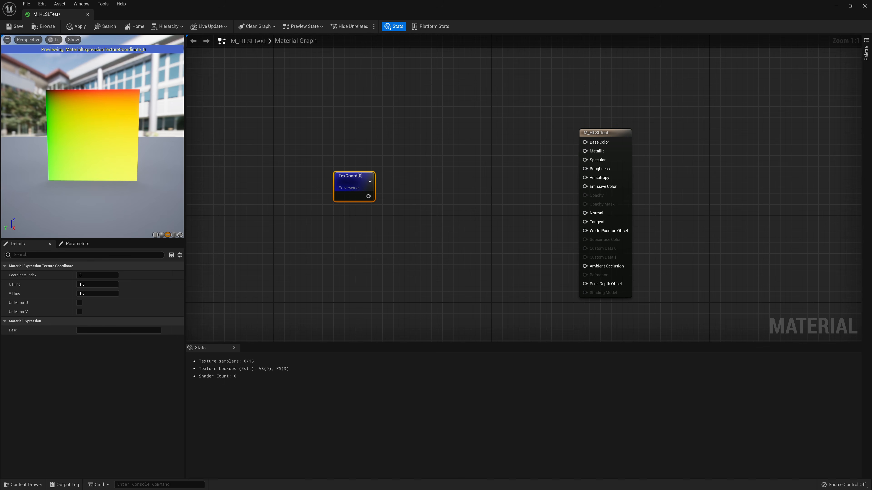
{"action": "mouse_move", "coordinate": [103, 144]}
{"action": "left_mouse_down"}
{"action": "mouse_move", "coordinate": [131, 144]}
{"action": "mouse_move", "coordinate": [110, 144]}
{"action": "left_mouse_up"}
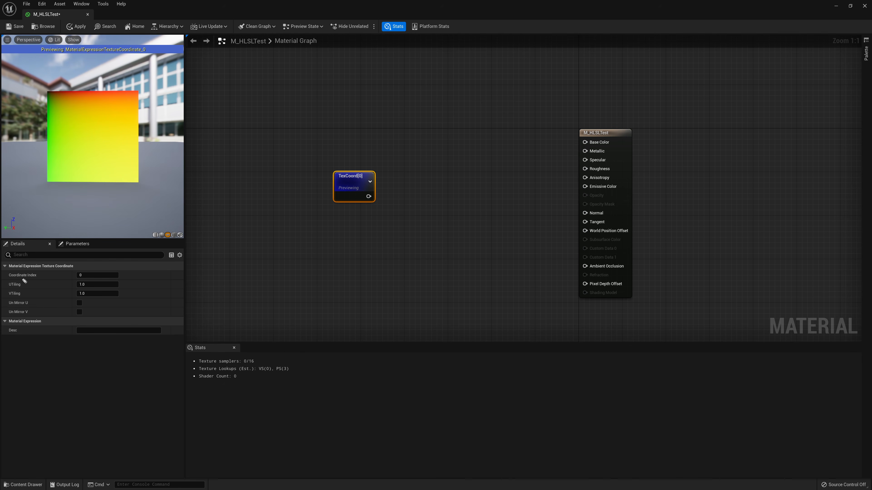
{"action": "left_click_drag", "start_coordinate": [43, 86], "coordinate": [40, 90]}
{"action": "mouse_move", "coordinate": [144, 183]}
{"action": "left_mouse_down"}
{"action": "mouse_move", "coordinate": [143, 195]}
{"action": "mouse_move", "coordinate": [150, 194]}
{"action": "left_mouse_up"}
{"action": "mouse_move", "coordinate": [81, 87]}
{"action": "left_mouse_down"}
{"action": "mouse_move", "coordinate": [83, 73]}
{"action": "mouse_move", "coordinate": [92, 84]}
{"action": "left_mouse_up"}
{"action": "mouse_move", "coordinate": [33, 130]}
{"action": "left_mouse_down"}
{"action": "mouse_move", "coordinate": [40, 142]}
{"action": "mouse_move", "coordinate": [31, 141]}
{"action": "left_mouse_up"}
{"action": "mouse_move", "coordinate": [96, 74]}
{"action": "left_mouse_down"}
{"action": "mouse_move", "coordinate": [104, 163]}
{"action": "mouse_move", "coordinate": [98, 153]}
{"action": "left_mouse_up"}
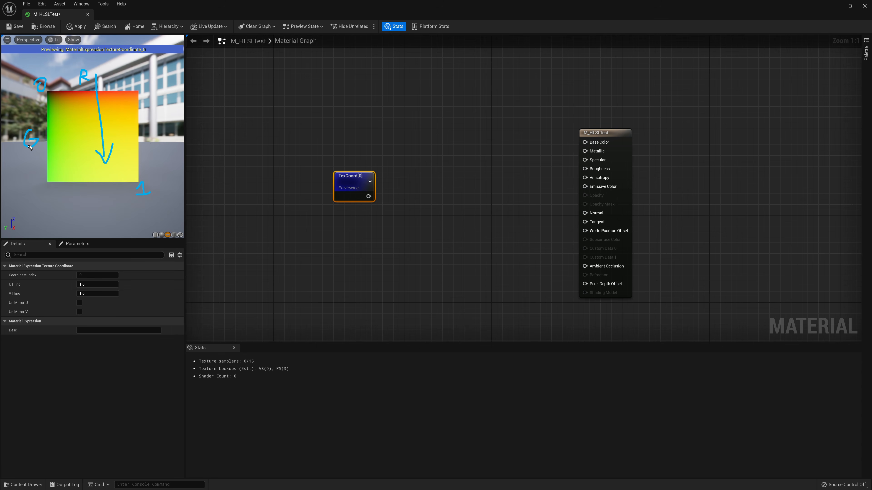
{"action": "mouse_move", "coordinate": [24, 161]}
{"action": "left_mouse_down"}
{"action": "mouse_move", "coordinate": [99, 171]}
{"action": "mouse_move", "coordinate": [74, 179]}
{"action": "left_mouse_up"}
{"action": "key", "text": "Escape"}
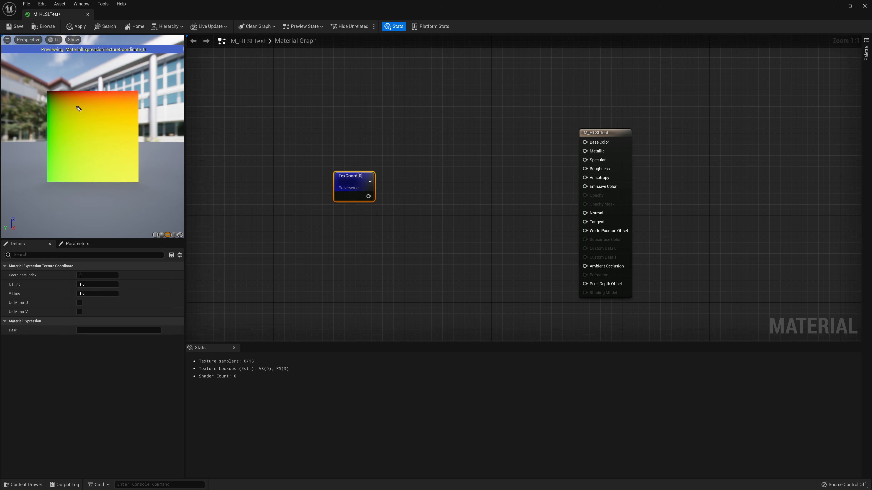
{"action": "left_click_drag", "start_coordinate": [41, 79], "coordinate": [42, 79]}
{"action": "left_click_drag", "start_coordinate": [143, 181], "coordinate": [142, 191]}
{"action": "left_click", "coordinate": [7, 346]}
{"action": "mouse_move", "coordinate": [41, 82]}
{"action": "left_mouse_down"}
{"action": "mouse_move", "coordinate": [36, 88]}
{"action": "mouse_move", "coordinate": [41, 77]}
{"action": "left_mouse_up"}
{"action": "left_click_drag", "start_coordinate": [154, 186], "coordinate": [155, 192]}
{"action": "key", "text": "Escape"}
Add a Multiply node fed by the TexCoord output
{"action": "left_click", "coordinate": [417, 191]}
{"action": "right_click", "coordinate": [418, 189]}
{"action": "type", "text": "mult"}
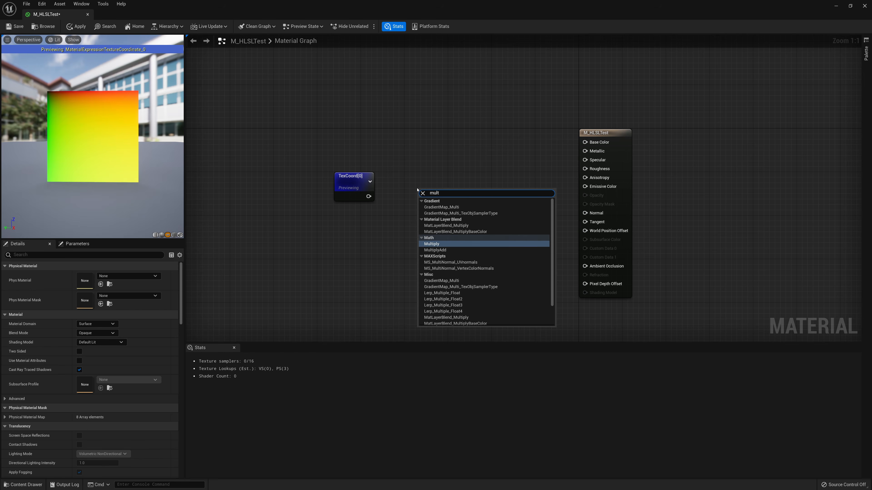
{"action": "key", "text": "Return"}
{"action": "mouse_move", "coordinate": [423, 202]}
{"action": "left_mouse_down"}
{"action": "mouse_move", "coordinate": [367, 199]}
{"action": "mouse_move", "coordinate": [421, 188]}
{"action": "left_mouse_up"}
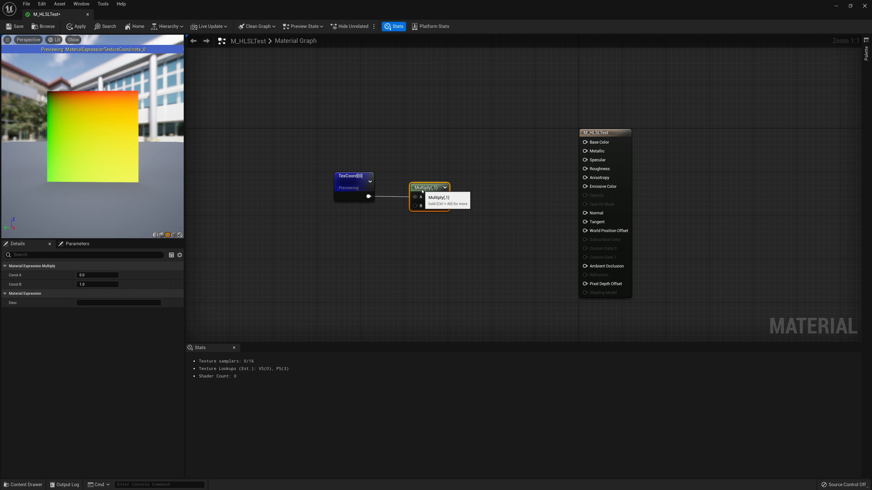
Set the Multiply node's Const B to 10 and start previewing that node
{"action": "left_click", "coordinate": [25, 294]}
{"action": "left_click", "coordinate": [98, 284]}
{"action": "type", "text": "10"}
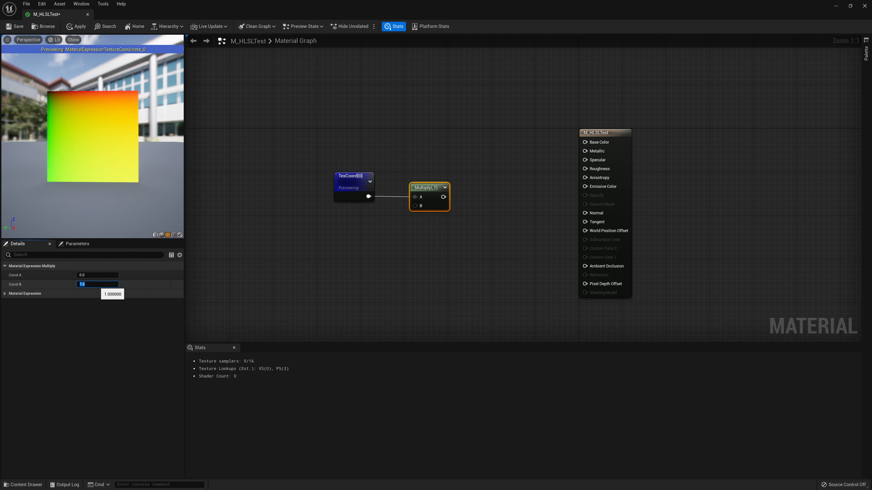
{"action": "key", "text": "Return"}
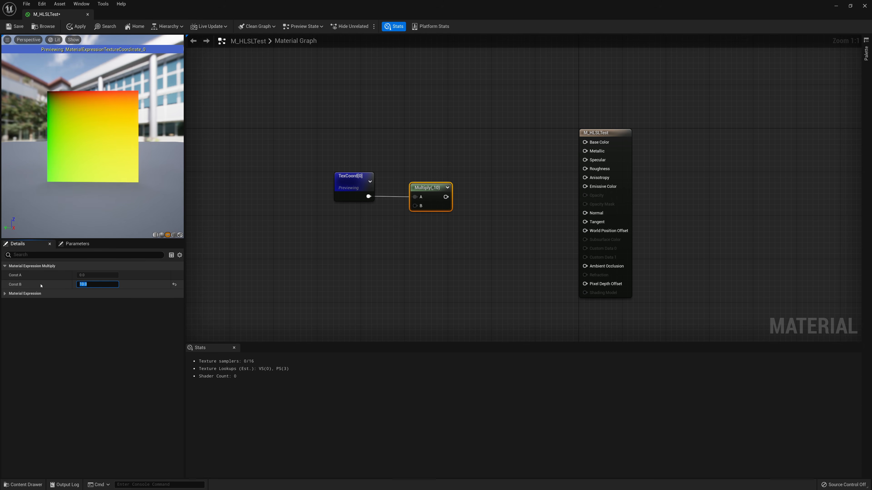
{"action": "right_click", "coordinate": [442, 194]}
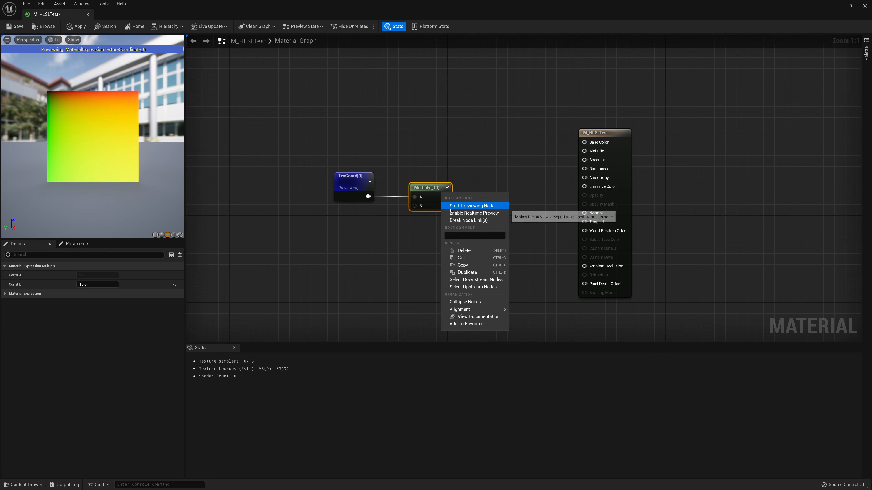
{"action": "left_click", "coordinate": [457, 206]}
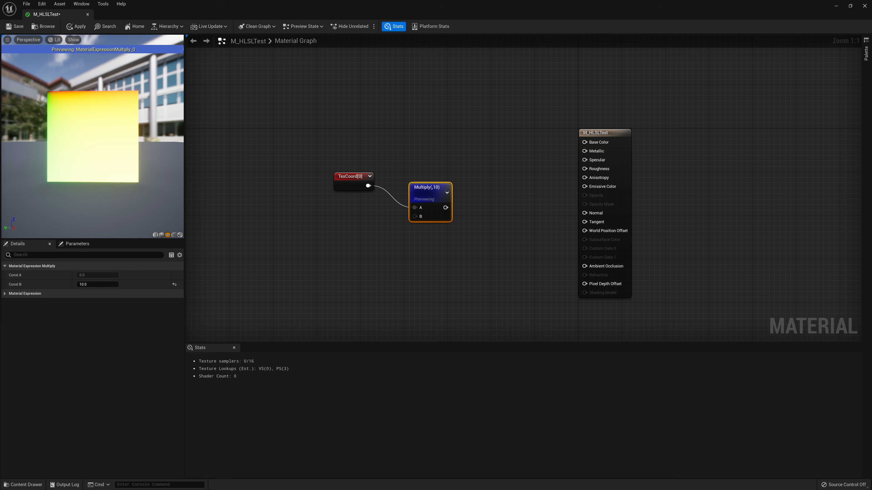
Move the nodes aside and add a Ceil node connected after the Multiply node
{"action": "left_click_drag", "start_coordinate": [442, 193], "coordinate": [301, 259]}
{"action": "left_click_drag", "start_coordinate": [418, 166], "coordinate": [342, 182]}
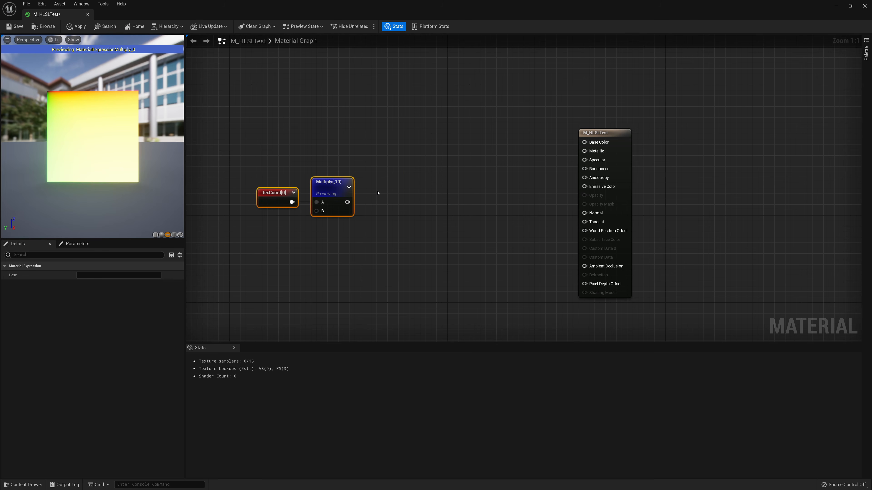
{"action": "right_click", "coordinate": [377, 193]}
{"action": "type", "text": "Ceil"}
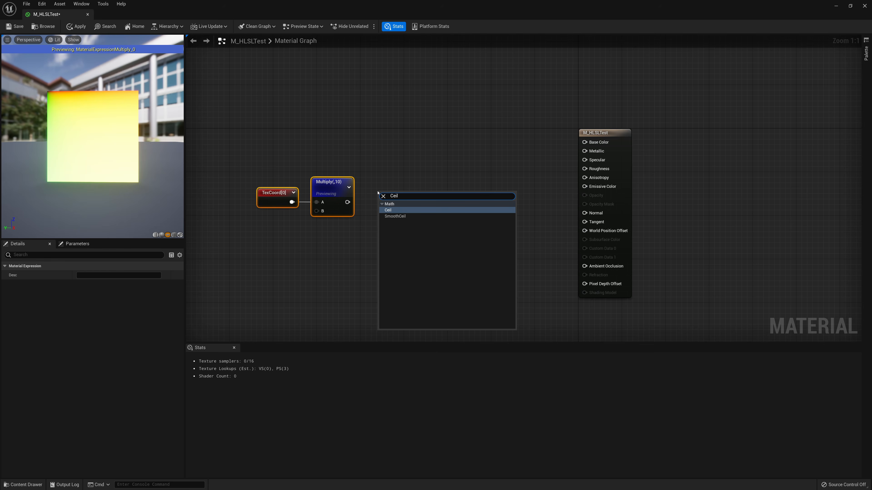
{"action": "key", "text": "Return"}
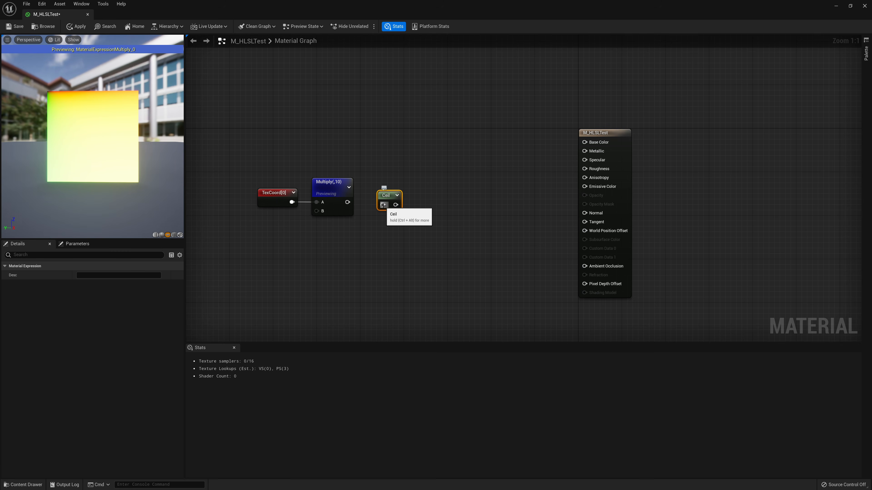
{"action": "mouse_move", "coordinate": [384, 205]}
{"action": "left_mouse_down"}
{"action": "mouse_move", "coordinate": [348, 202]}
{"action": "mouse_move", "coordinate": [381, 197]}
{"action": "left_mouse_up"}
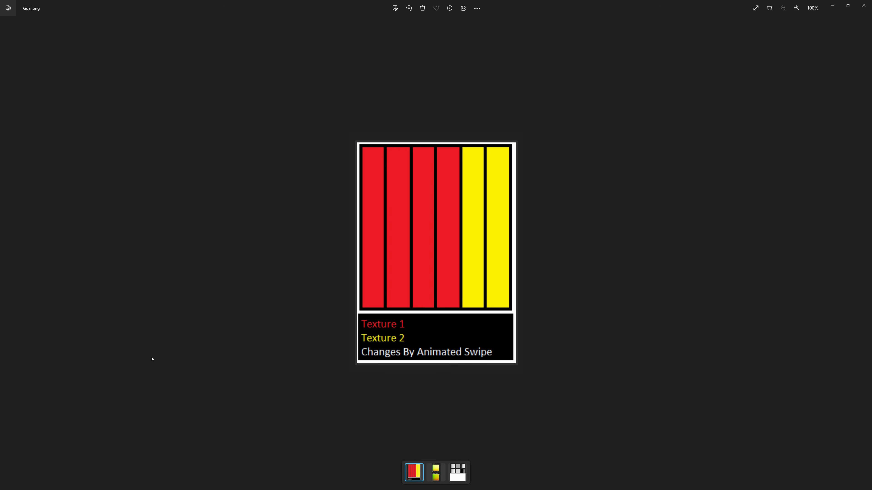
Examine the reference images of the goal and the gradient before and after Ceil
{"action": "key", "text": "Right"}
{"action": "scroll", "coordinate": [397, 234], "scroll_direction": "up", "scroll_amount": 3}
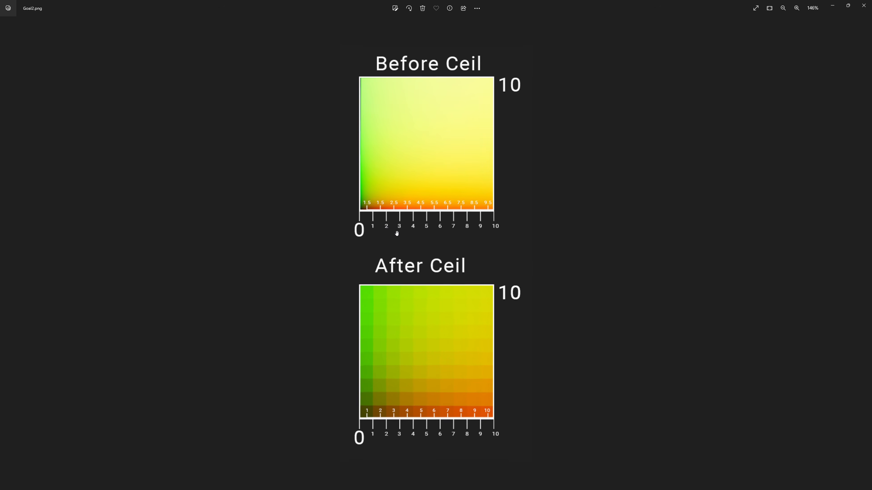
{"action": "scroll", "coordinate": [362, 208], "scroll_direction": "up", "scroll_amount": 2}
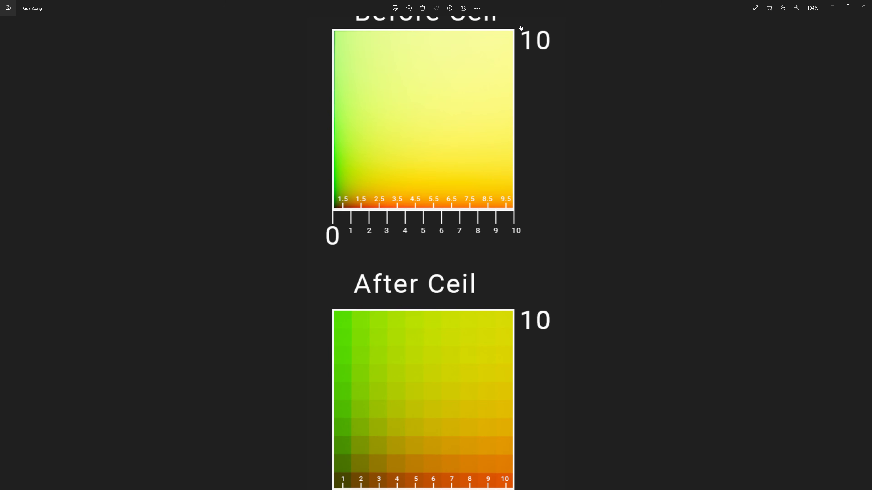
{"action": "left_click_drag", "start_coordinate": [537, 193], "coordinate": [546, 102]}
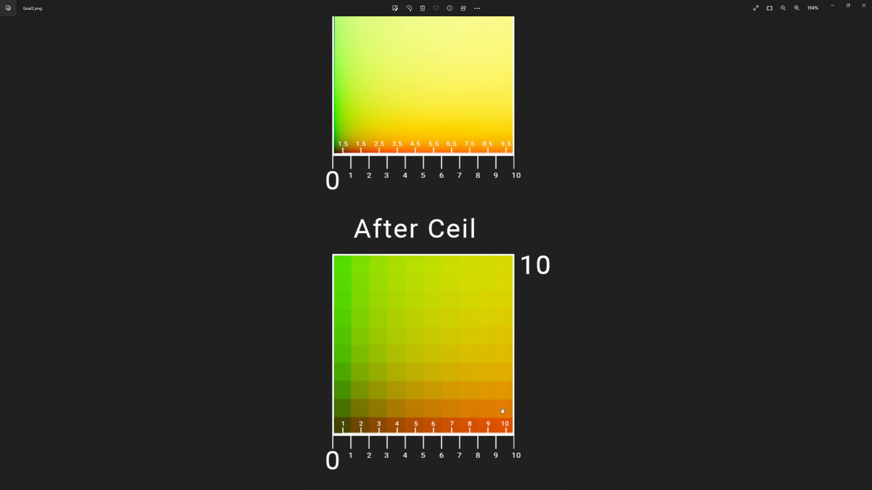
{"action": "left_click", "coordinate": [829, 2]}
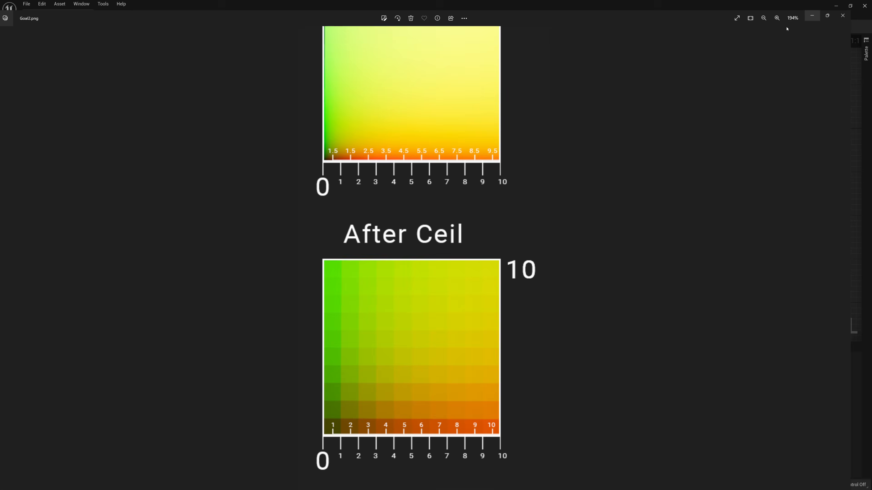
Start previewing the Ceil node and zoom the preview closer
{"action": "right_click", "coordinate": [379, 196]}
{"action": "left_click", "coordinate": [399, 208]}
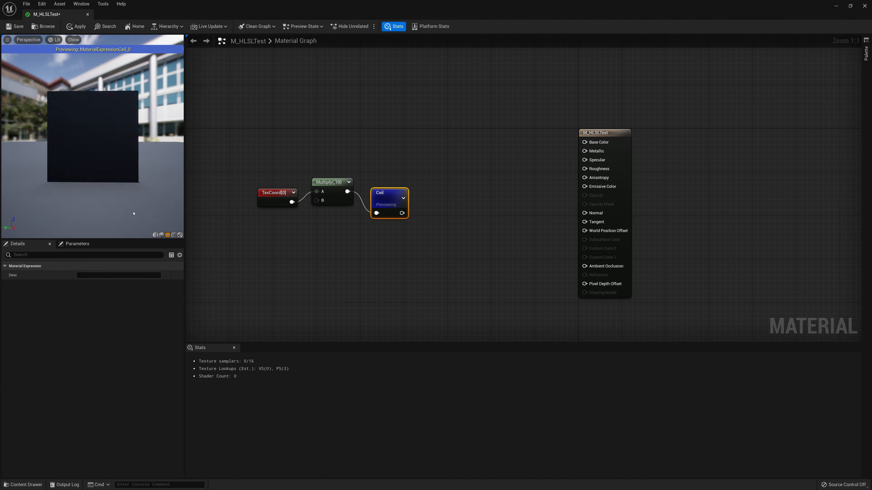
{"action": "scroll", "coordinate": [78, 141], "scroll_direction": "up", "scroll_amount": 3}
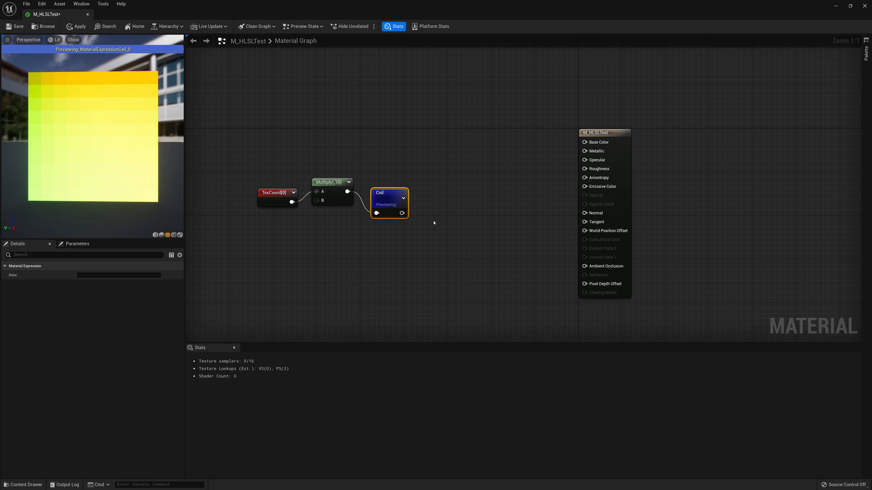
Add a Divide node and connect the Ceil node's output to its A input
{"action": "right_click", "coordinate": [435, 226]}
{"action": "type", "text": "divide"}
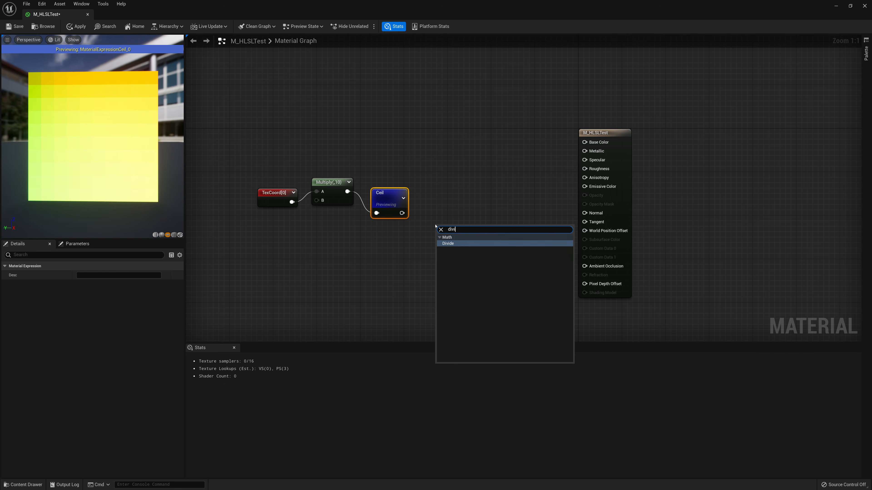
{"action": "key", "text": "Return"}
{"action": "left_click_drag", "start_coordinate": [440, 238], "coordinate": [402, 213]}
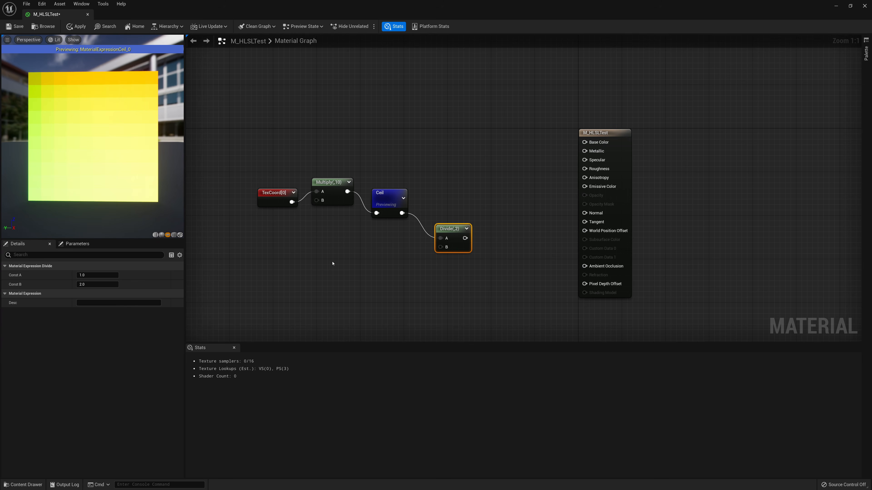
Add a Constant node below the graph and set its value to 10
{"action": "right_click", "coordinate": [299, 238]}
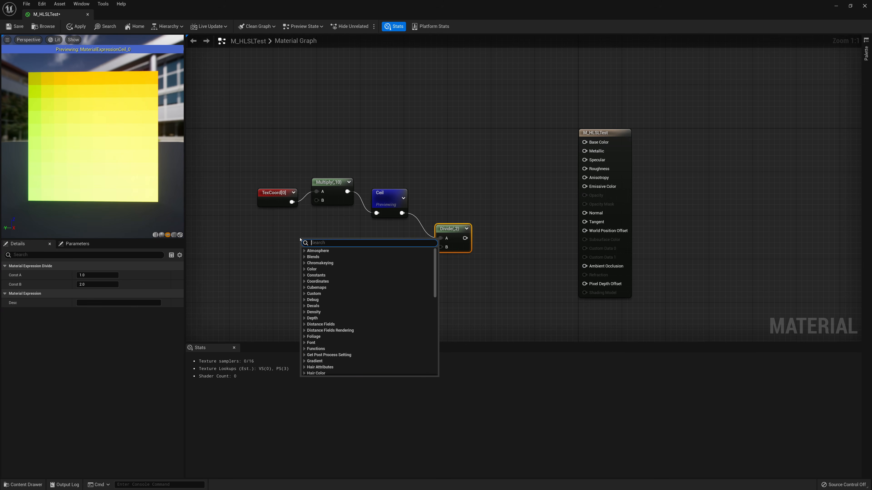
{"action": "type", "text": "const"}
{"action": "key", "text": "Return"}
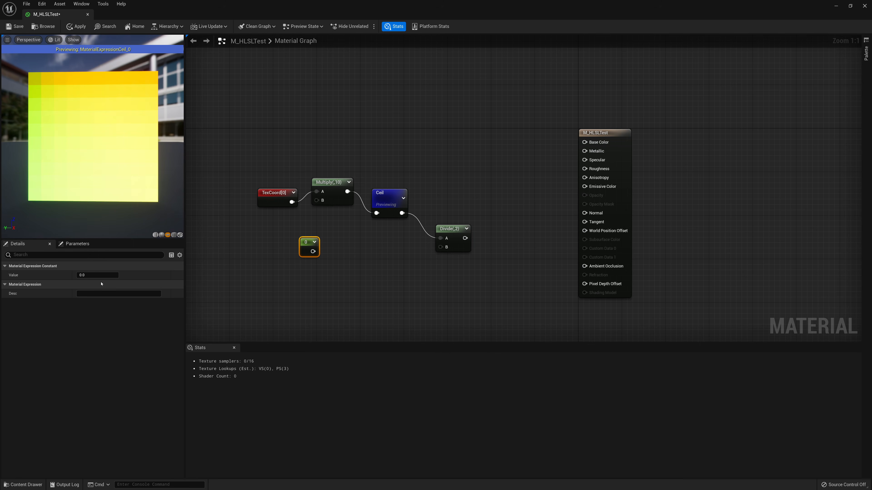
{"action": "left_click", "coordinate": [99, 276]}
{"action": "type", "text": "10"}
{"action": "key", "text": "Return"}
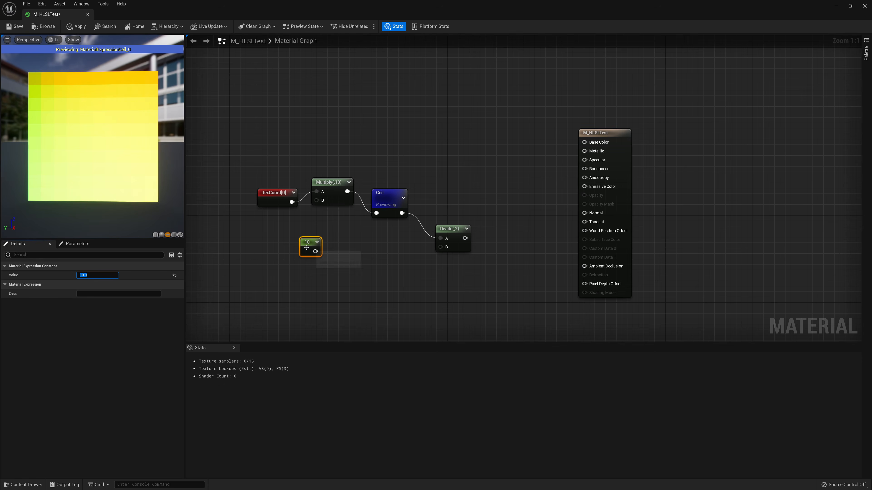
Connect the 10 constant to the Multiply node's B input and tidy the compacted TexCoord, Multiply and Ceil nodes
{"action": "left_click_drag", "start_coordinate": [307, 244], "coordinate": [274, 191]}
{"action": "left_click_drag", "start_coordinate": [388, 193], "coordinate": [373, 175]}
{"action": "right_click", "coordinate": [374, 176]}
{"action": "left_click", "coordinate": [394, 190]}
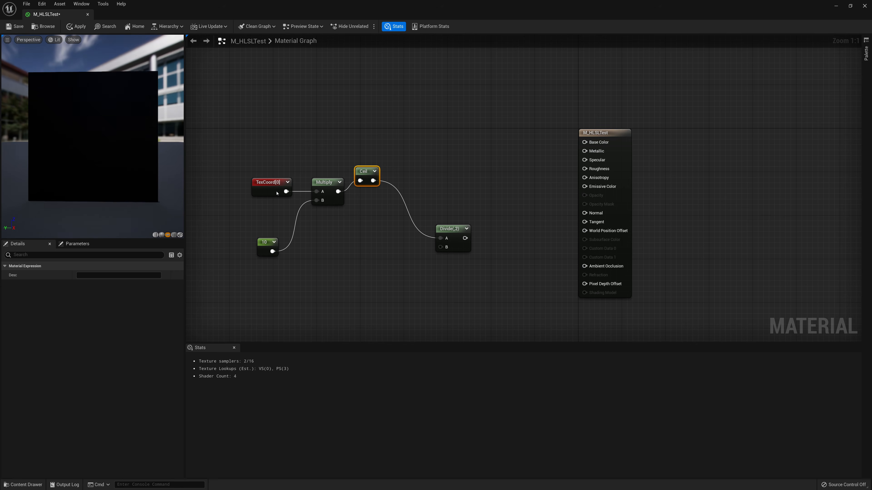
{"action": "left_click", "coordinate": [269, 188]}
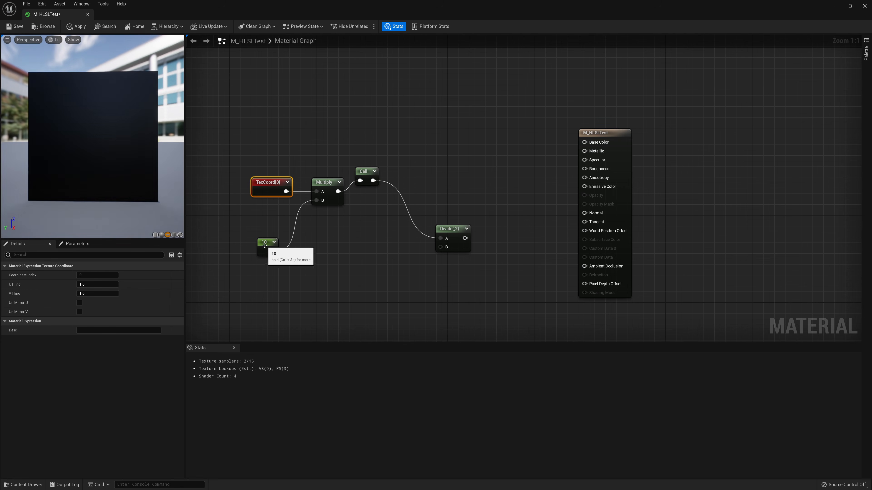
{"action": "left_click_drag", "start_coordinate": [271, 247], "coordinate": [282, 224]}
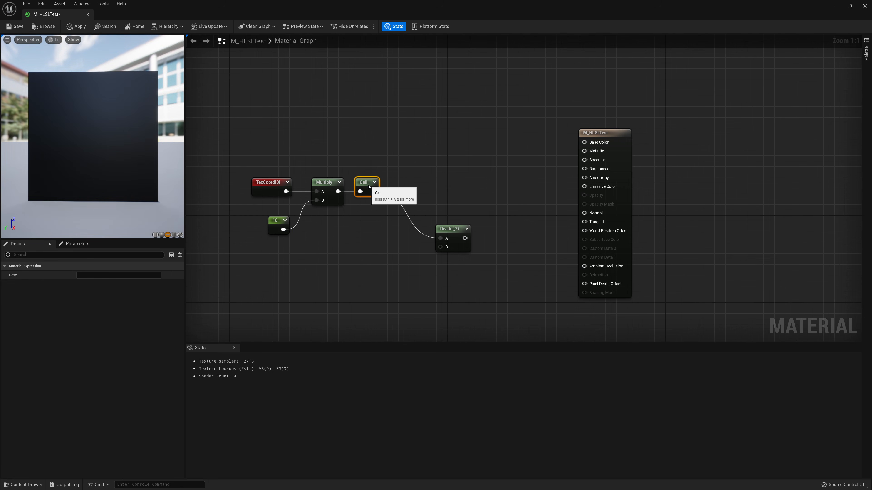
{"action": "left_click_drag", "start_coordinate": [366, 171], "coordinate": [366, 183]}
Connect the 10 constant to the Divide node's B input and start previewing the Divide node
{"action": "left_click_drag", "start_coordinate": [441, 233], "coordinate": [284, 230]}
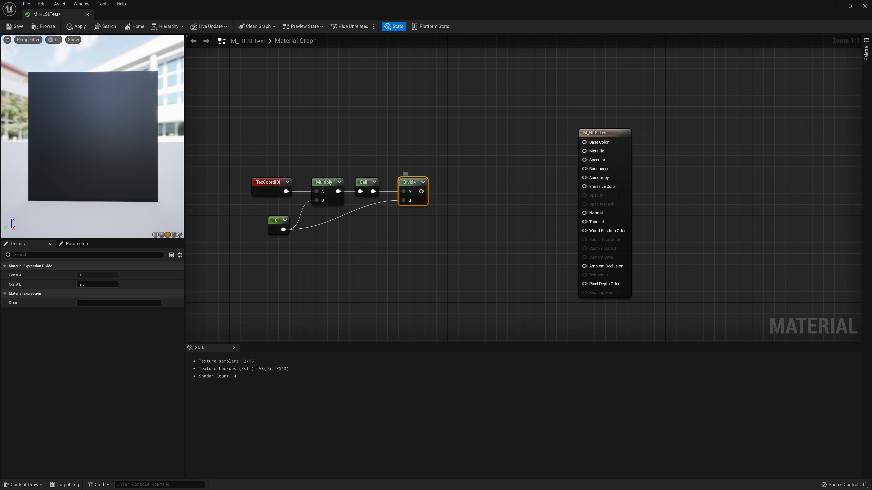
{"action": "right_click", "coordinate": [414, 182]}
{"action": "left_click", "coordinate": [429, 193]}
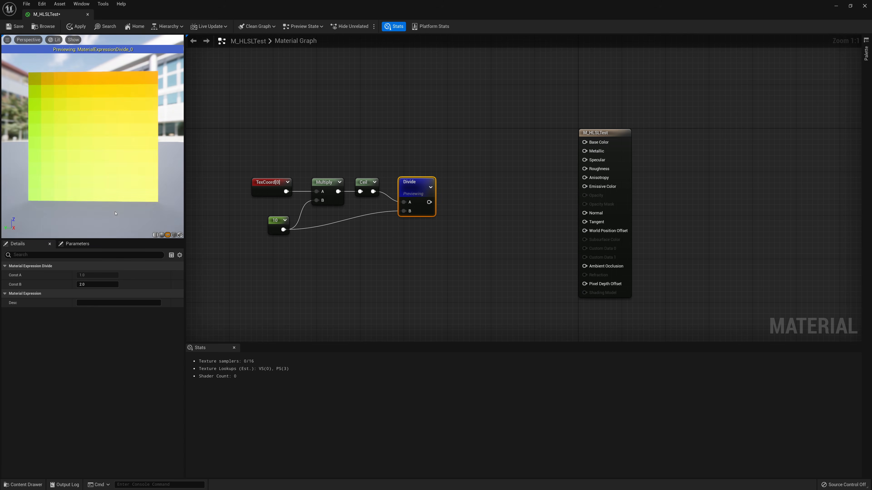
{"action": "mouse_move", "coordinate": [85, 181]}
{"action": "left_mouse_down"}
{"action": "mouse_move", "coordinate": [60, 177]}
{"action": "mouse_move", "coordinate": [92, 174]}
{"action": "left_mouse_up"}
{"action": "left_click_drag", "start_coordinate": [64, 123], "coordinate": [64, 130]}
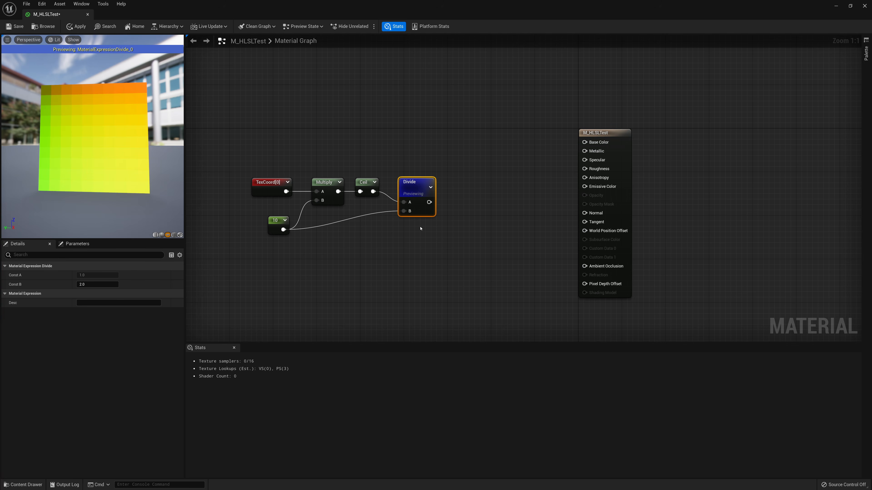
Add a BreakOutFloat2Components node fed by the Divide node's output
{"action": "left_click_drag", "start_coordinate": [430, 202], "coordinate": [462, 205]}
{"action": "type", "text": "break"}
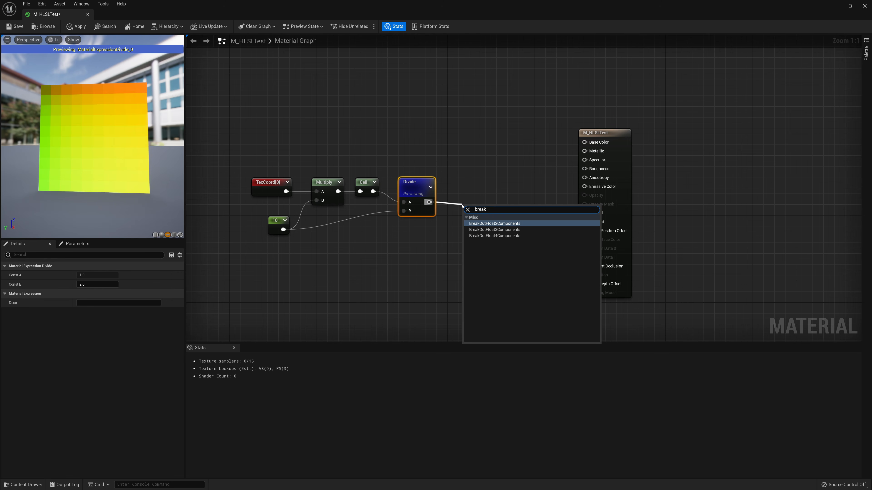
{"action": "left_click", "coordinate": [496, 224]}
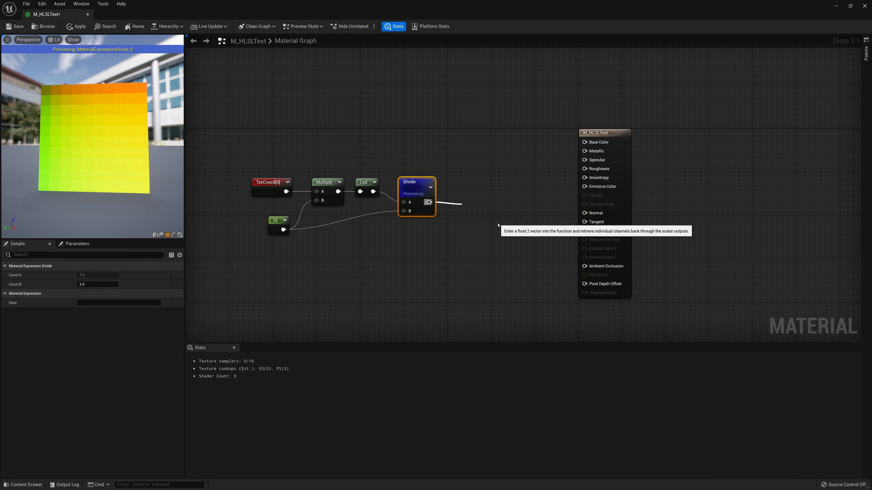
{"action": "left_click_drag", "start_coordinate": [496, 213], "coordinate": [477, 198]}
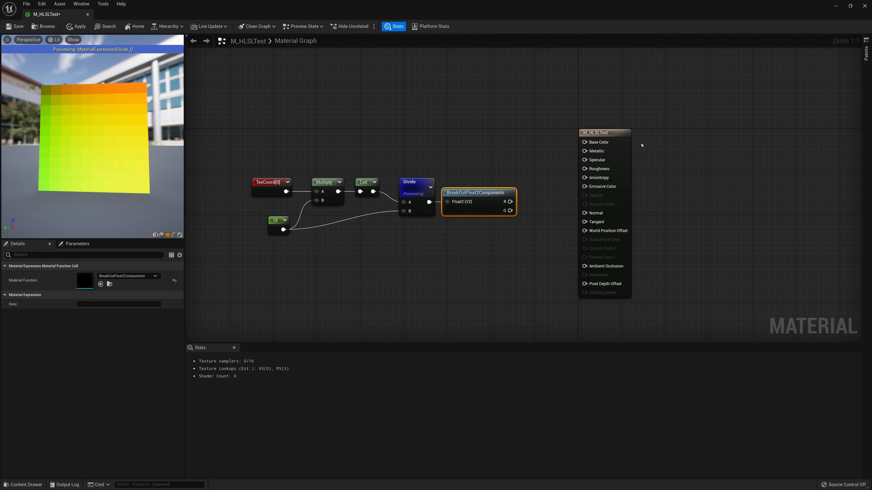
Move the material output node aside and start previewing the BreakOutFloat2Components node
{"action": "left_click_drag", "start_coordinate": [633, 136], "coordinate": [714, 131]}
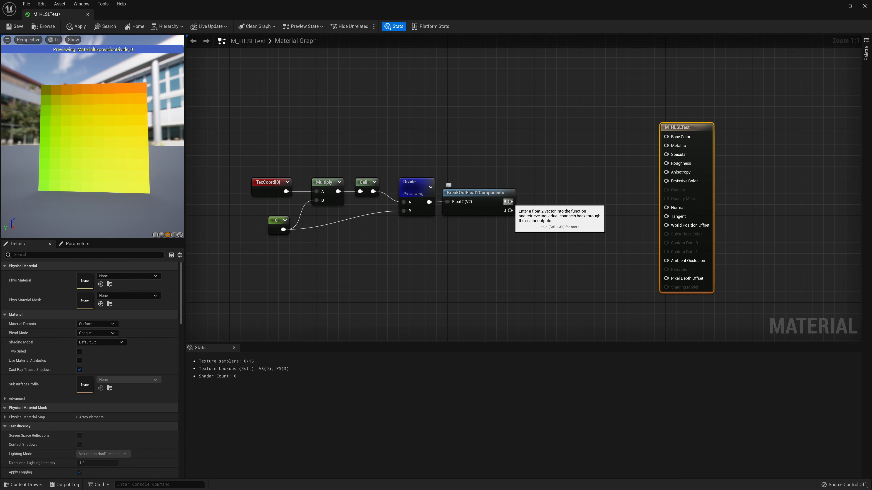
{"action": "right_click", "coordinate": [497, 198]}
{"action": "left_click", "coordinate": [499, 206]}
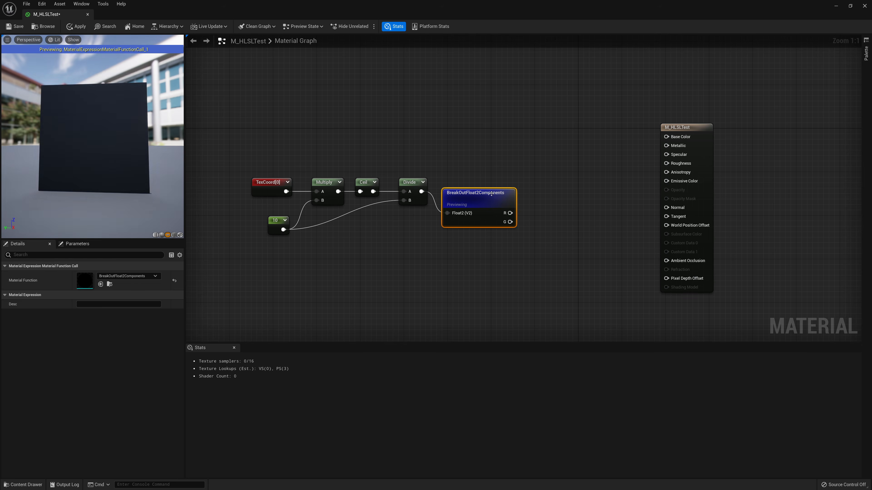
{"action": "left_click_drag", "start_coordinate": [499, 205], "coordinate": [499, 189]}
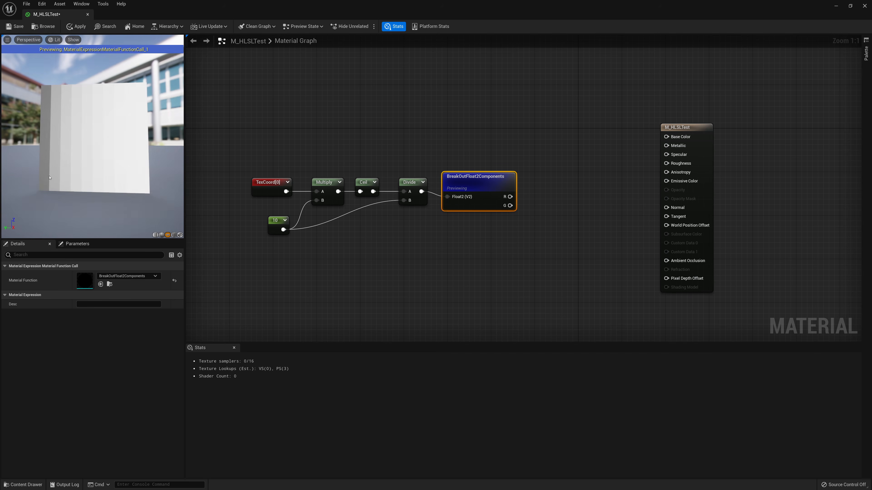
{"action": "left_click_drag", "start_coordinate": [98, 137], "coordinate": [45, 122]}
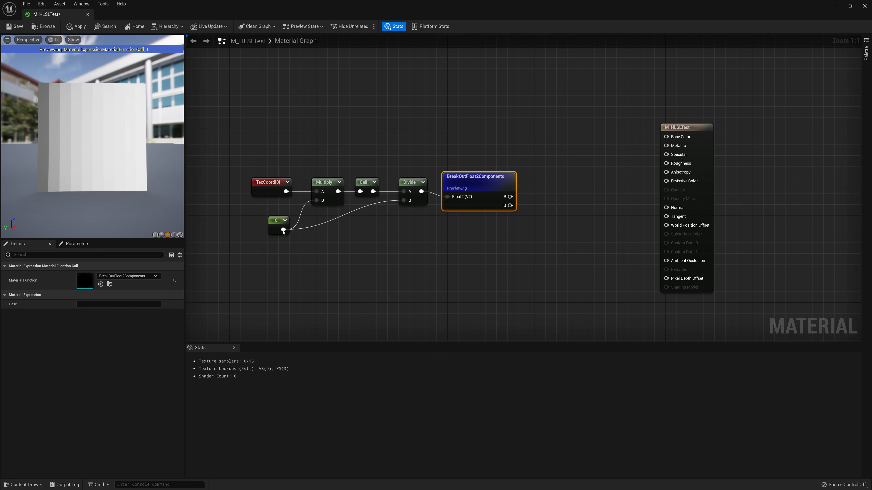
Try the constant at 15 and 5, then set it back to 10
{"action": "left_click", "coordinate": [284, 232]}
{"action": "left_click", "coordinate": [99, 275]}
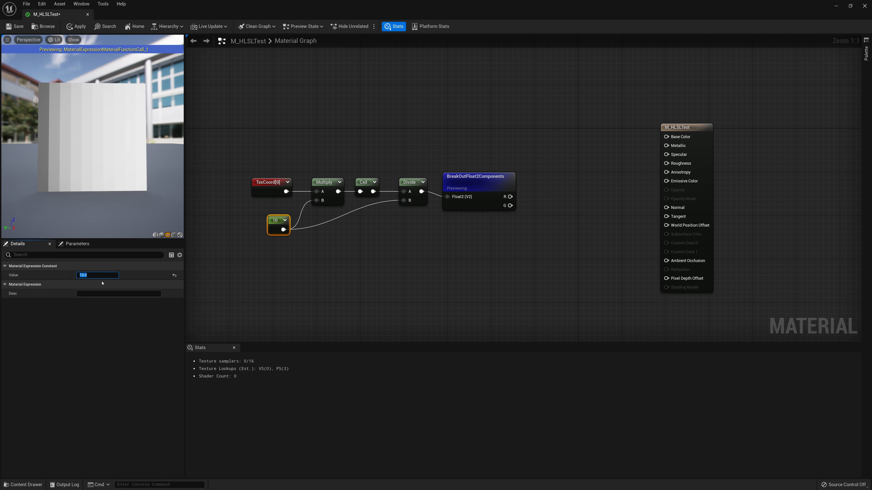
{"action": "type", "text": "15"}
{"action": "key", "text": "Return"}
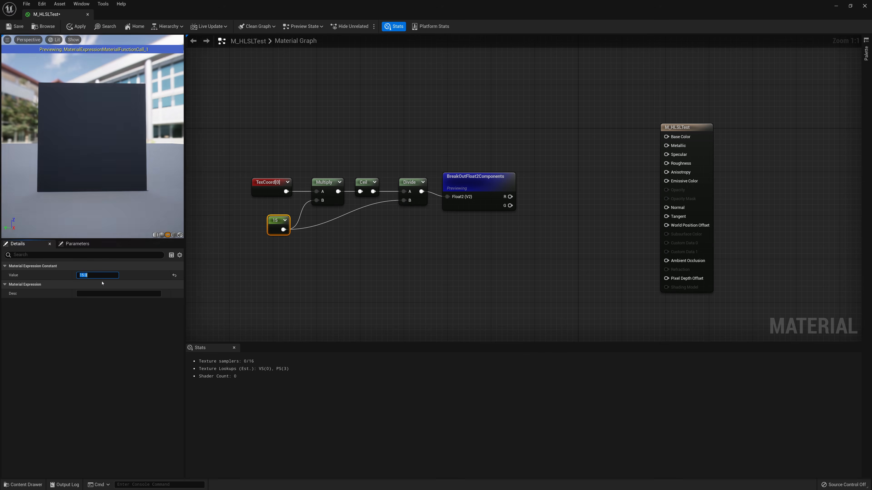
{"action": "type", "text": "5"}
{"action": "key", "text": "Return"}
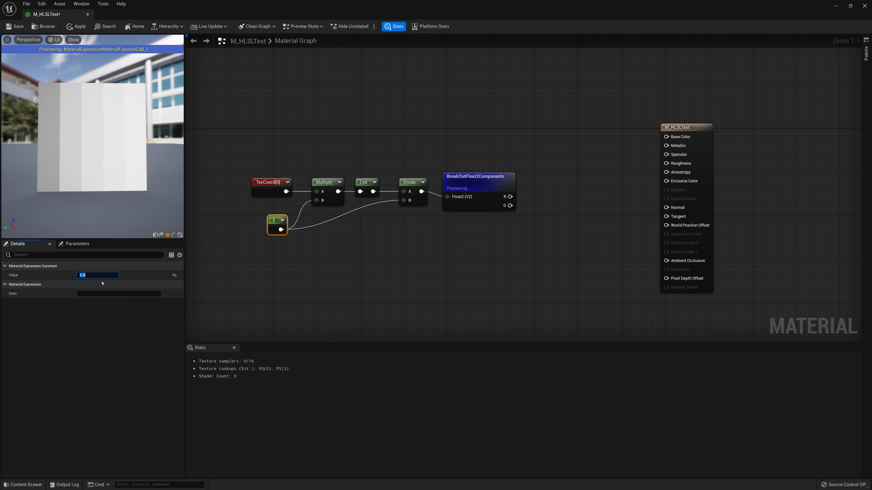
{"action": "type", "text": "10"}
{"action": "key", "text": "Return"}
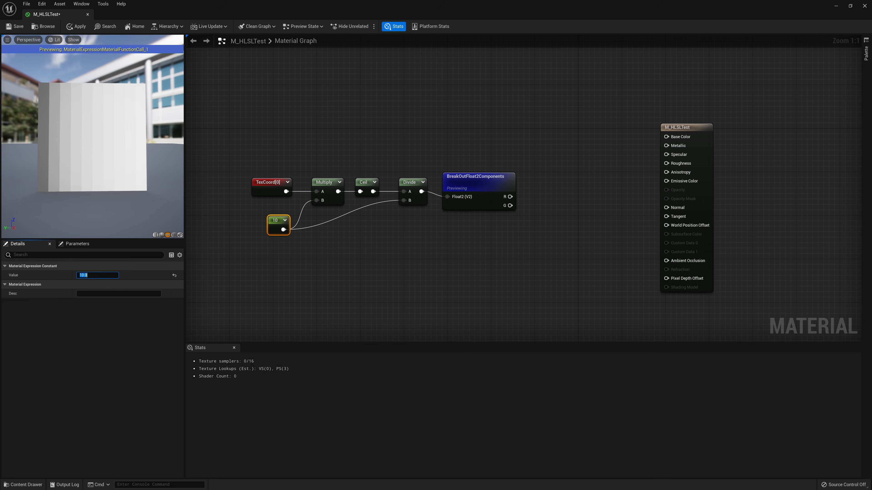
Stop previewing the BreakOutFloat2Components node
{"action": "right_click", "coordinate": [466, 196]}
{"action": "left_click", "coordinate": [494, 193]}
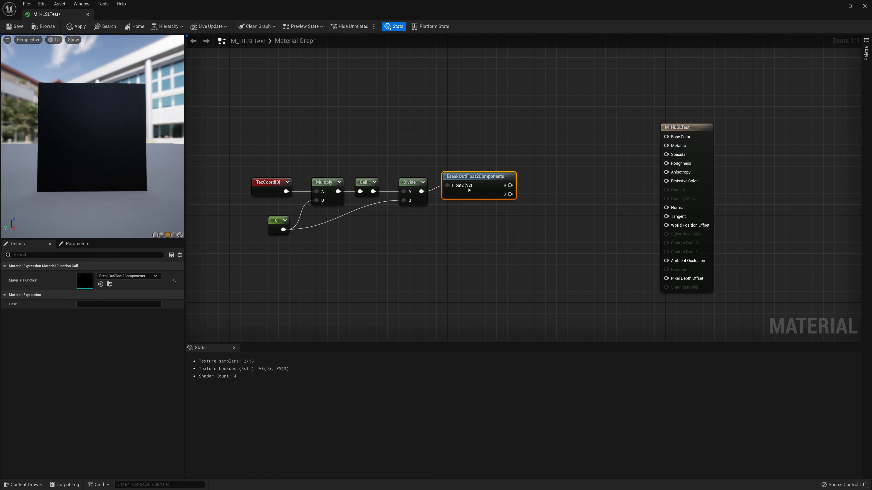
{"action": "mouse_move", "coordinate": [467, 186]}
{"action": "left_mouse_down"}
{"action": "mouse_move", "coordinate": [461, 193]}
{"action": "mouse_move", "coordinate": [466, 185]}
{"action": "left_mouse_up"}
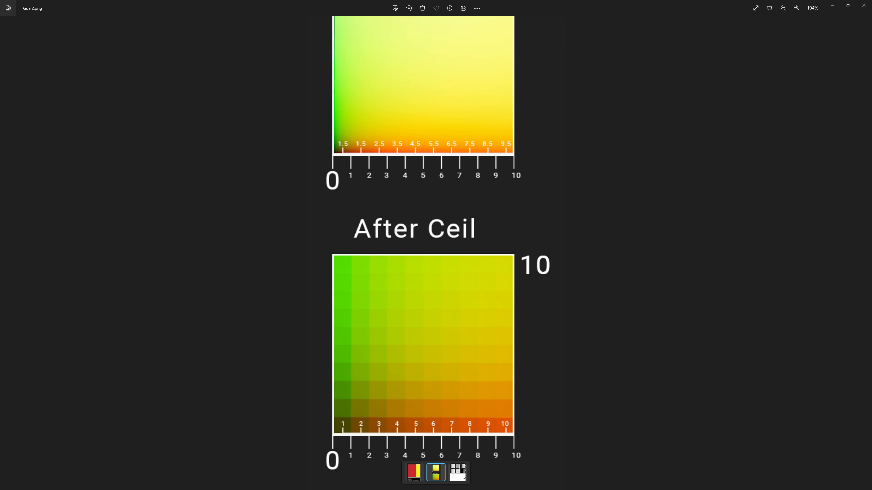
Examine the reference image of the stepped gradient minus a constant value
{"action": "left_click", "coordinate": [462, 474]}
{"action": "scroll", "coordinate": [357, 131], "scroll_direction": "up", "scroll_amount": 3}
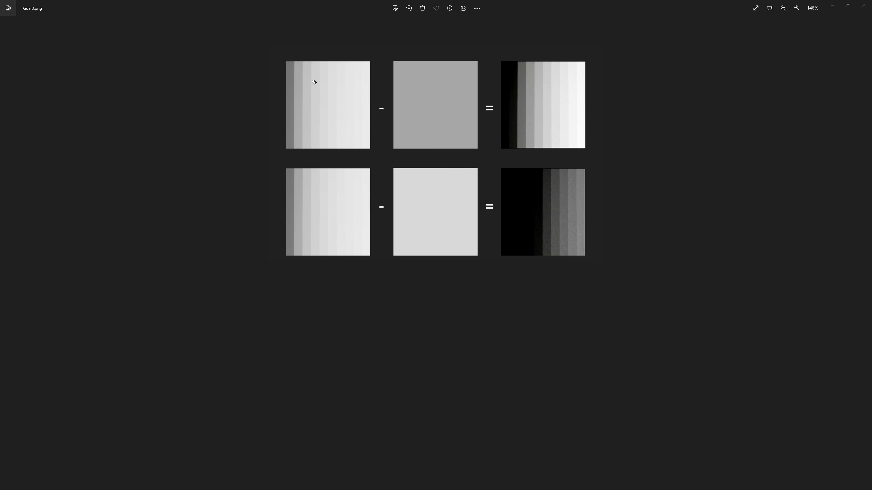
{"action": "left_click", "coordinate": [286, 52]}
{"action": "mouse_move", "coordinate": [289, 48]}
{"action": "left_mouse_down"}
{"action": "mouse_move", "coordinate": [303, 52]}
{"action": "mouse_move", "coordinate": [302, 63]}
{"action": "mouse_move", "coordinate": [291, 65]}
{"action": "left_mouse_up"}
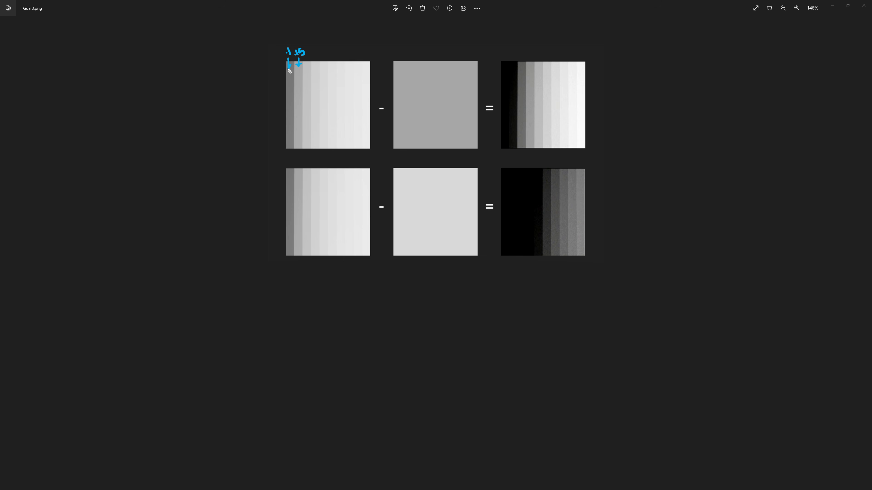
{"action": "left_click", "coordinate": [395, 55]}
{"action": "left_click_drag", "start_coordinate": [399, 50], "coordinate": [399, 55]}
{"action": "mouse_move", "coordinate": [286, 60]}
{"action": "left_mouse_down"}
{"action": "mouse_move", "coordinate": [301, 60]}
{"action": "mouse_move", "coordinate": [300, 82]}
{"action": "left_mouse_up"}
{"action": "mouse_move", "coordinate": [299, 125]}
{"action": "left_mouse_down"}
{"action": "mouse_move", "coordinate": [296, 150]}
{"action": "mouse_move", "coordinate": [284, 140]}
{"action": "mouse_move", "coordinate": [288, 60]}
{"action": "left_mouse_up"}
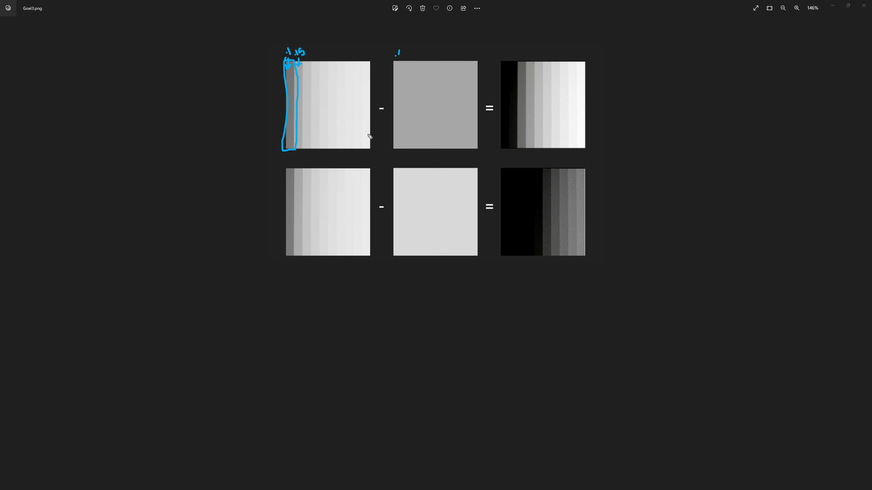
{"action": "mouse_move", "coordinate": [490, 51]}
{"action": "left_mouse_down"}
{"action": "mouse_move", "coordinate": [573, 51]}
{"action": "mouse_move", "coordinate": [606, 126]}
{"action": "mouse_move", "coordinate": [592, 161]}
{"action": "mouse_move", "coordinate": [502, 165]}
{"action": "mouse_move", "coordinate": [486, 112]}
{"action": "mouse_move", "coordinate": [490, 54]}
{"action": "left_mouse_up"}
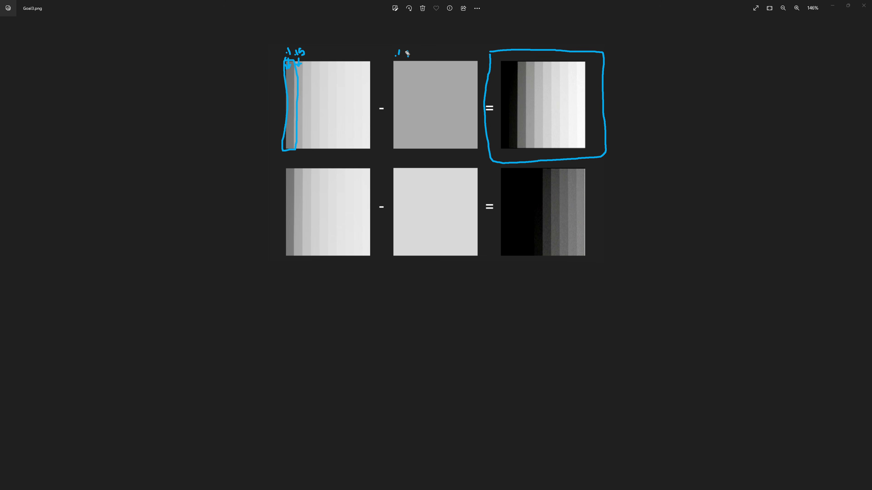
{"action": "left_click_drag", "start_coordinate": [408, 51], "coordinate": [408, 57]}
{"action": "left_click_drag", "start_coordinate": [401, 53], "coordinate": [413, 53]}
{"action": "mouse_move", "coordinate": [504, 92]}
{"action": "left_mouse_down"}
{"action": "mouse_move", "coordinate": [558, 90]}
{"action": "mouse_move", "coordinate": [550, 98]}
{"action": "left_mouse_up"}
{"action": "mouse_move", "coordinate": [392, 164]}
{"action": "left_mouse_down"}
{"action": "mouse_move", "coordinate": [485, 159]}
{"action": "mouse_move", "coordinate": [486, 259]}
{"action": "mouse_move", "coordinate": [395, 264]}
{"action": "mouse_move", "coordinate": [383, 207]}
{"action": "mouse_move", "coordinate": [393, 173]}
{"action": "left_mouse_up"}
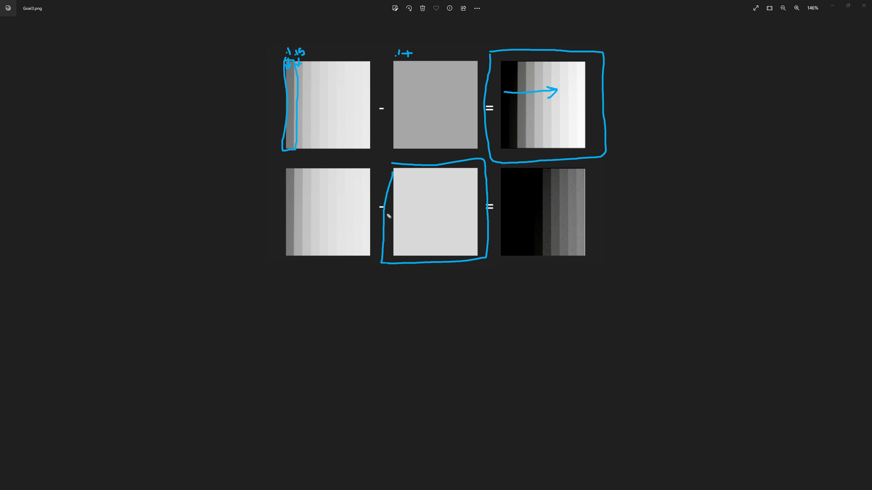
{"action": "mouse_move", "coordinate": [503, 198]}
{"action": "left_mouse_down"}
{"action": "mouse_move", "coordinate": [557, 197]}
{"action": "mouse_move", "coordinate": [549, 202]}
{"action": "left_mouse_up"}
{"action": "left_click", "coordinate": [835, 7]}
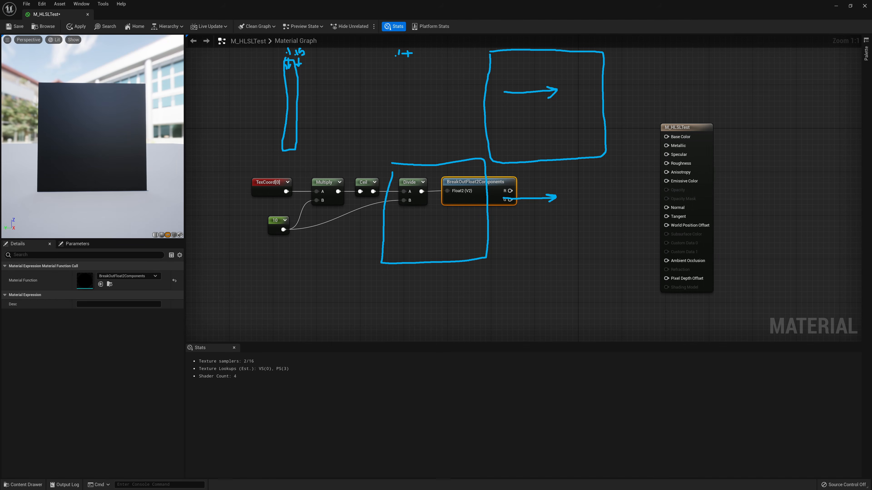
{"action": "key", "text": "Escape"}
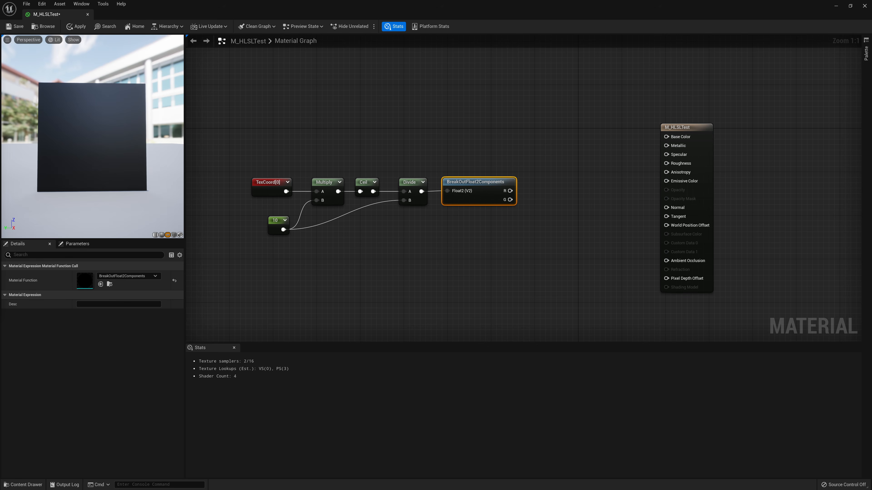
Add a Sine node and place it beneath the Divide node
{"action": "right_click", "coordinate": [370, 262]}
{"action": "type", "text": "sin"}
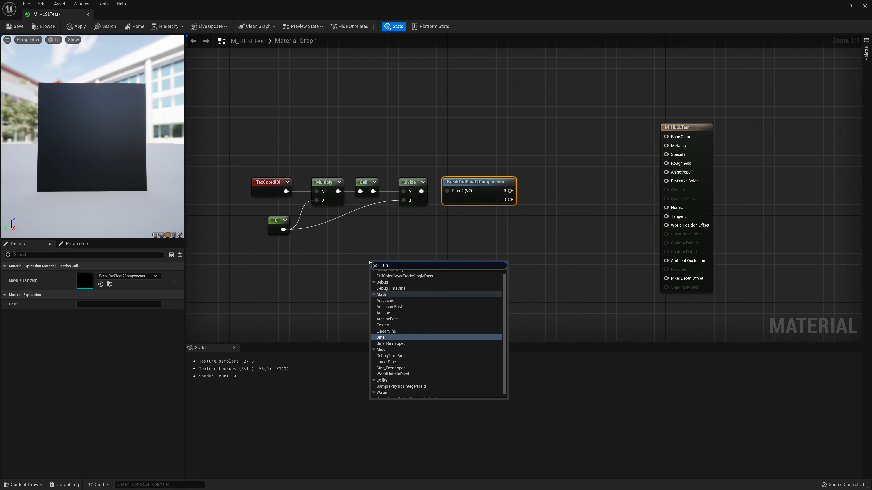
{"action": "key", "text": "Return"}
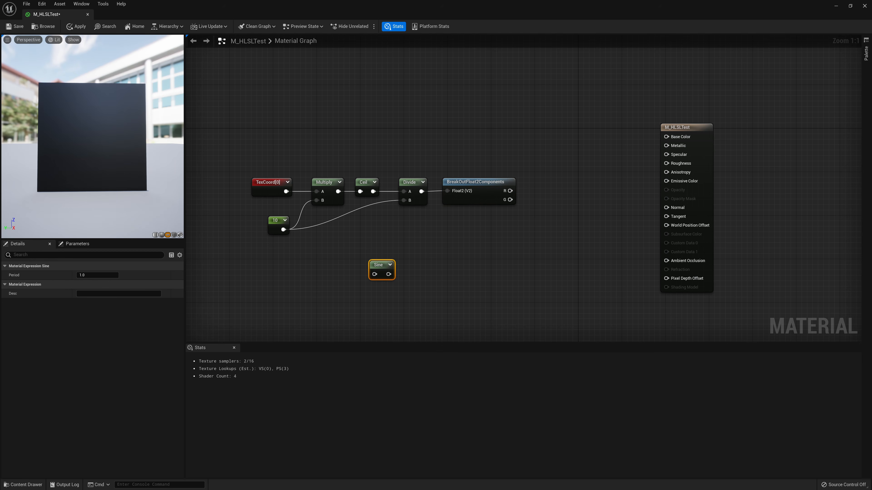
{"action": "mouse_move", "coordinate": [369, 293]}
{"action": "left_mouse_down"}
{"action": "mouse_move", "coordinate": [423, 291]}
{"action": "mouse_move", "coordinate": [479, 206]}
{"action": "mouse_move", "coordinate": [512, 215]}
{"action": "mouse_move", "coordinate": [560, 277]}
{"action": "mouse_move", "coordinate": [684, 195]}
{"action": "mouse_move", "coordinate": [773, 293]}
{"action": "left_mouse_up"}
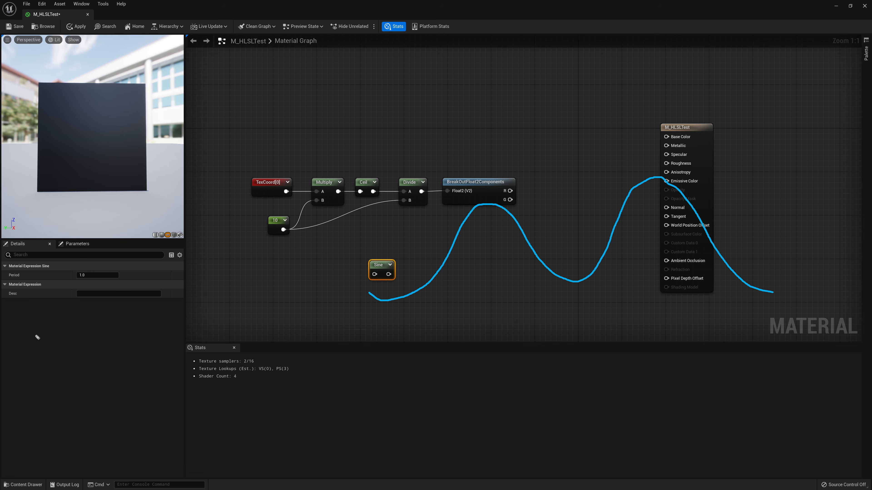
{"action": "mouse_move", "coordinate": [360, 300]}
{"action": "left_mouse_down"}
{"action": "mouse_move", "coordinate": [351, 309]}
{"action": "mouse_move", "coordinate": [358, 298]}
{"action": "left_mouse_up"}
{"action": "left_click_drag", "start_coordinate": [478, 156], "coordinate": [479, 170]}
{"action": "left_click_drag", "start_coordinate": [589, 293], "coordinate": [596, 294]}
{"action": "left_click_drag", "start_coordinate": [640, 137], "coordinate": [645, 157]}
{"action": "key", "text": "Escape"}
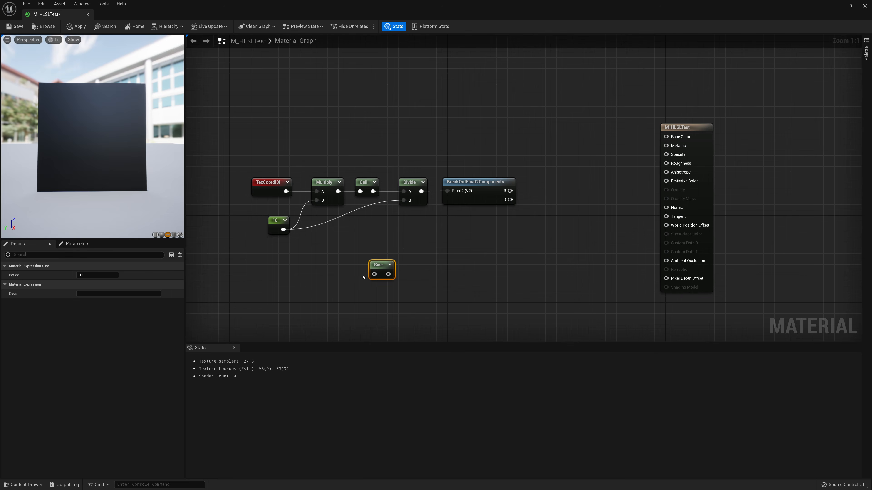
{"action": "left_click_drag", "start_coordinate": [376, 271], "coordinate": [411, 254]}
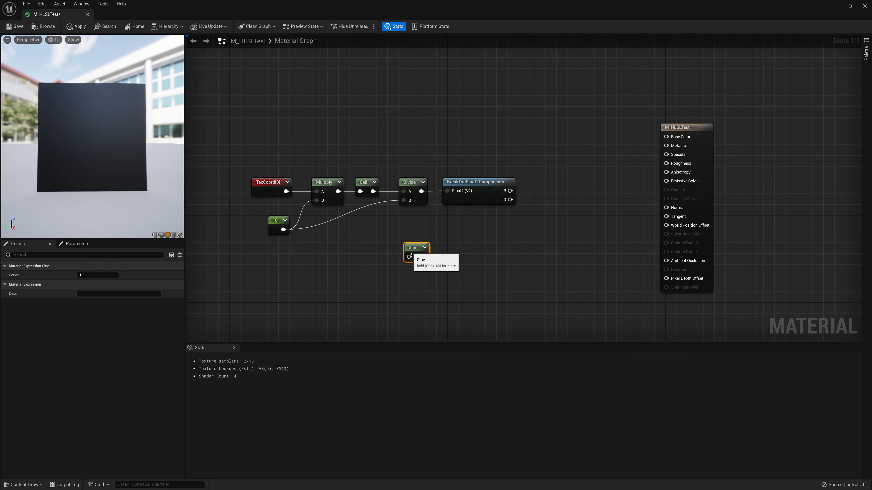
Add a Time node and wire it into the Sine node's input
{"action": "right_click", "coordinate": [341, 280]}
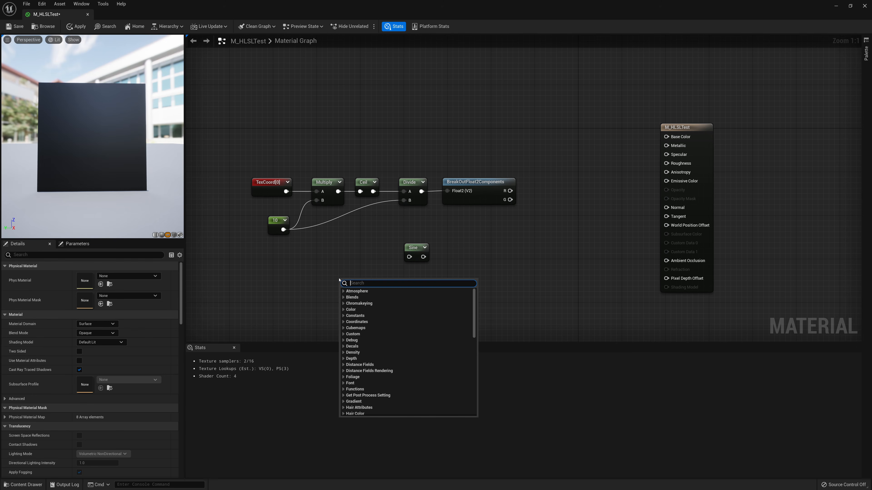
{"action": "type", "text": "time"}
{"action": "key", "text": "Return"}
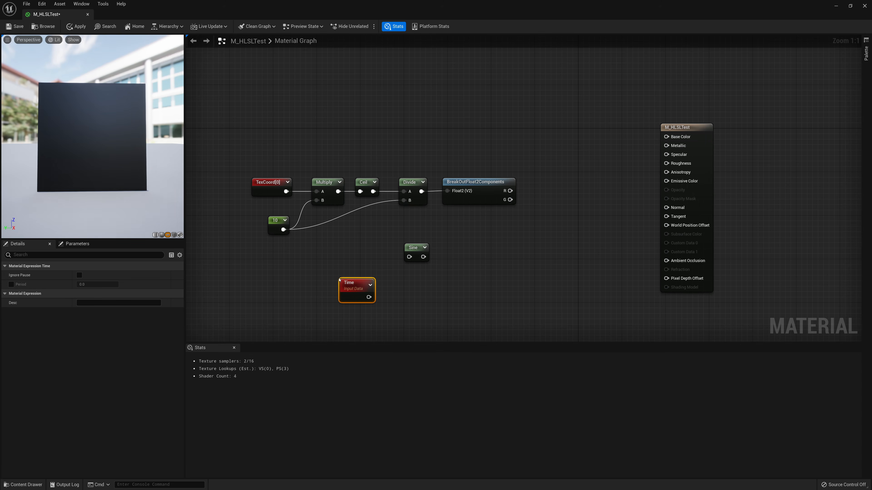
{"action": "left_click_drag", "start_coordinate": [353, 280], "coordinate": [396, 271]}
Preview the Sine node in the viewport
{"action": "right_click", "coordinate": [402, 272]}
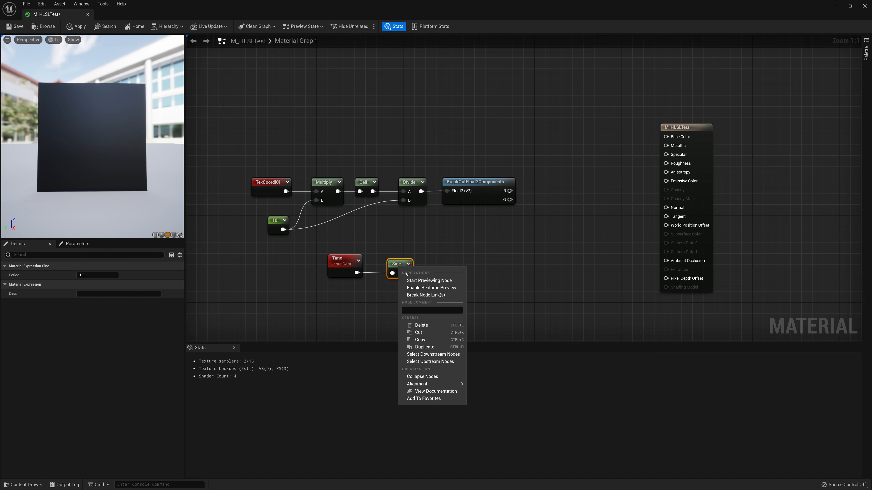
{"action": "key", "text": "Escape"}
{"action": "key", "text": "space"}
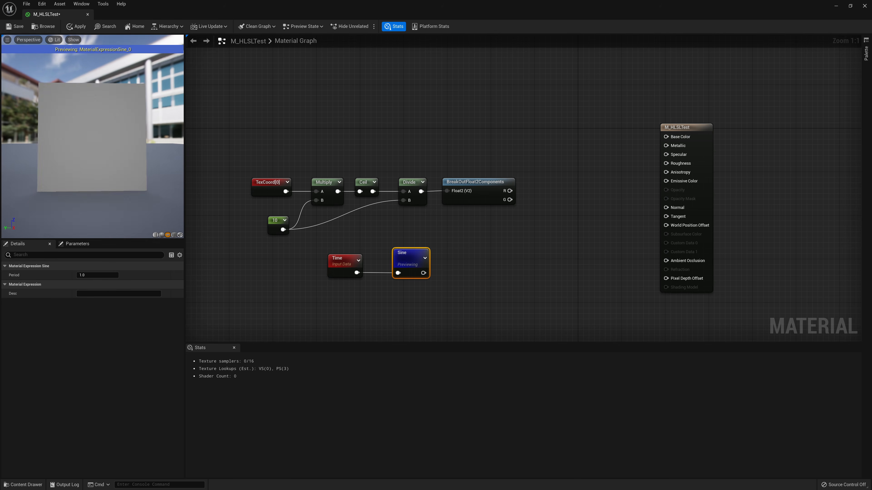
{"action": "mouse_move", "coordinate": [461, 292]}
{"action": "left_mouse_down"}
{"action": "mouse_move", "coordinate": [488, 302]}
{"action": "mouse_move", "coordinate": [538, 241]}
{"action": "mouse_move", "coordinate": [576, 288]}
{"action": "mouse_move", "coordinate": [604, 244]}
{"action": "mouse_move", "coordinate": [637, 261]}
{"action": "mouse_move", "coordinate": [686, 266]}
{"action": "mouse_move", "coordinate": [727, 222]}
{"action": "mouse_move", "coordinate": [759, 285]}
{"action": "mouse_move", "coordinate": [768, 284]}
{"action": "left_mouse_up"}
{"action": "left_click", "coordinate": [781, 279]}
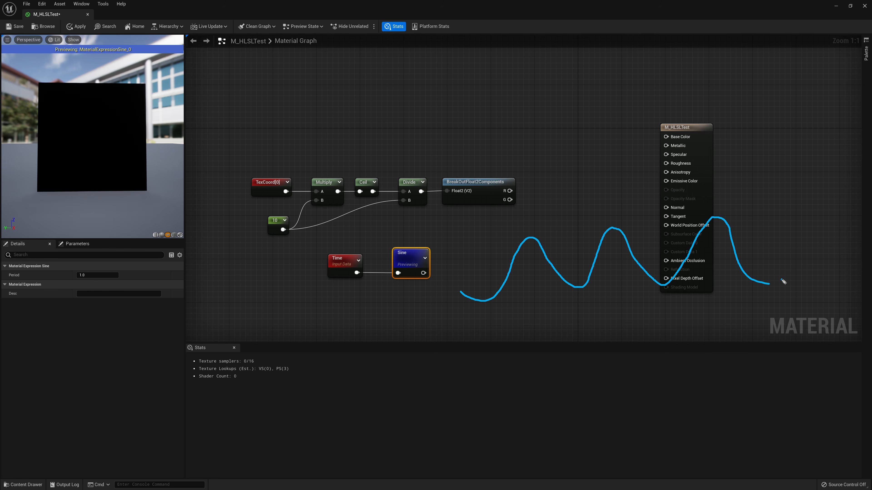
{"action": "left_click", "coordinate": [796, 279]}
{"action": "left_click", "coordinate": [808, 279]}
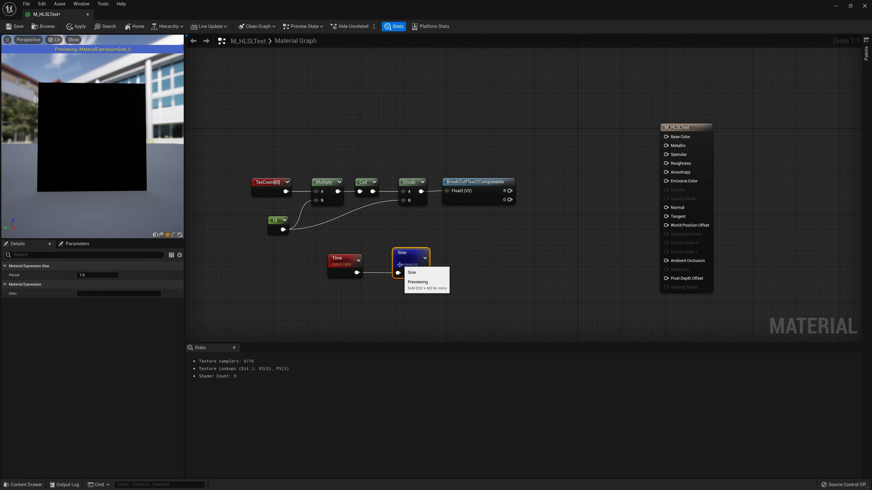
Move the Time and Sine nodes further right and stop previewing the Sine node
{"action": "left_click_drag", "start_coordinate": [443, 292], "coordinate": [308, 238]}
{"action": "right_click", "coordinate": [410, 253]}
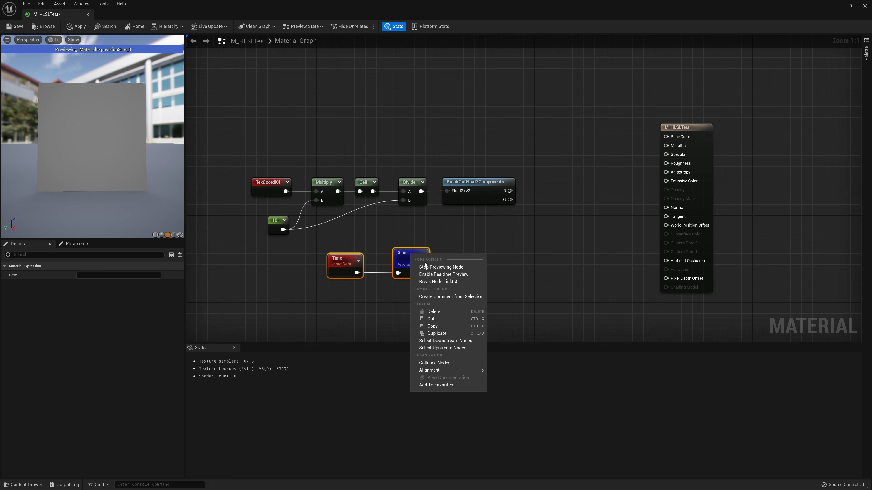
{"action": "left_click", "coordinate": [411, 253]}
{"action": "left_click_drag", "start_coordinate": [410, 253], "coordinate": [470, 253]}
{"action": "right_click", "coordinate": [471, 262]}
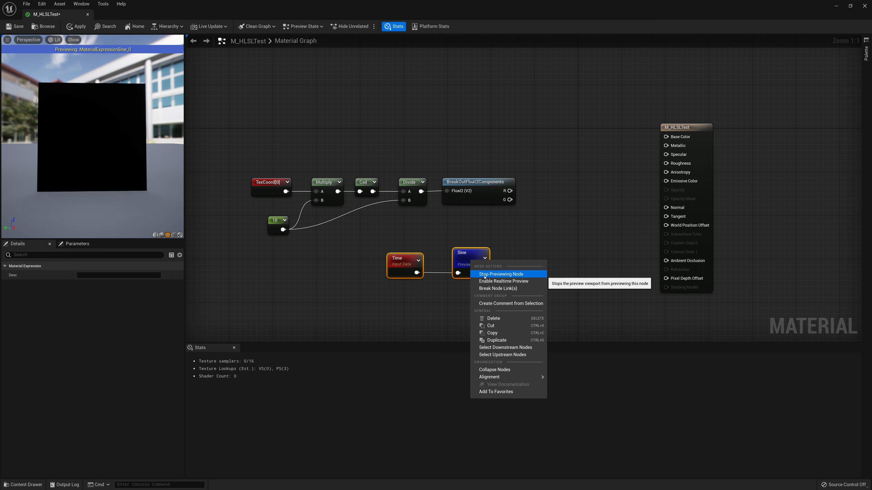
{"action": "left_click", "coordinate": [501, 274]}
{"action": "right_click", "coordinate": [470, 260]}
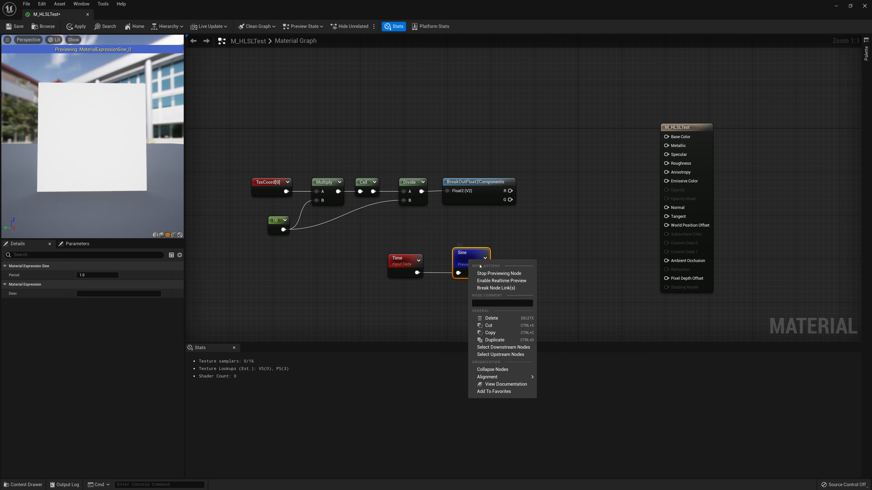
{"action": "left_click", "coordinate": [488, 273]}
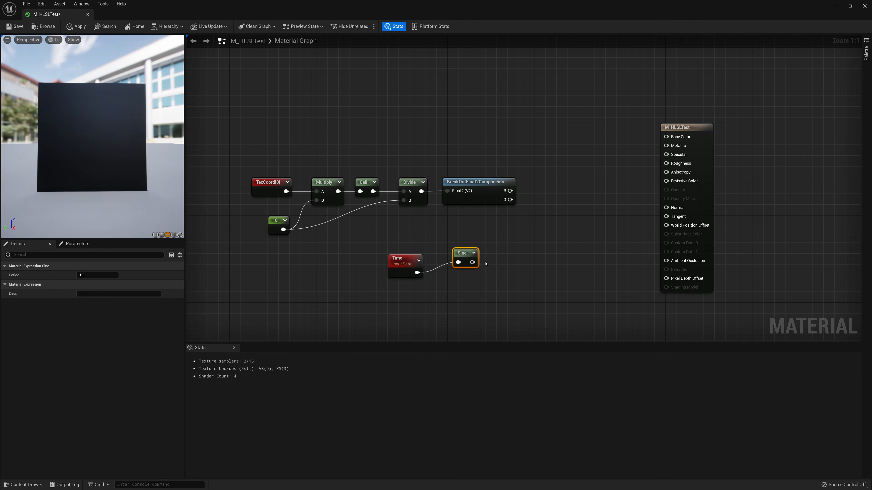
{"action": "left_click_drag", "start_coordinate": [465, 258], "coordinate": [465, 269]}
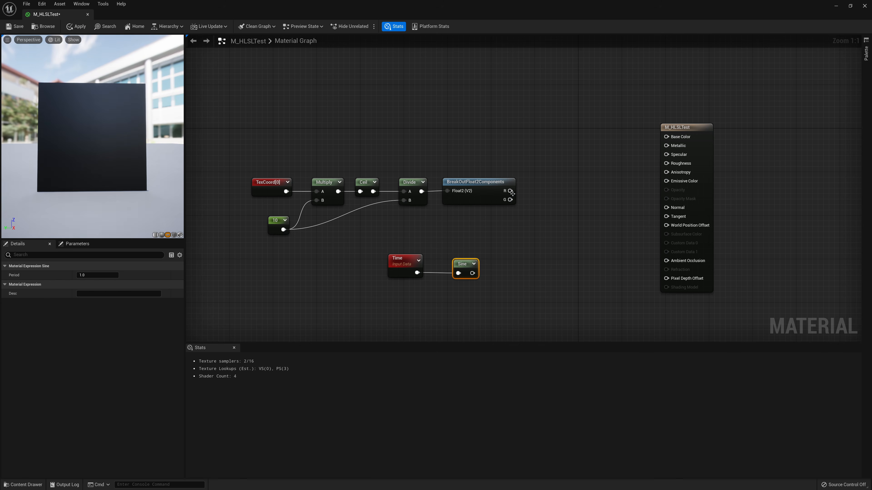
Add a Subtract node fed by the BreakOutFloat2Components R output
{"action": "left_click_drag", "start_coordinate": [510, 191], "coordinate": [550, 190]}
{"action": "type", "text": "sub"}
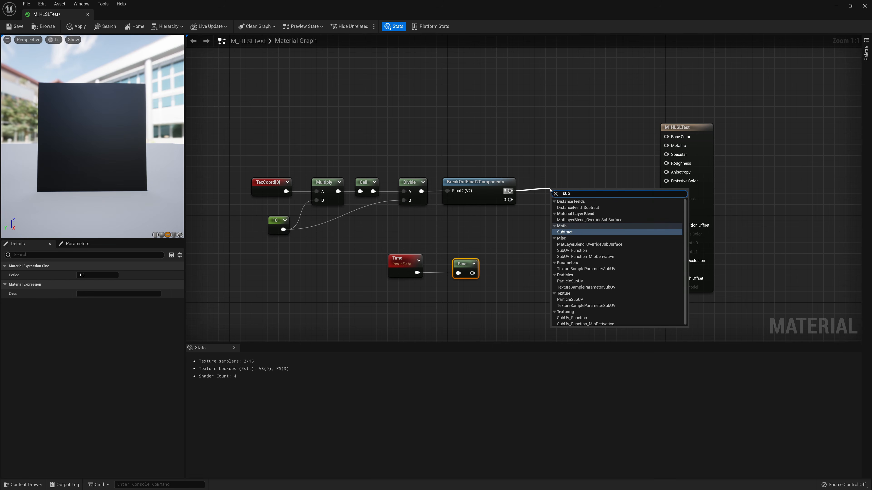
{"action": "key", "text": "Return"}
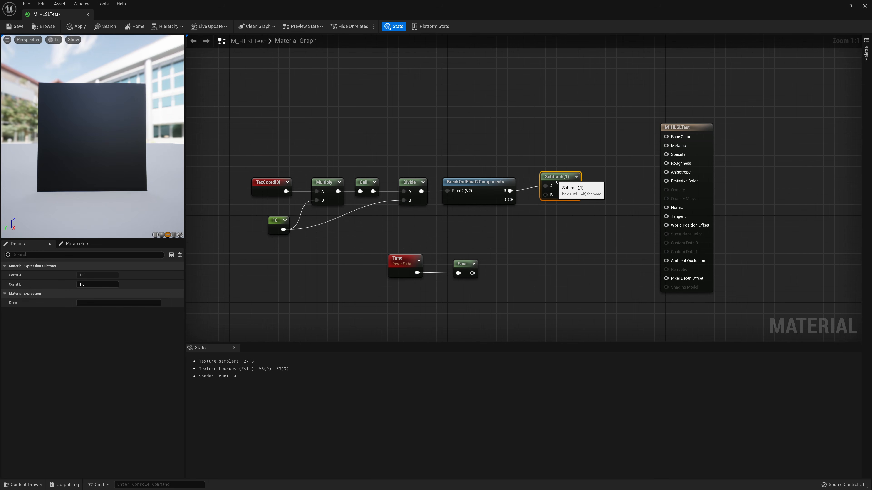
Connect the Sine output to the Subtract node's B input and preview the Subtract node
{"action": "left_click_drag", "start_coordinate": [556, 182], "coordinate": [556, 188]}
{"action": "left_click_drag", "start_coordinate": [533, 224], "coordinate": [555, 166]}
{"action": "left_click", "coordinate": [509, 263]}
{"action": "right_click", "coordinate": [560, 188]}
{"action": "left_click", "coordinate": [584, 205]}
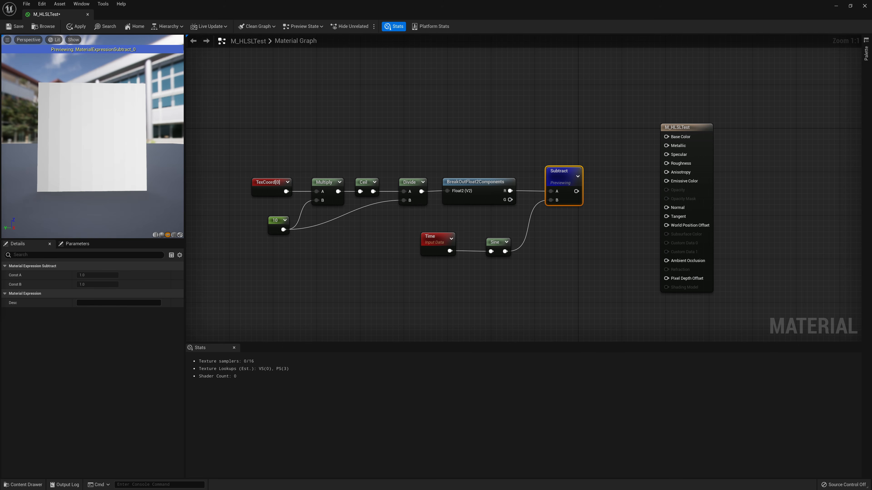
Stop previewing the Subtract node and shift all graph nodes to the left
{"action": "right_click", "coordinate": [561, 178]}
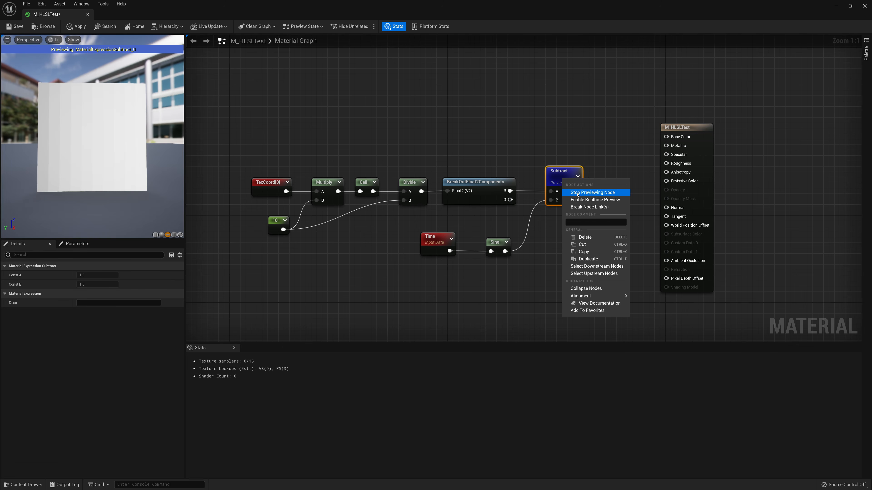
{"action": "left_click", "coordinate": [583, 191]}
{"action": "left_click_drag", "start_coordinate": [591, 125], "coordinate": [230, 306]}
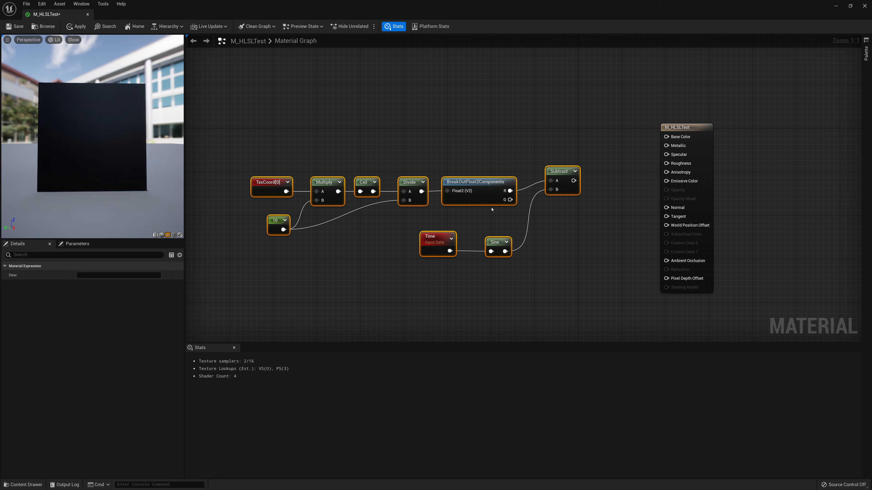
{"action": "mouse_move", "coordinate": [559, 174]}
{"action": "left_mouse_down"}
{"action": "mouse_move", "coordinate": [516, 151]}
{"action": "mouse_move", "coordinate": [509, 160]}
{"action": "mouse_move", "coordinate": [544, 167]}
{"action": "left_mouse_up"}
Add a Step node connected to the Subtract output
{"action": "left_click", "coordinate": [496, 121]}
{"action": "type", "text": "step"}
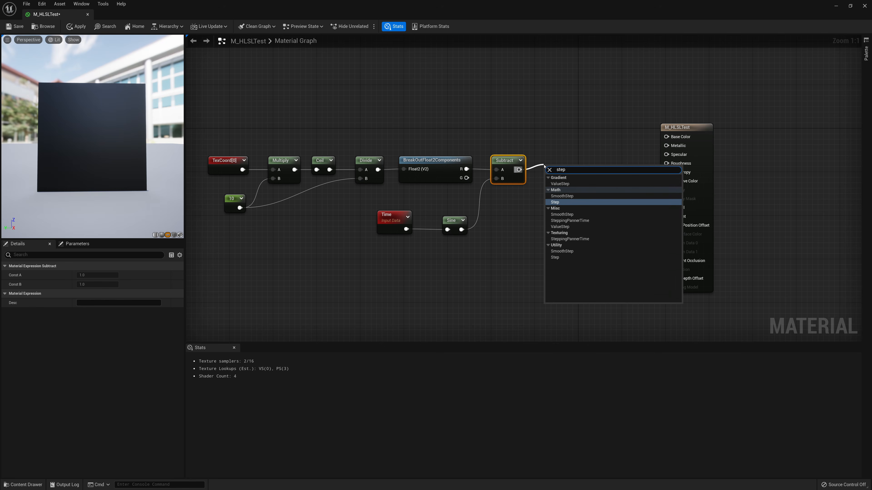
{"action": "key", "text": "Return"}
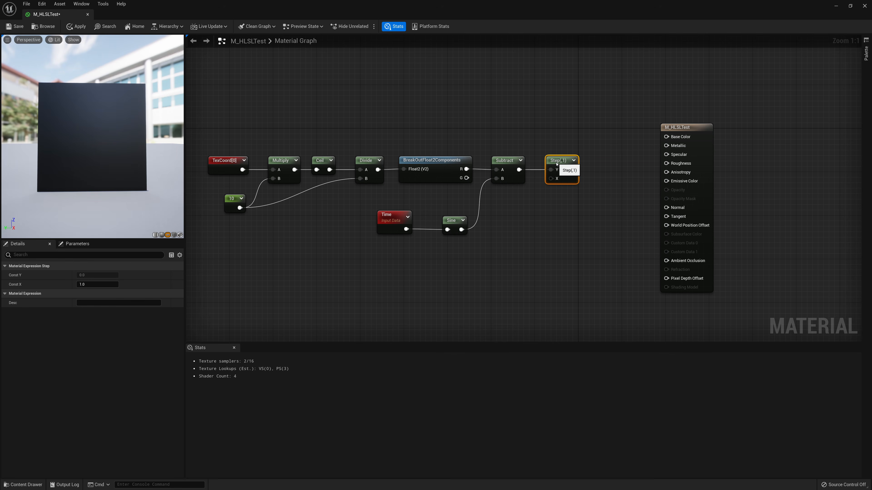
Set the Step node's Const X to 0.5 and preview the Step node
{"action": "left_click", "coordinate": [96, 284]}
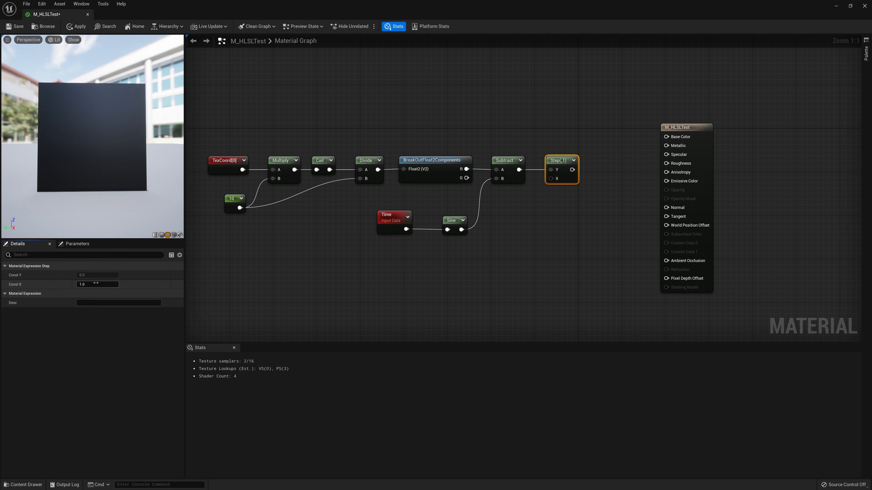
{"action": "type", "text": "0.5"}
{"action": "key", "text": "Return"}
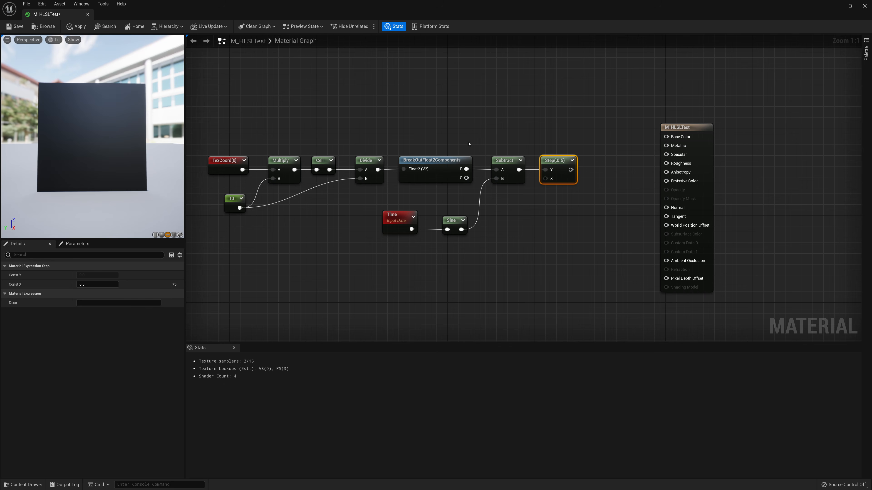
{"action": "right_click", "coordinate": [557, 168]}
{"action": "left_click", "coordinate": [563, 176]}
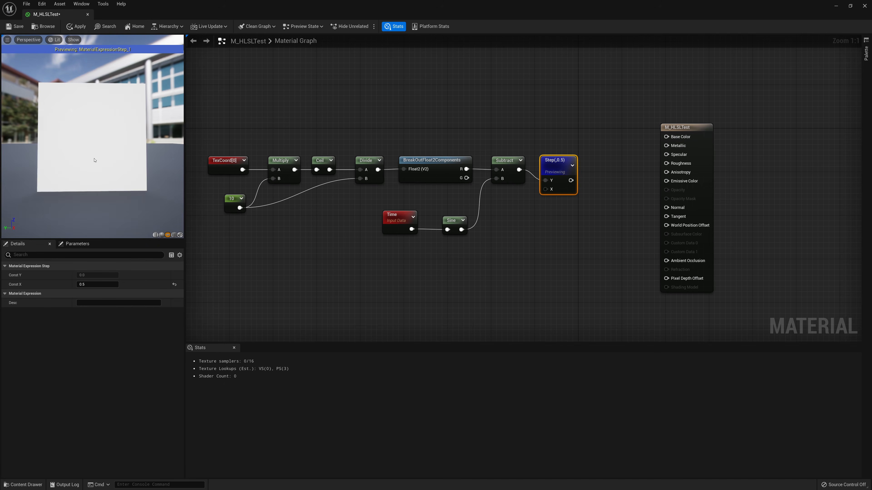
Try the stripe constant at 15, 3, 0 and 2, then return it to 10
{"action": "left_click", "coordinate": [225, 208]}
{"action": "left_click", "coordinate": [94, 276]}
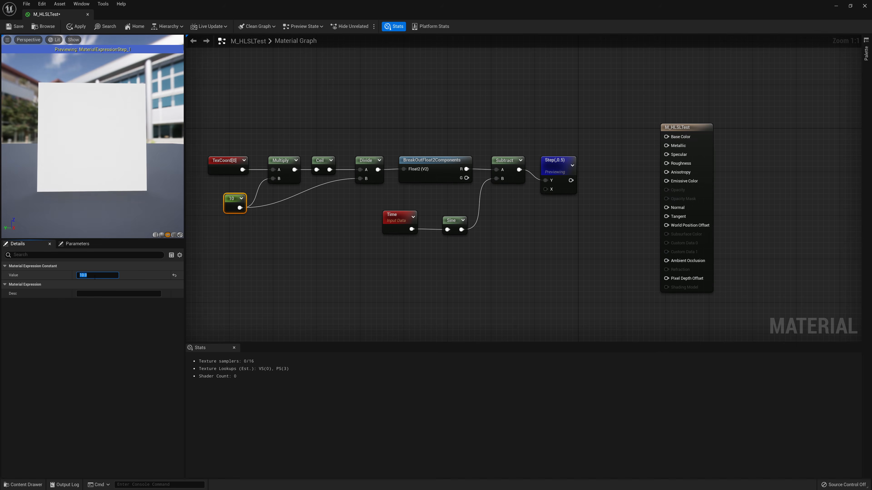
{"action": "type", "text": "15"}
{"action": "key", "text": "Return"}
{"action": "type", "text": "3"}
{"action": "key", "text": "Return"}
{"action": "type", "text": "0"}
{"action": "key", "text": "Return"}
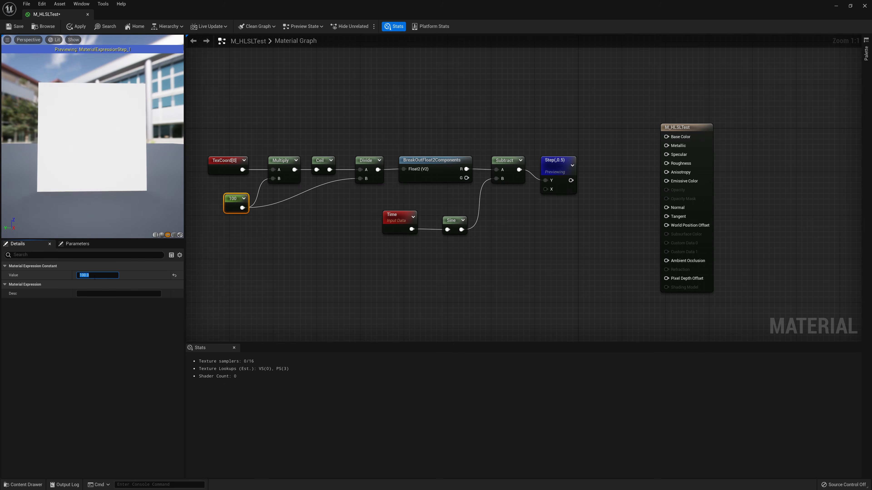
{"action": "type", "text": "2"}
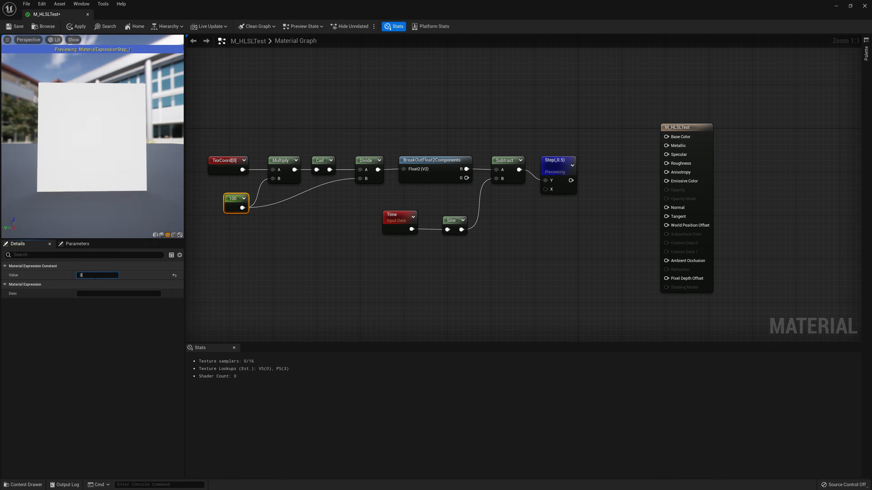
{"action": "key", "text": "Return"}
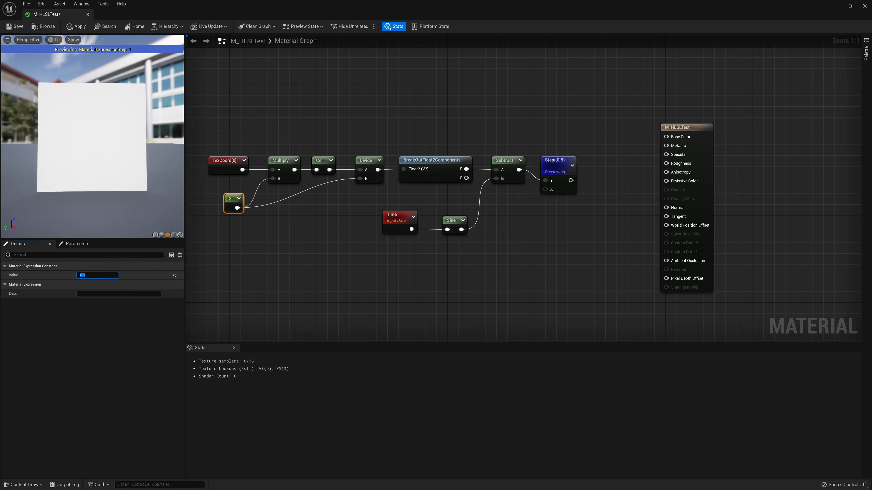
{"action": "key", "text": "Return"}
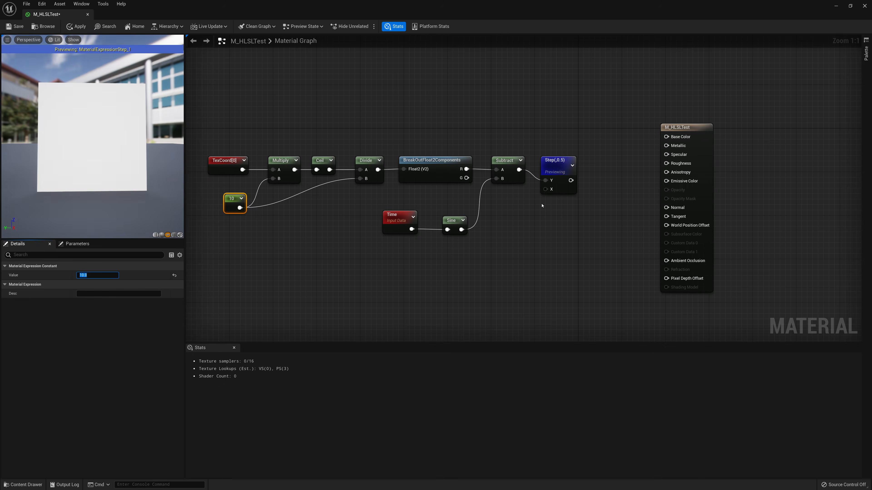
Try the Sine node's Period at 3, then set it to 10
{"action": "left_click", "coordinate": [459, 224]}
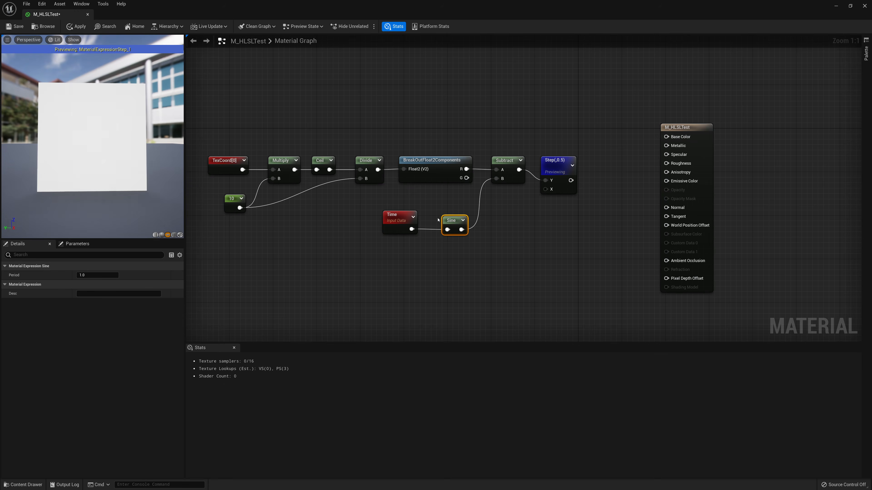
{"action": "left_click", "coordinate": [82, 275]}
{"action": "type", "text": "3"}
{"action": "key", "text": "Return"}
{"action": "type", "text": "10"}
{"action": "key", "text": "Return"}
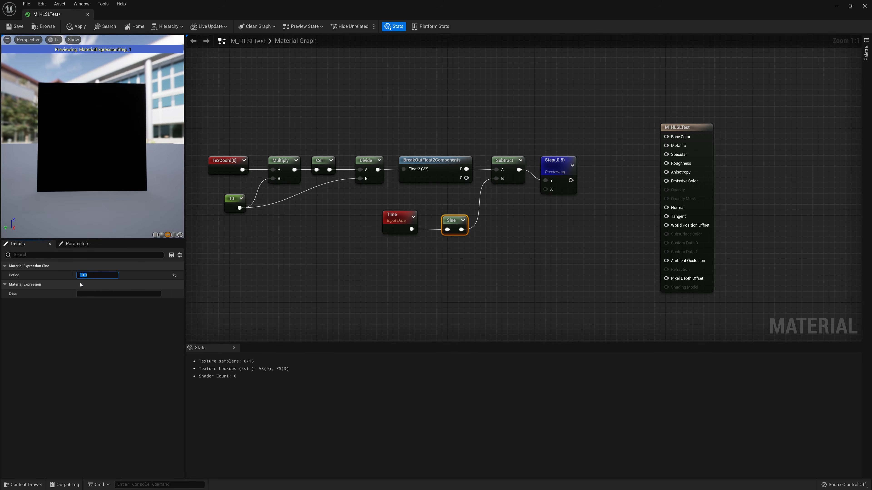
{"action": "key", "text": "Return"}
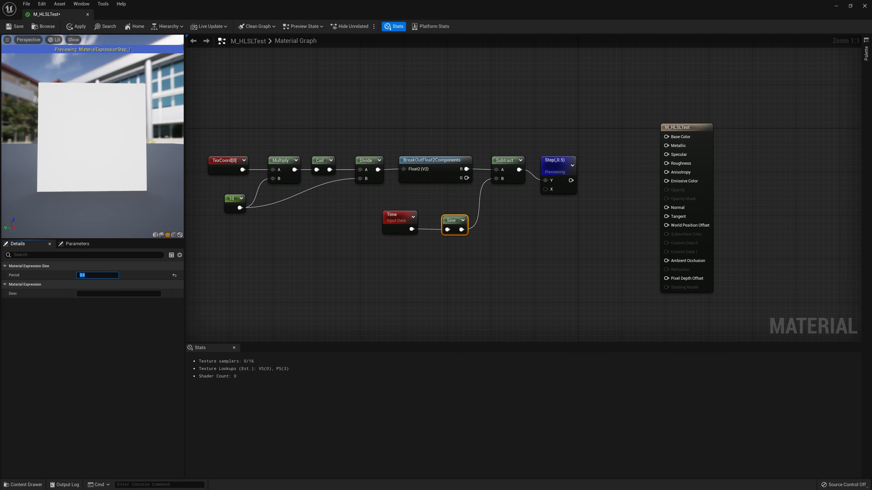
Stop previewing the Step node
{"action": "left_click", "coordinate": [524, 225]}
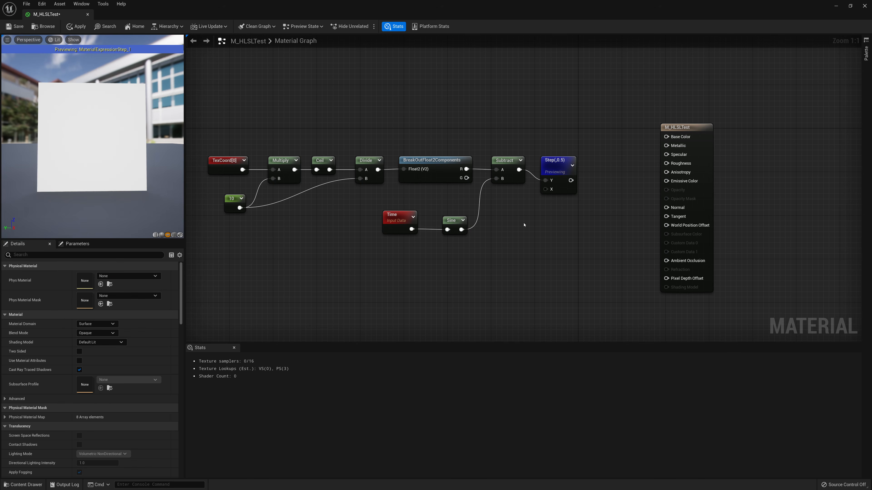
{"action": "right_click", "coordinate": [565, 165]}
{"action": "left_click", "coordinate": [580, 176]}
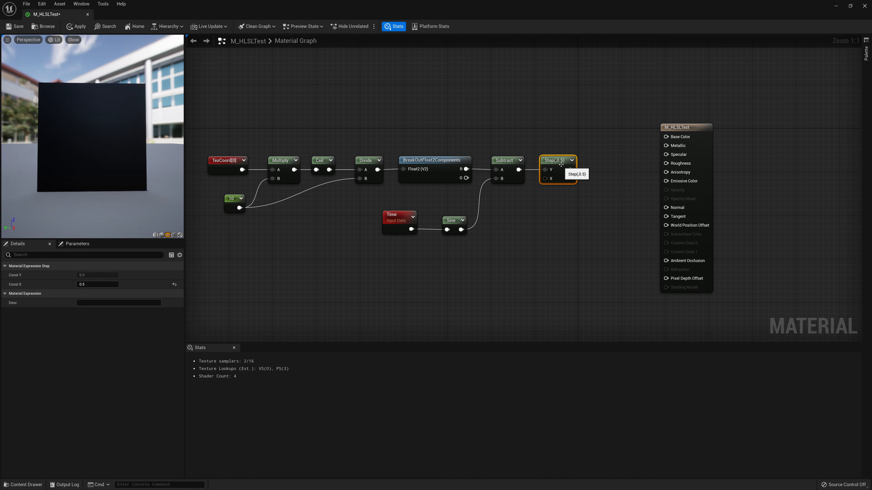
Add a LinearInterpolate node above the Step node and connect the Step output to its Alpha input
{"action": "right_click", "coordinate": [570, 125]}
{"action": "type", "text": "lerp"}
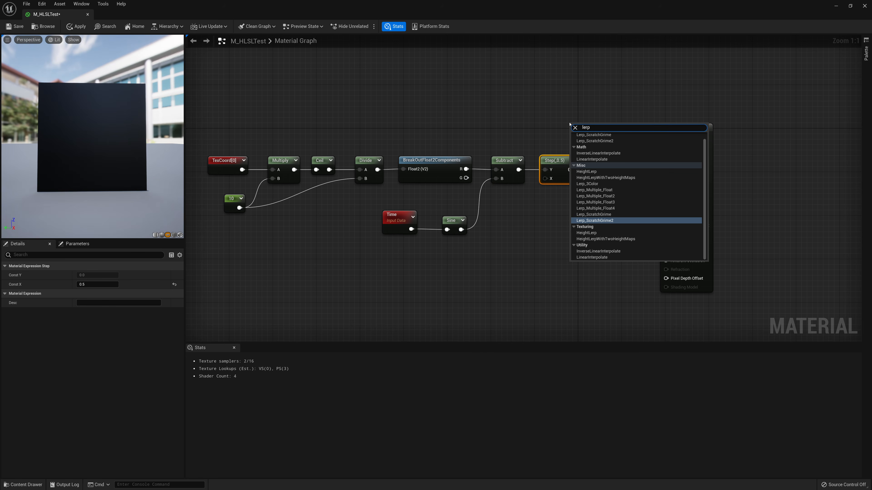
{"action": "left_click", "coordinate": [587, 159]}
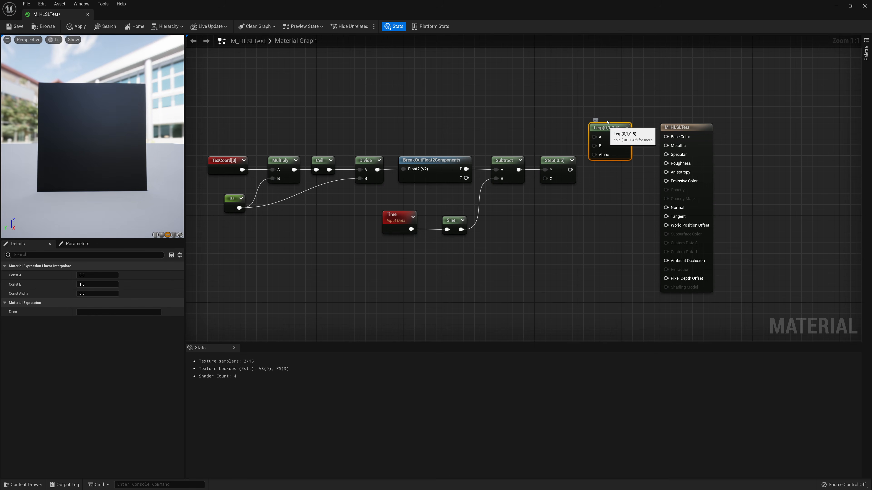
{"action": "left_click_drag", "start_coordinate": [596, 148], "coordinate": [596, 120]}
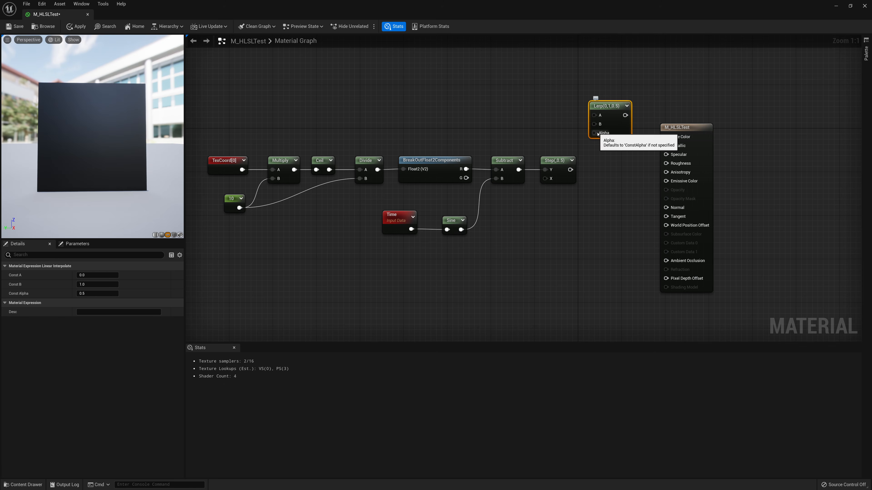
{"action": "left_click_drag", "start_coordinate": [596, 133], "coordinate": [570, 170]}
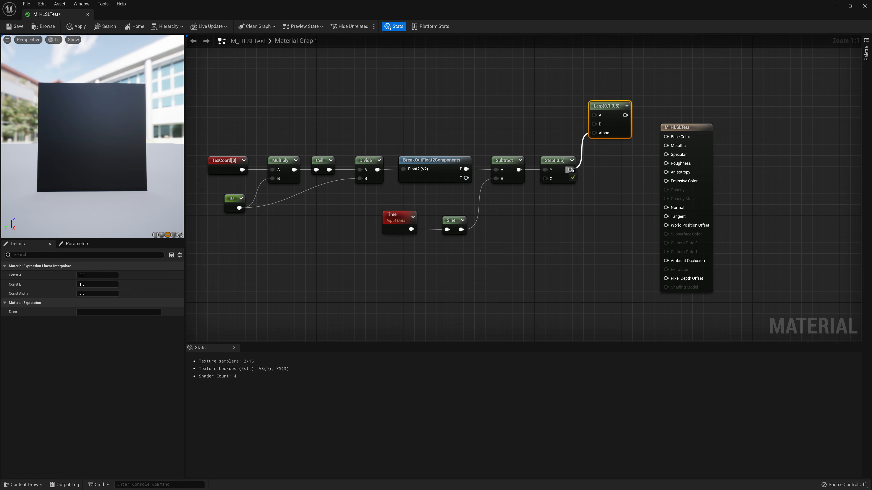
Add a Constant3Vector node above the graph and set its color to red (1,0,0)
{"action": "left_click_drag", "start_coordinate": [675, 132], "coordinate": [670, 100]}
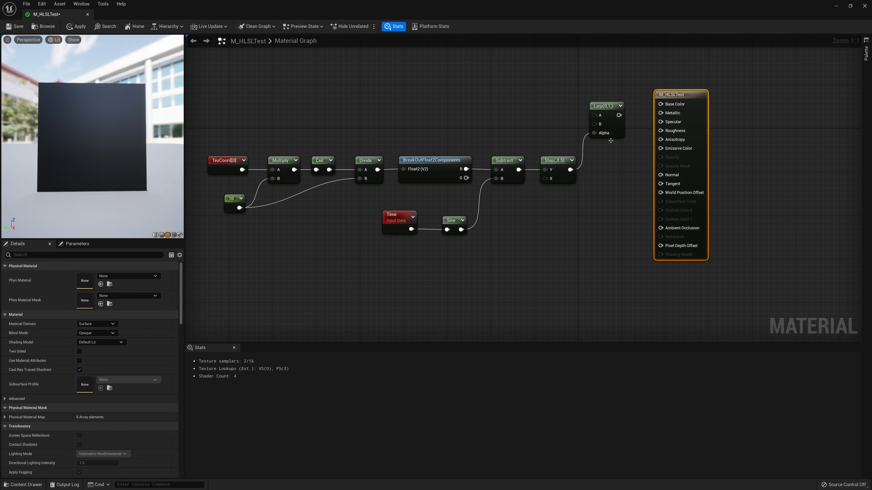
{"action": "right_click", "coordinate": [510, 93]}
{"action": "type", "text": "con"}
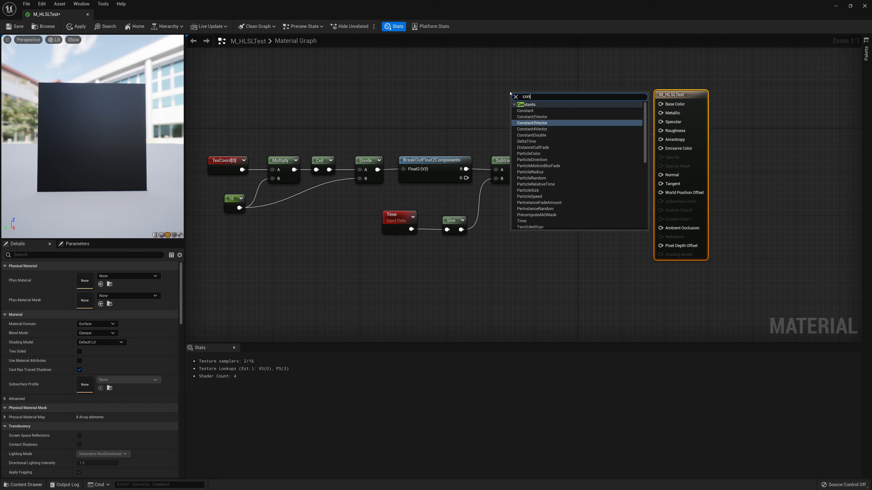
{"action": "left_click", "coordinate": [532, 123]}
{"action": "left_click", "coordinate": [96, 275]}
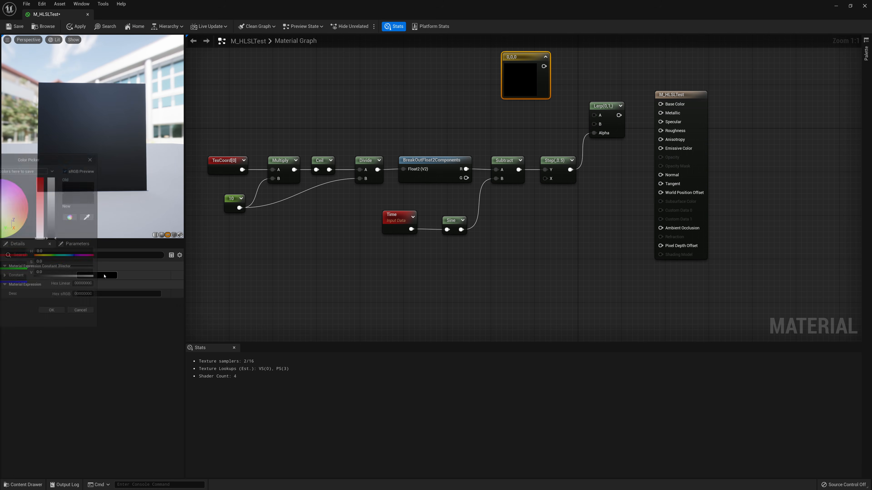
{"action": "left_click_drag", "start_coordinate": [45, 162], "coordinate": [287, 155]}
{"action": "left_click", "coordinate": [275, 158]}
{"action": "left_click", "coordinate": [287, 302]}
Duplicate the red constant and place the copy just below it
{"action": "left_click_drag", "start_coordinate": [522, 57], "coordinate": [469, 47]}
{"action": "key", "text": "ctrl+w"}
{"action": "left_click_drag", "start_coordinate": [518, 98], "coordinate": [453, 99]}
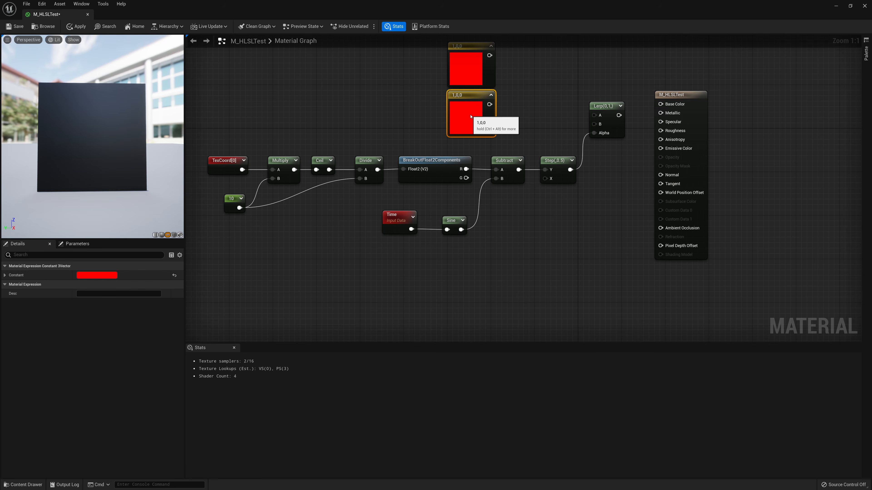
Set the duplicated constant's color to purple
{"action": "left_click", "coordinate": [102, 276]}
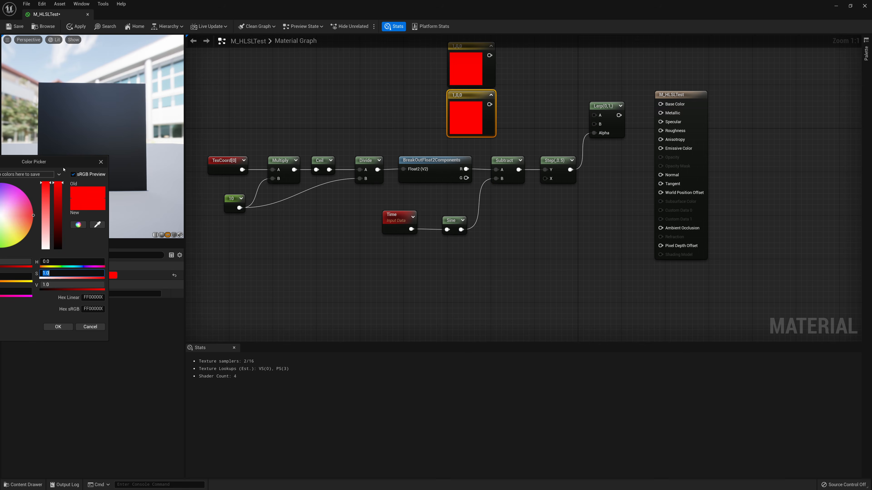
{"action": "left_click_drag", "start_coordinate": [52, 161], "coordinate": [266, 162]}
{"action": "left_click", "coordinate": [200, 183]}
{"action": "left_click_drag", "start_coordinate": [200, 183], "coordinate": [198, 185]}
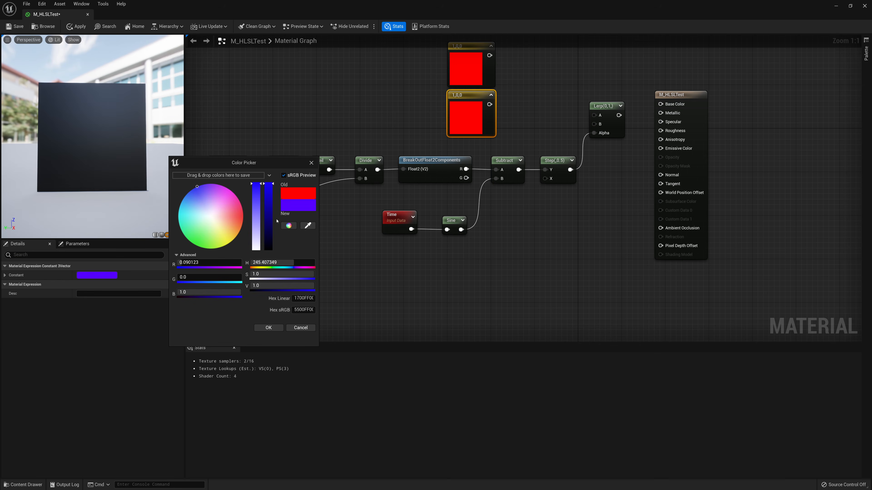
{"action": "left_click", "coordinate": [268, 327]}
Set the duplicated constant's color to blue (0, 0.0781, 1)
{"action": "left_click", "coordinate": [97, 276]}
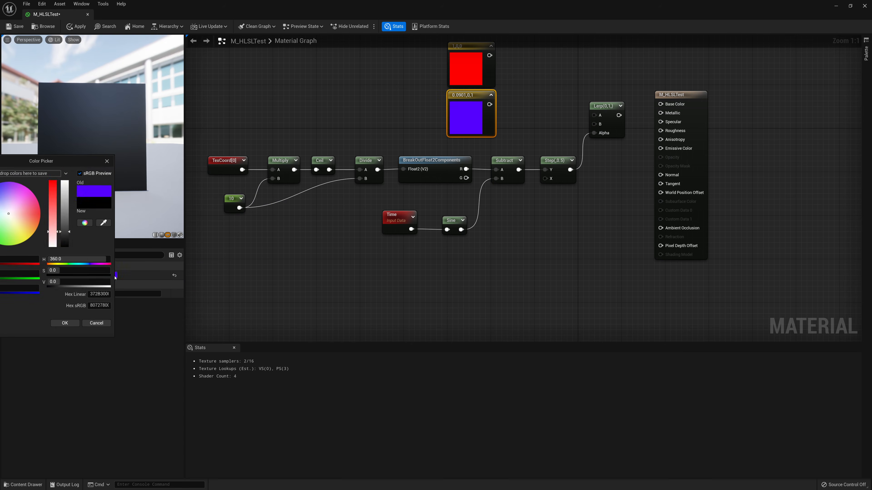
{"action": "left_click_drag", "start_coordinate": [103, 161], "coordinate": [333, 139]}
{"action": "left_click", "coordinate": [252, 166]}
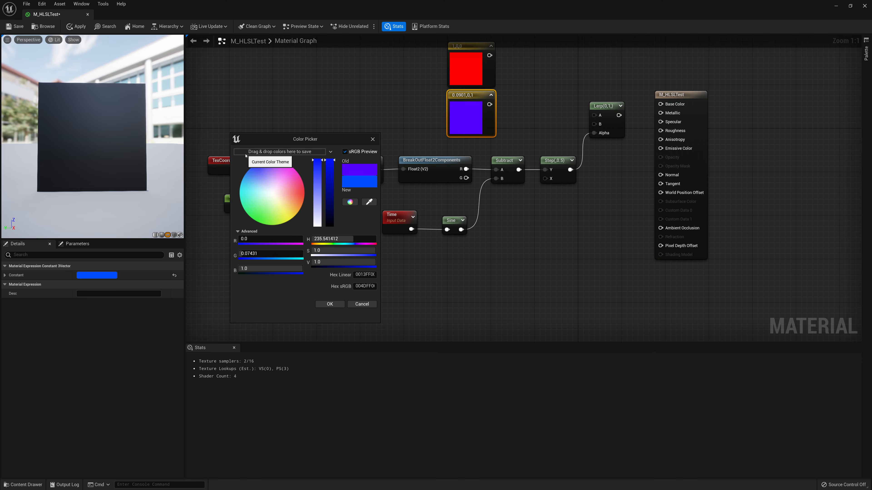
{"action": "left_click", "coordinate": [328, 304]}
Connect the red and blue constants to the Lerp's A and B inputs and the Lerp output to Base Color
{"action": "left_click_drag", "start_coordinate": [490, 104], "coordinate": [489, 55]}
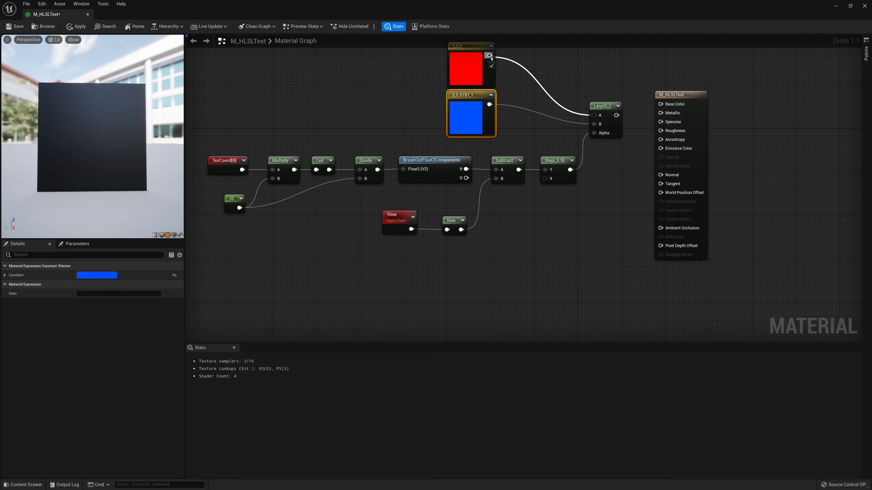
{"action": "left_click", "coordinate": [573, 93]}
{"action": "scroll", "coordinate": [577, 89], "scroll_direction": "down", "scroll_amount": 1}
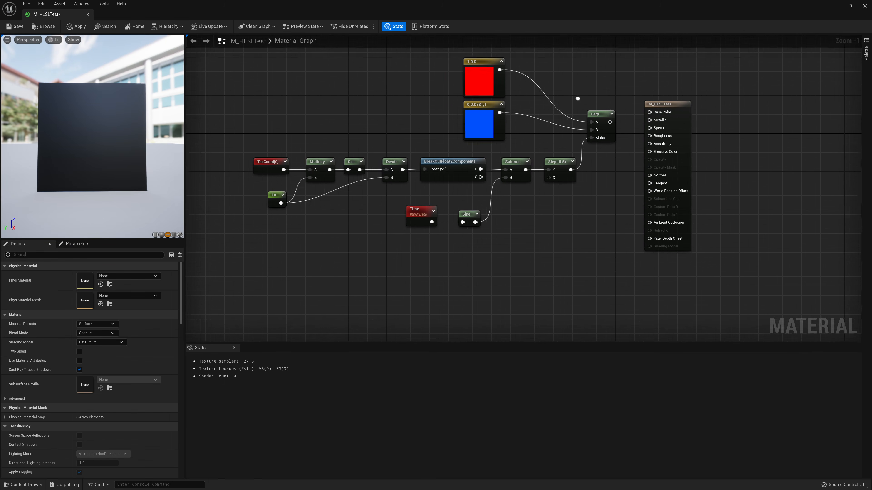
{"action": "right_click_drag", "start_coordinate": [577, 99], "coordinate": [560, 150]}
{"action": "left_click_drag", "start_coordinate": [593, 173], "coordinate": [632, 166]}
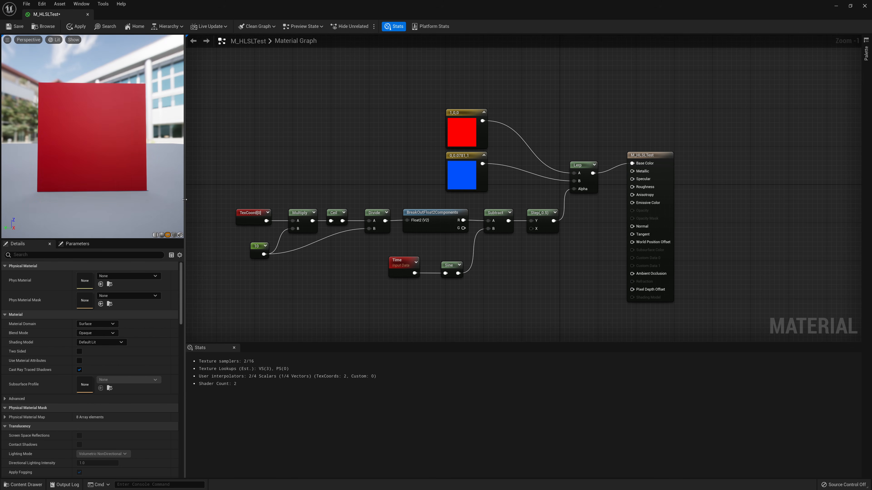
Collapse the viewport and details panel and shrink the stats panel to enlarge the material graph
{"action": "left_click_drag", "start_coordinate": [184, 199], "coordinate": [1, 200]}
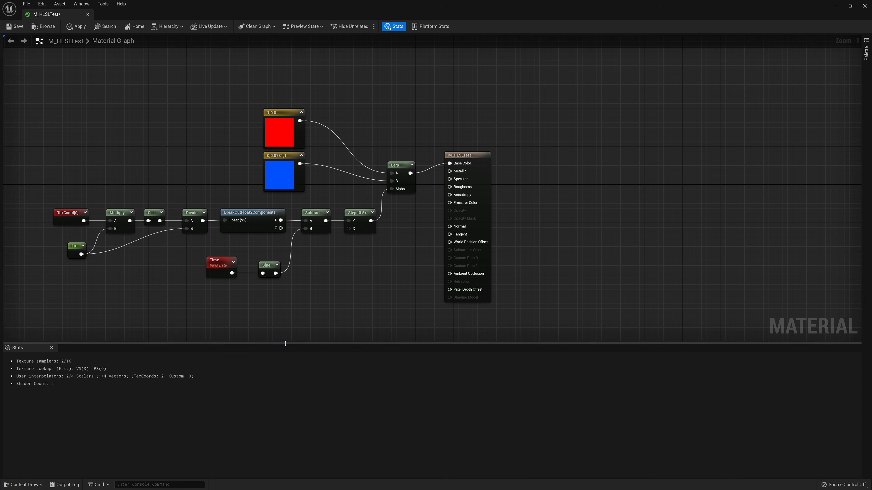
{"action": "left_click_drag", "start_coordinate": [286, 346], "coordinate": [285, 403]}
{"action": "right_click_drag", "start_coordinate": [306, 341], "coordinate": [510, 315]}
{"action": "scroll", "coordinate": [550, 289], "scroll_direction": "up", "scroll_amount": 1}
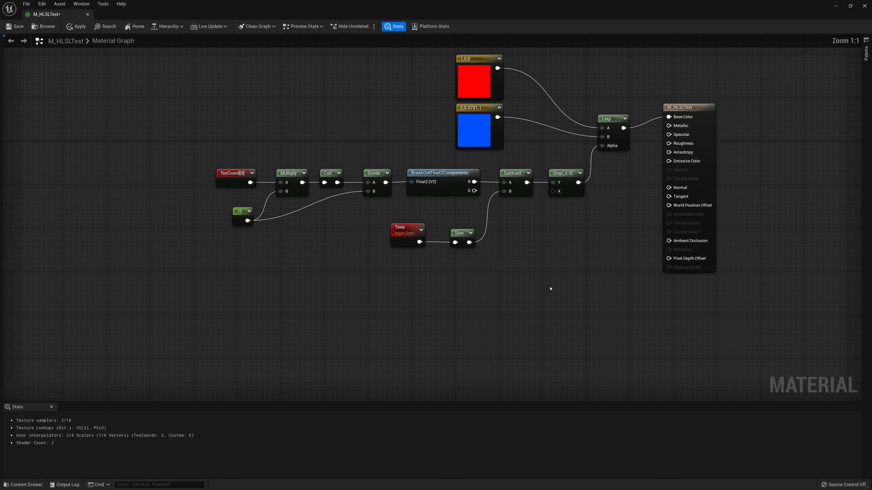
{"action": "right_click_drag", "start_coordinate": [553, 280], "coordinate": [513, 272]}
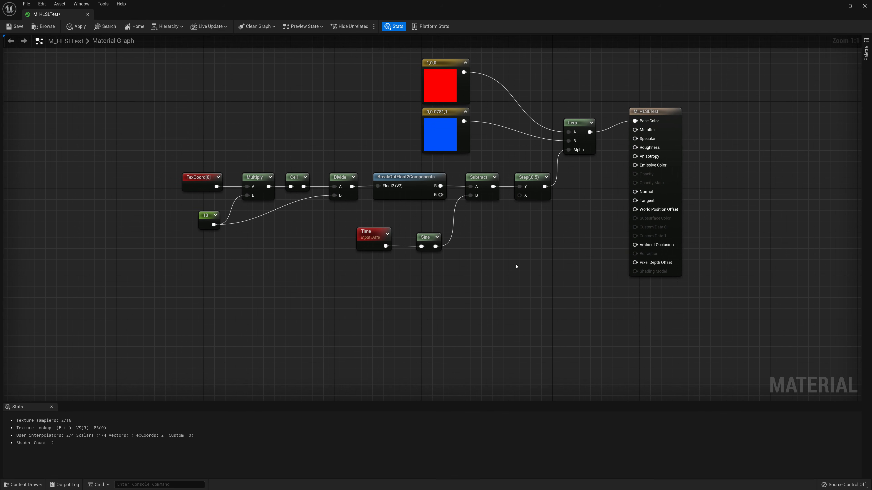
Select the whole TexCoord-to-Step node chain and shift it slightly left
{"action": "left_click_drag", "start_coordinate": [550, 175], "coordinate": [165, 261]}
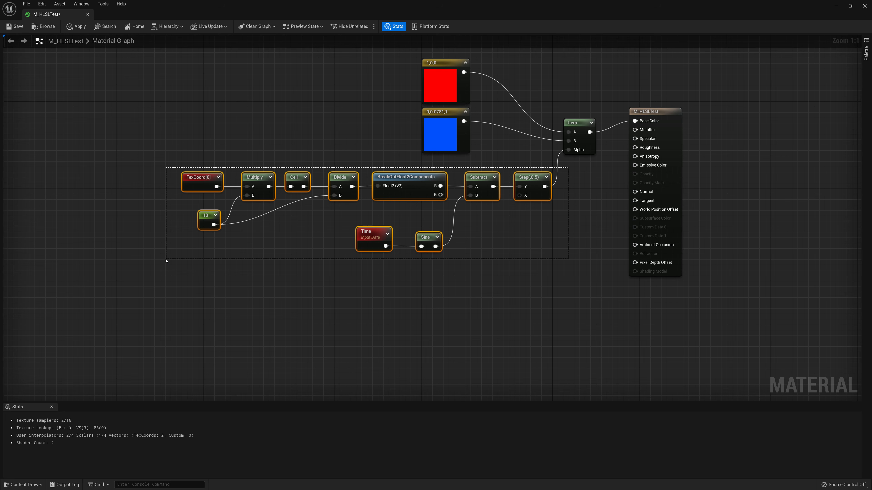
{"action": "left_click_drag", "start_coordinate": [166, 262], "coordinate": [166, 261]}
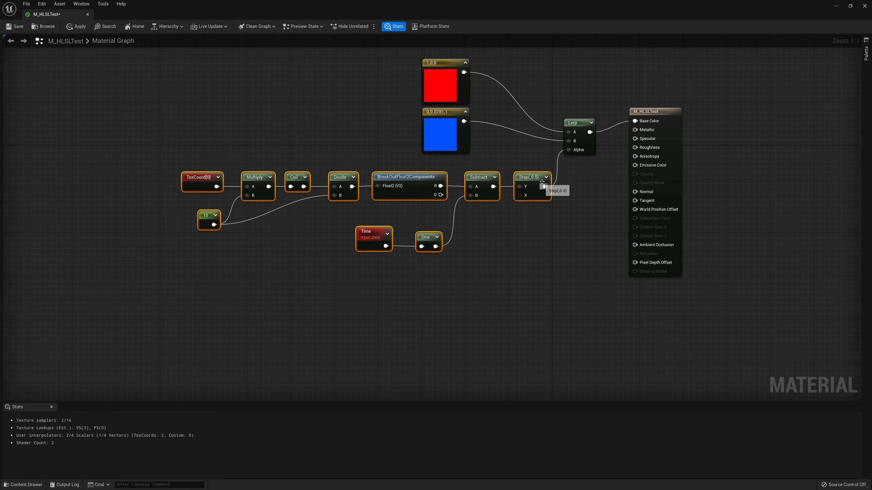
{"action": "left_click_drag", "start_coordinate": [540, 180], "coordinate": [524, 185]}
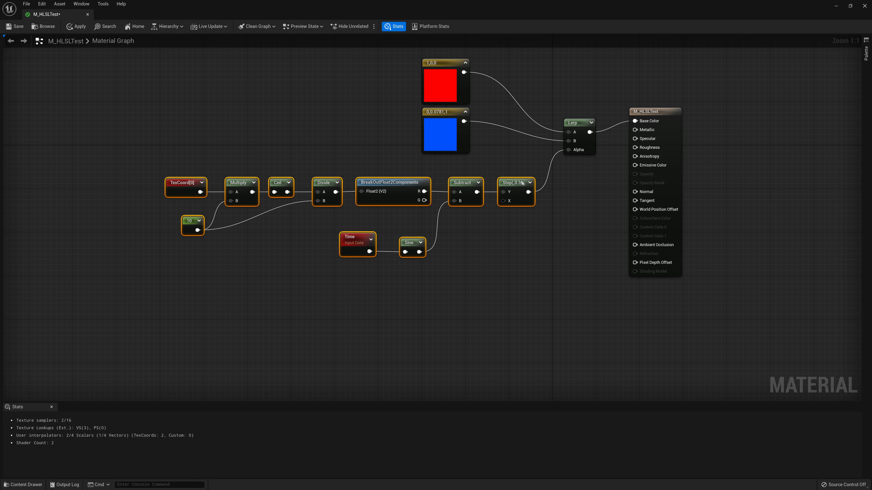
{"action": "mouse_move", "coordinate": [529, 166]}
{"action": "left_mouse_down"}
{"action": "mouse_move", "coordinate": [221, 164]}
{"action": "mouse_move", "coordinate": [204, 151]}
{"action": "mouse_move", "coordinate": [191, 167]}
{"action": "mouse_move", "coordinate": [198, 168]}
{"action": "left_mouse_up"}
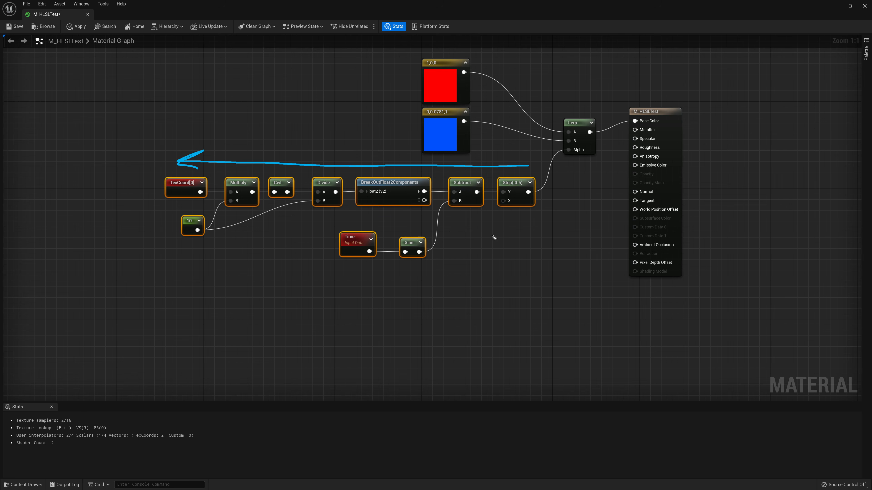
{"action": "left_click_drag", "start_coordinate": [495, 211], "coordinate": [535, 210]}
{"action": "mouse_move", "coordinate": [506, 192]}
{"action": "left_mouse_down"}
{"action": "mouse_move", "coordinate": [498, 190]}
{"action": "mouse_move", "coordinate": [506, 198]}
{"action": "mouse_move", "coordinate": [499, 188]}
{"action": "mouse_move", "coordinate": [509, 196]}
{"action": "mouse_move", "coordinate": [521, 185]}
{"action": "left_mouse_up"}
{"action": "mouse_move", "coordinate": [144, 301]}
{"action": "left_mouse_down"}
{"action": "mouse_move", "coordinate": [128, 313]}
{"action": "mouse_move", "coordinate": [132, 331]}
{"action": "left_mouse_up"}
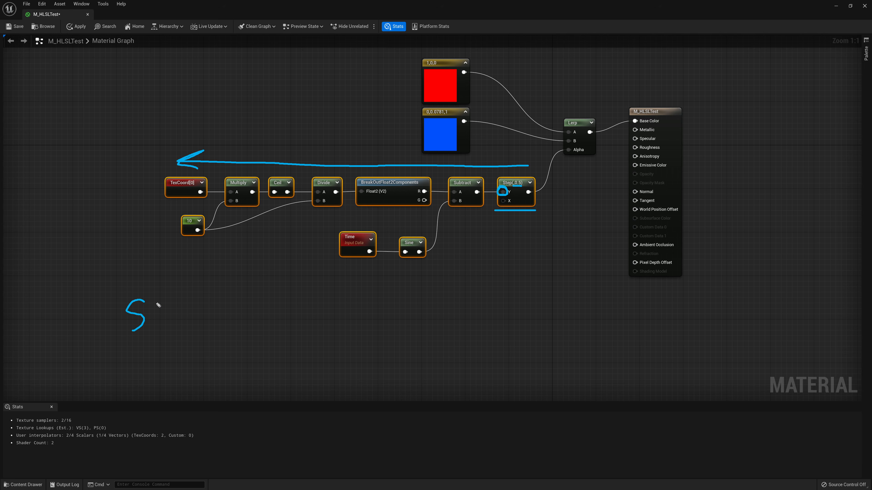
{"action": "left_click_drag", "start_coordinate": [157, 302], "coordinate": [158, 326]}
{"action": "mouse_move", "coordinate": [162, 313]}
{"action": "left_mouse_down"}
{"action": "mouse_move", "coordinate": [149, 315]}
{"action": "mouse_move", "coordinate": [170, 322]}
{"action": "mouse_move", "coordinate": [176, 344]}
{"action": "mouse_move", "coordinate": [187, 321]}
{"action": "mouse_move", "coordinate": [178, 325]}
{"action": "left_mouse_up"}
{"action": "left_click", "coordinate": [178, 320]}
{"action": "mouse_move", "coordinate": [214, 282]}
{"action": "left_mouse_down"}
{"action": "mouse_move", "coordinate": [198, 314]}
{"action": "mouse_move", "coordinate": [204, 332]}
{"action": "mouse_move", "coordinate": [228, 311]}
{"action": "mouse_move", "coordinate": [234, 318]}
{"action": "left_mouse_up"}
{"action": "left_click_drag", "start_coordinate": [242, 309], "coordinate": [211, 335]}
{"action": "left_click_drag", "start_coordinate": [275, 313], "coordinate": [266, 322]}
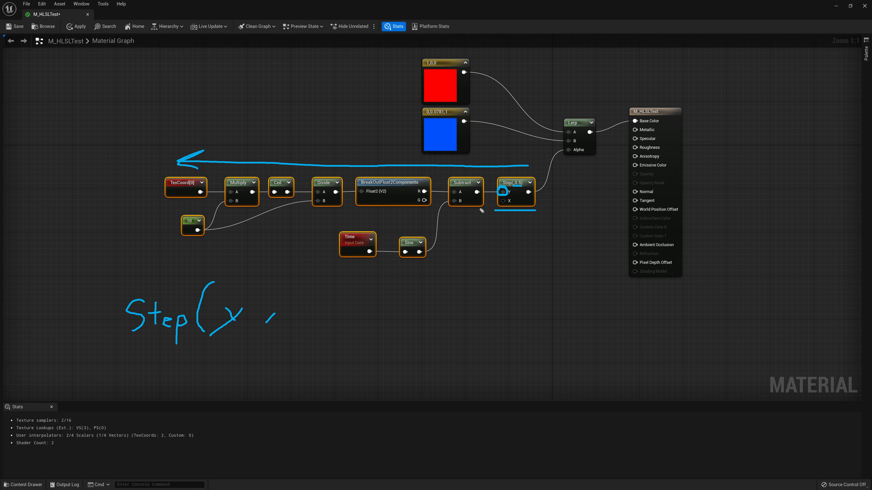
{"action": "mouse_move", "coordinate": [297, 294]}
{"action": "left_mouse_down"}
{"action": "mouse_move", "coordinate": [316, 293]}
{"action": "mouse_move", "coordinate": [317, 314]}
{"action": "left_mouse_up"}
{"action": "left_click", "coordinate": [308, 307]}
{"action": "left_click_drag", "start_coordinate": [327, 276], "coordinate": [327, 327]}
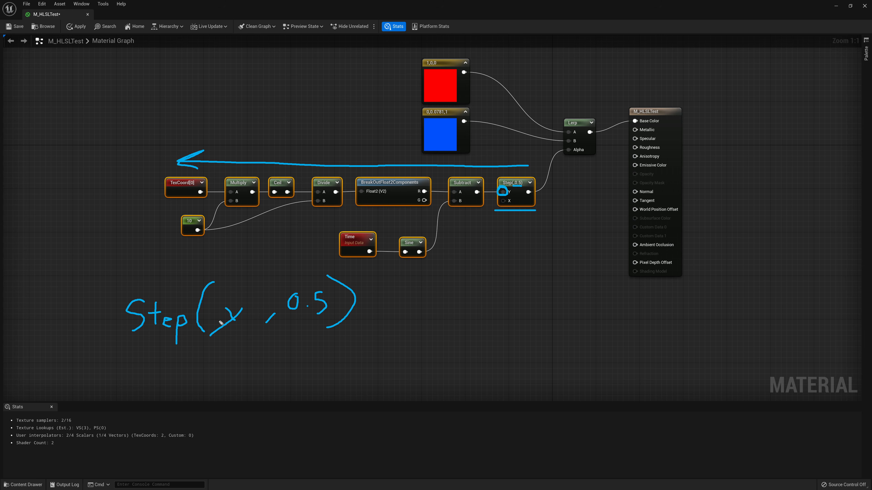
{"action": "left_click_drag", "start_coordinate": [126, 345], "coordinate": [337, 352]}
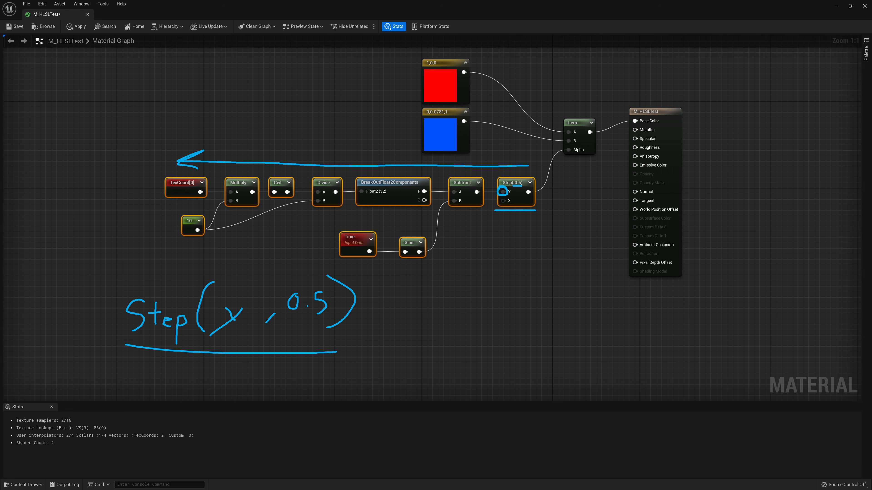
{"action": "key", "text": "Escape"}
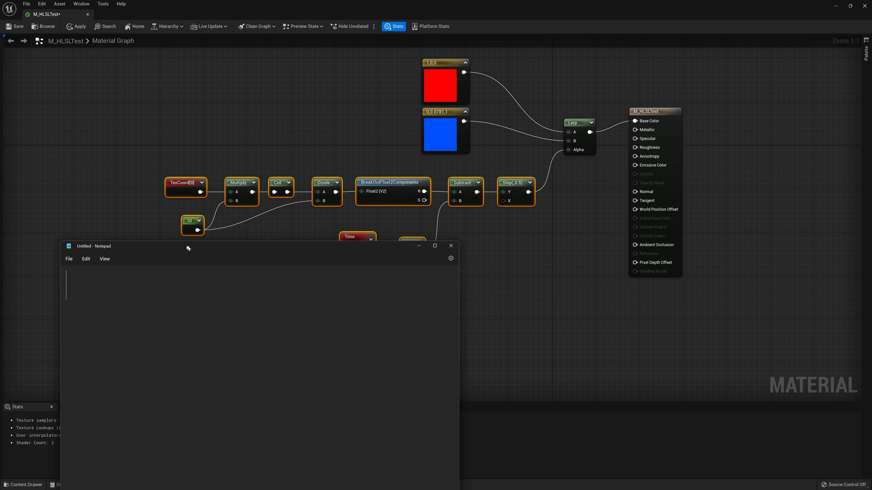
Switch to Notepad, enlarge its window, and write the expression Step( y, 0.5)
{"action": "left_click_drag", "start_coordinate": [142, 257], "coordinate": [99, 302]}
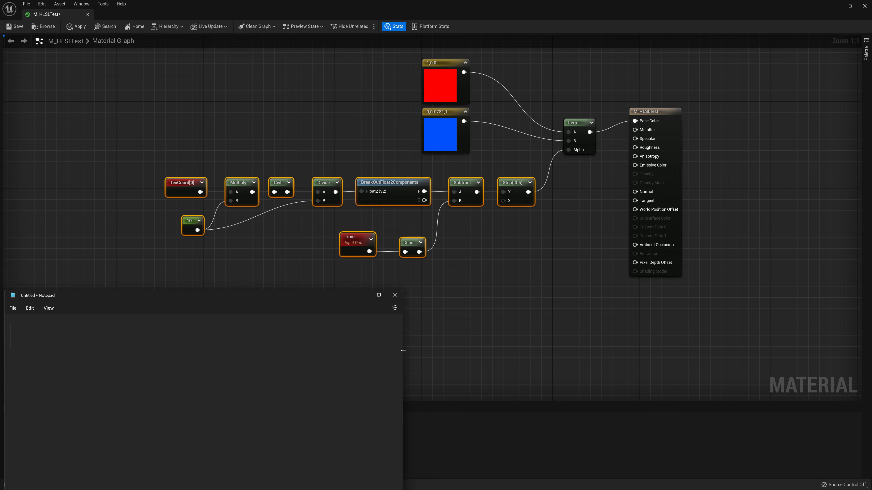
{"action": "left_click_drag", "start_coordinate": [403, 352], "coordinate": [860, 352]}
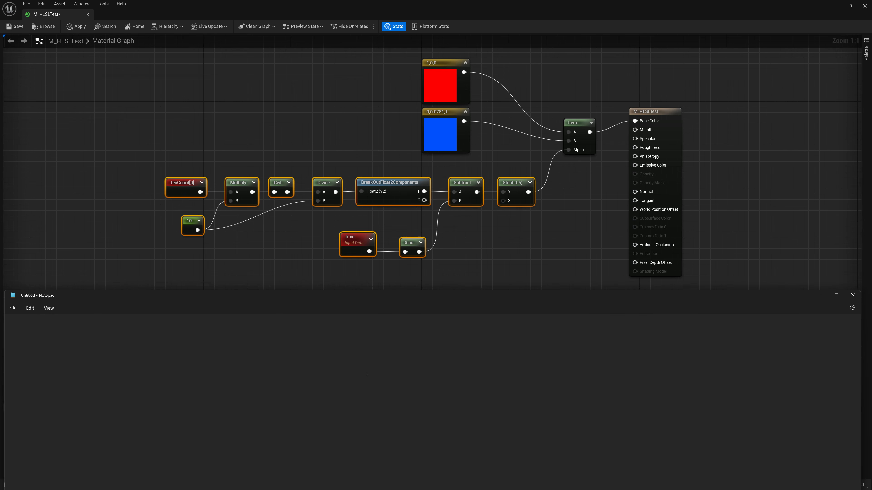
{"action": "type", "text": "Step"}
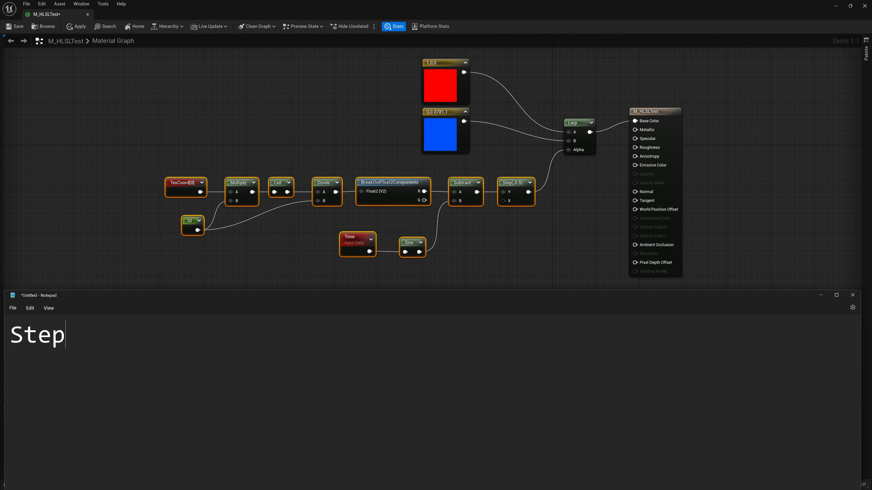
{"action": "type", "text": "("}
{"action": "type", "text": " y, "}
{"action": "type", "text": "(0.5"}
{"action": "key", "text": "BackSpace"}
{"action": "key", "text": "BackSpace"}
{"action": "key", "text": "BackSpace"}
{"action": "key", "text": "BackSpace"}
{"action": "type", "text": "0.5)"}
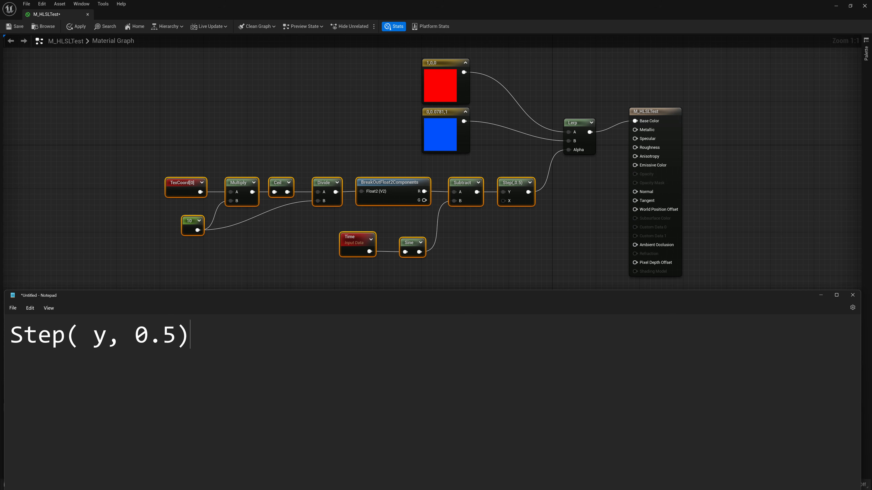
Replace y in the expression with A - B
{"action": "left_click_drag", "start_coordinate": [540, 168], "coordinate": [492, 219]}
{"action": "left_click_drag", "start_coordinate": [508, 178], "coordinate": [534, 202]}
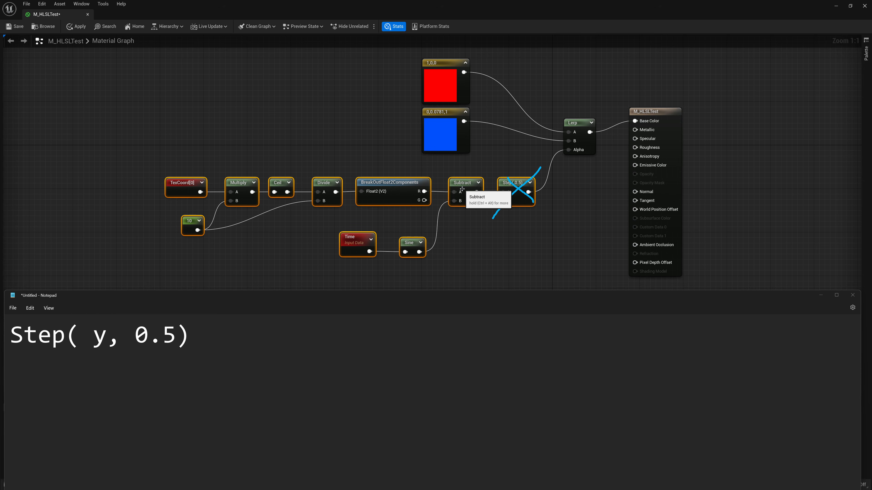
{"action": "left_click", "coordinate": [112, 336]}
{"action": "key", "text": "BackSpace"}
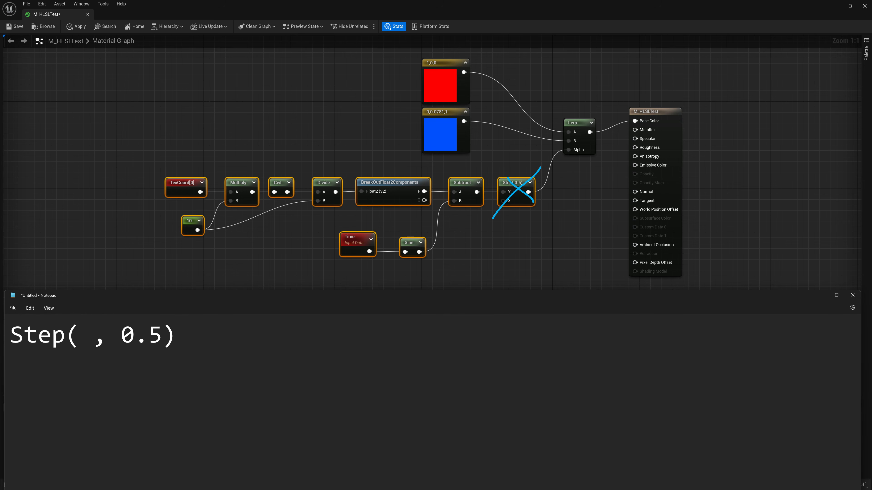
{"action": "type", "text": "A - B"}
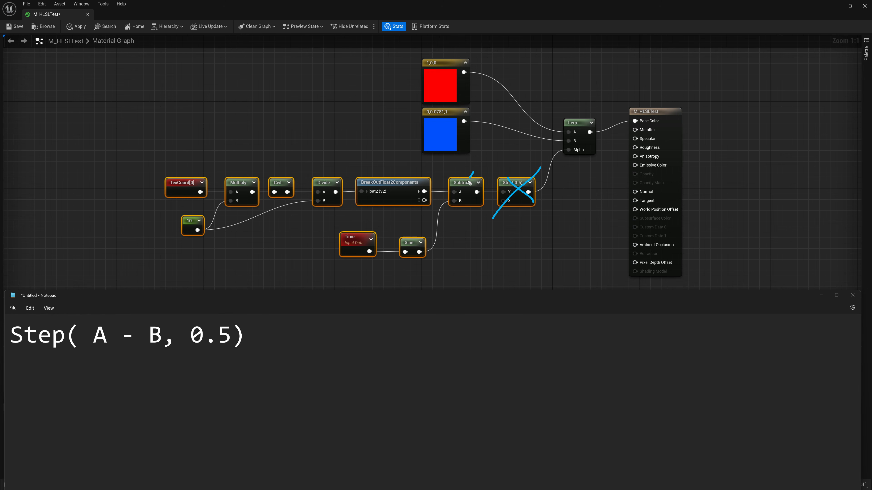
Replace B in the expression with sin(t)
{"action": "mouse_move", "coordinate": [469, 182]}
{"action": "left_mouse_down"}
{"action": "mouse_move", "coordinate": [443, 207]}
{"action": "mouse_move", "coordinate": [487, 204]}
{"action": "left_mouse_up"}
{"action": "left_click_drag", "start_coordinate": [456, 202], "coordinate": [428, 248]}
{"action": "left_click_drag", "start_coordinate": [165, 336], "coordinate": [151, 336]}
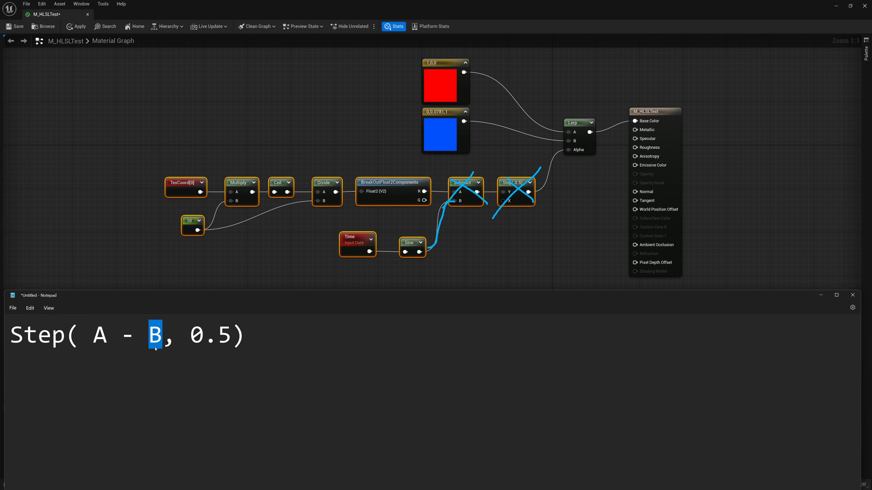
{"action": "type", "text": "sin"}
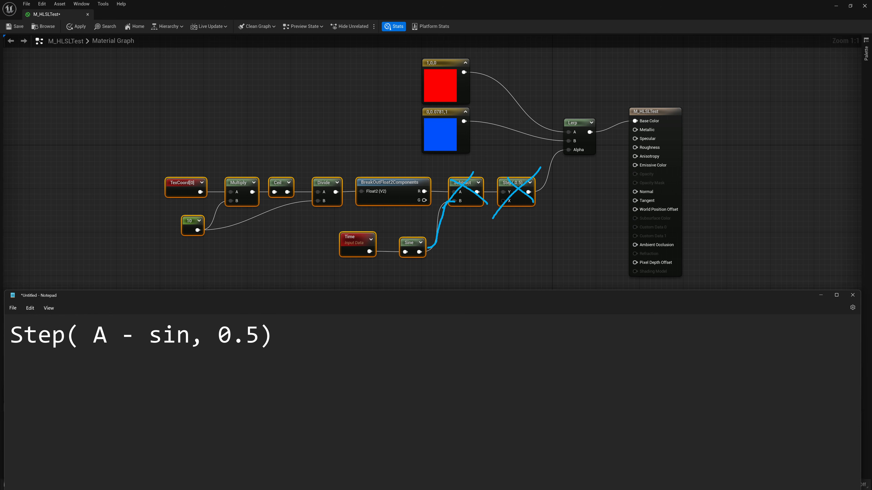
{"action": "type", "text": "(t)"}
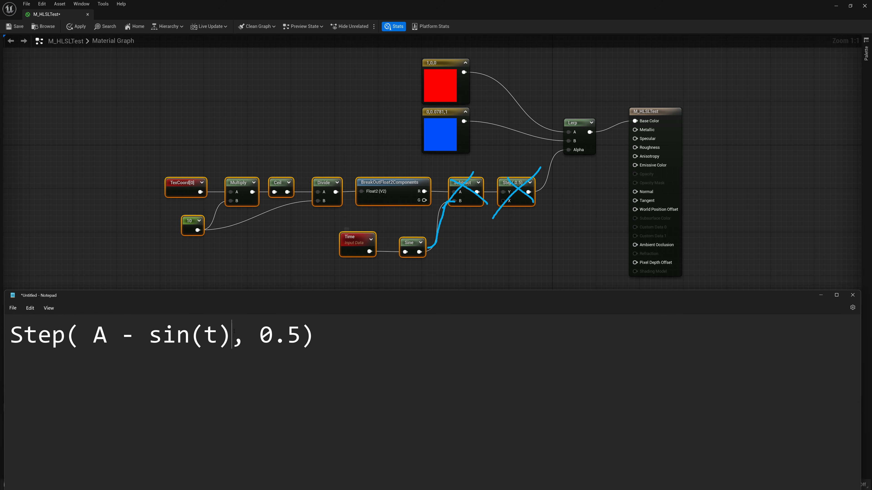
Wrap sin(t) in parentheses so the expression reads Step( A - (sin(t)), 0.5)
{"action": "double_click", "coordinate": [209, 339]}
{"action": "left_click", "coordinate": [151, 333]}
{"action": "type", "text": "("}
{"action": "key", "text": "Right"}
{"action": "key", "text": "Right"}
{"action": "key", "text": "Right"}
{"action": "key", "text": "Right"}
{"action": "key", "text": "Right"}
{"action": "key", "text": "Right"}
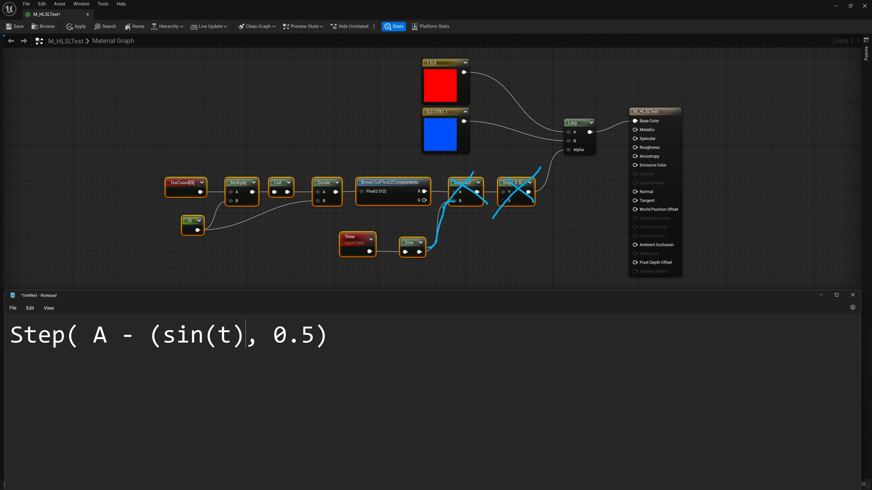
{"action": "type", "text": ")"}
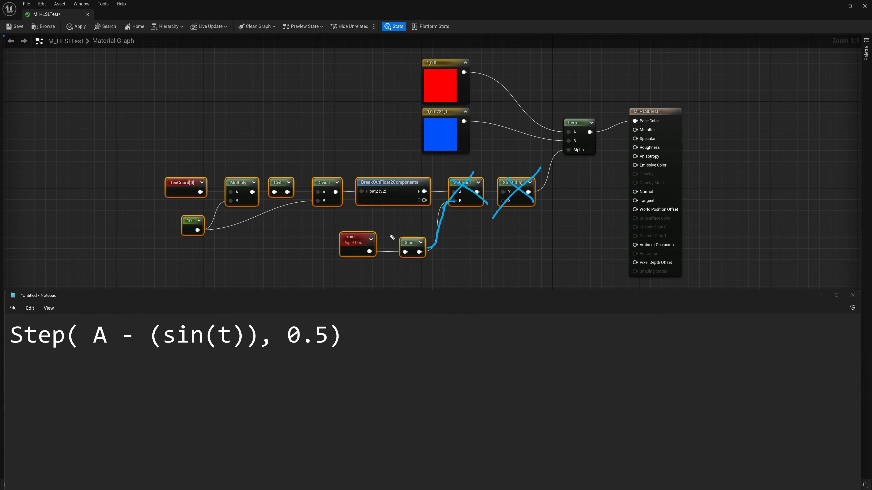
{"action": "mouse_move", "coordinate": [424, 233]}
{"action": "left_mouse_down"}
{"action": "mouse_move", "coordinate": [403, 254]}
{"action": "mouse_move", "coordinate": [427, 256]}
{"action": "left_mouse_up"}
{"action": "left_click_drag", "start_coordinate": [366, 234], "coordinate": [335, 258]}
{"action": "left_click_drag", "start_coordinate": [338, 235], "coordinate": [383, 265]}
{"action": "mouse_move", "coordinate": [105, 315]}
{"action": "left_mouse_down"}
{"action": "mouse_move", "coordinate": [102, 350]}
{"action": "mouse_move", "coordinate": [101, 323]}
{"action": "left_mouse_up"}
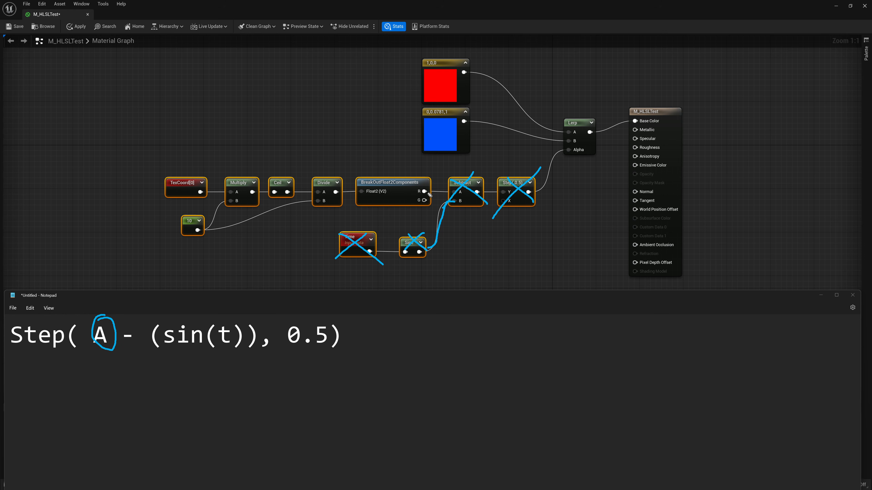
{"action": "left_click_drag", "start_coordinate": [456, 191], "coordinate": [416, 191]}
{"action": "mouse_move", "coordinate": [420, 179]}
{"action": "left_mouse_down"}
{"action": "mouse_move", "coordinate": [385, 206]}
{"action": "mouse_move", "coordinate": [425, 205]}
{"action": "left_mouse_up"}
{"action": "mouse_move", "coordinate": [311, 173]}
{"action": "left_mouse_down"}
{"action": "mouse_move", "coordinate": [304, 187]}
{"action": "mouse_move", "coordinate": [350, 208]}
{"action": "mouse_move", "coordinate": [310, 178]}
{"action": "left_mouse_up"}
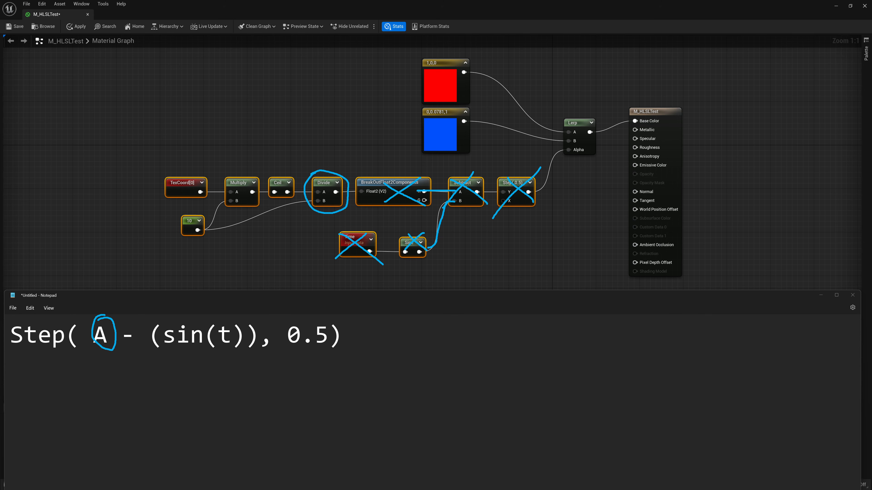
{"action": "key", "text": "Escape"}
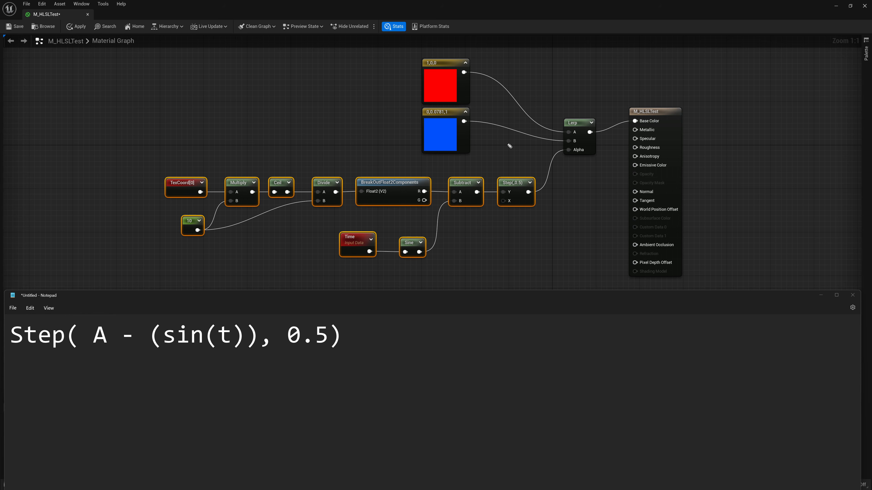
{"action": "left_click_drag", "start_coordinate": [532, 145], "coordinate": [391, 240]}
{"action": "mouse_move", "coordinate": [381, 165]}
{"action": "left_mouse_down"}
{"action": "mouse_move", "coordinate": [414, 189]}
{"action": "mouse_move", "coordinate": [556, 251]}
{"action": "left_mouse_up"}
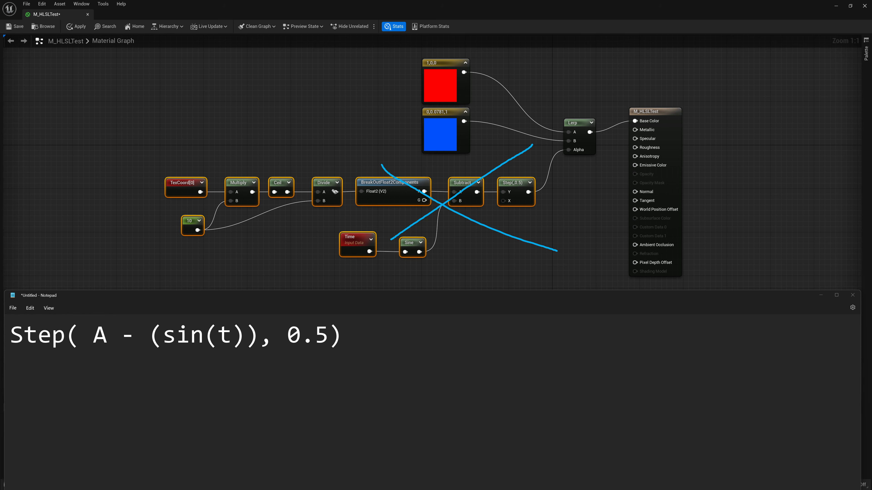
{"action": "mouse_move", "coordinate": [343, 214]}
{"action": "left_mouse_down"}
{"action": "mouse_move", "coordinate": [306, 207]}
{"action": "mouse_move", "coordinate": [323, 166]}
{"action": "mouse_move", "coordinate": [352, 206]}
{"action": "mouse_move", "coordinate": [343, 215]}
{"action": "left_mouse_up"}
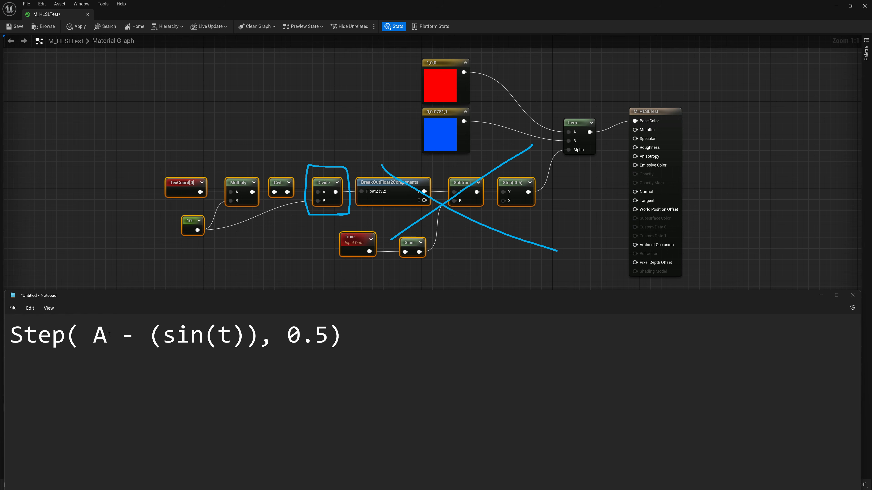
Replace A in the Notepad expression with Ceil / 10
{"action": "double_click", "coordinate": [100, 337]}
{"action": "type", "text": "Ceil"}
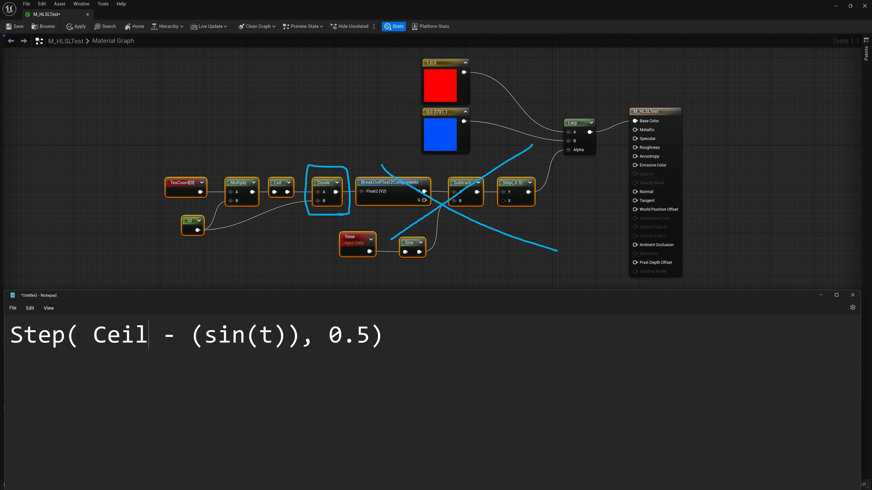
{"action": "type", "text": " / "}
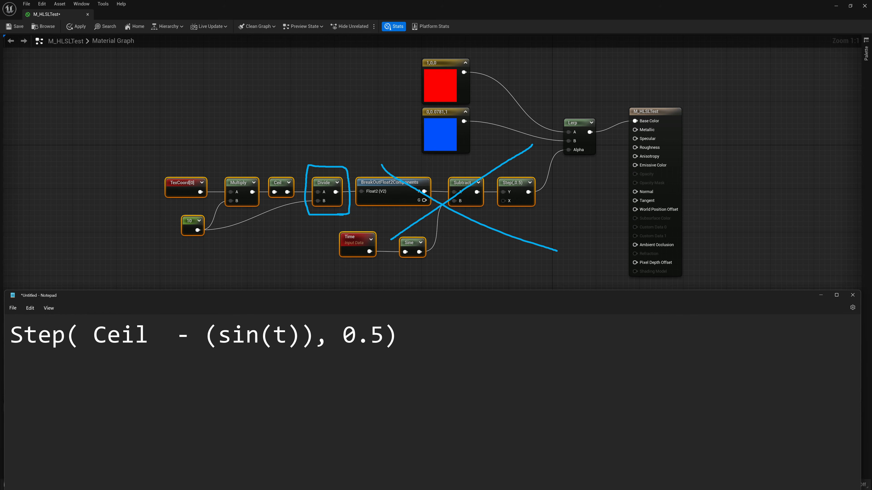
{"action": "type", "text": "10"}
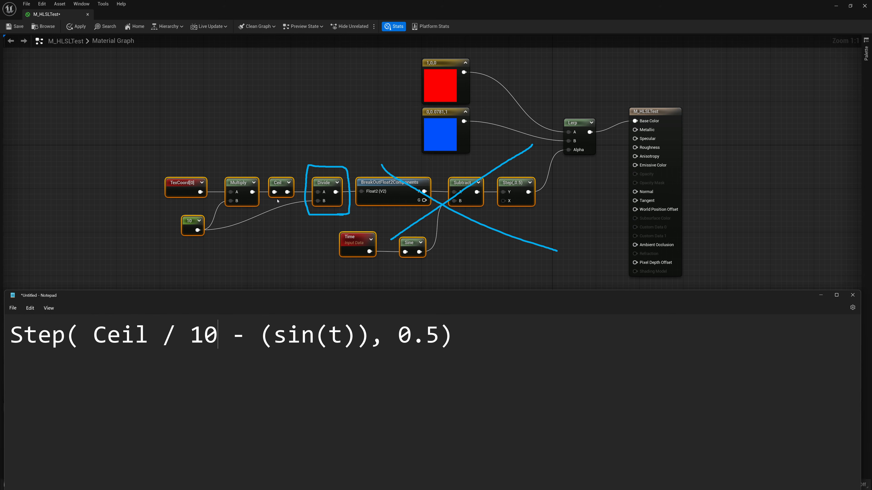
{"action": "mouse_move", "coordinate": [203, 217]}
{"action": "left_mouse_down"}
{"action": "mouse_move", "coordinate": [178, 237]}
{"action": "mouse_move", "coordinate": [315, 201]}
{"action": "left_mouse_up"}
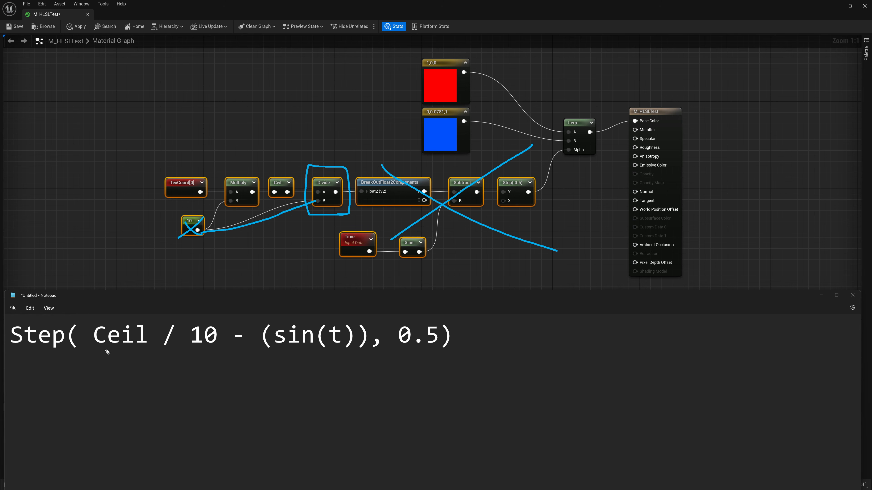
{"action": "left_click_drag", "start_coordinate": [102, 351], "coordinate": [139, 349]}
{"action": "left_click_drag", "start_coordinate": [270, 196], "coordinate": [295, 199]}
{"action": "mouse_move", "coordinate": [181, 174]}
{"action": "left_mouse_down"}
{"action": "mouse_move", "coordinate": [215, 198]}
{"action": "mouse_move", "coordinate": [173, 178]}
{"action": "left_mouse_up"}
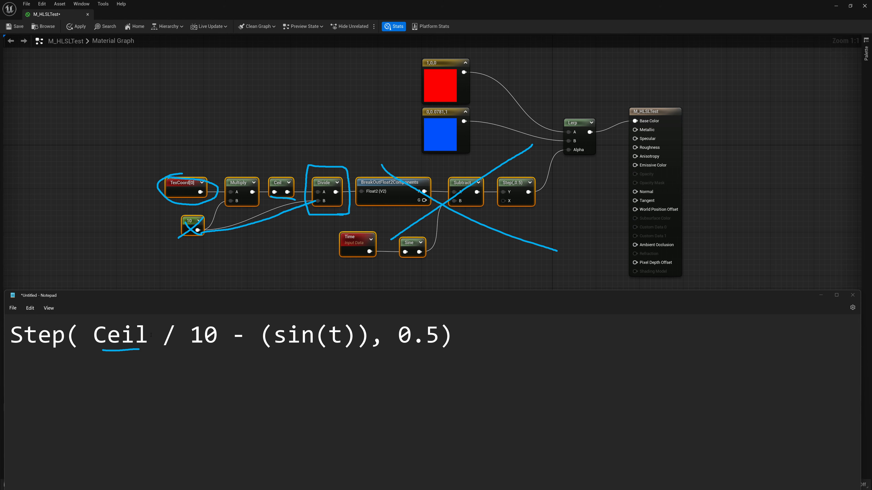
Replace Ceil in the expression with ceil(uv * 10)
{"action": "left_click_drag", "start_coordinate": [151, 335], "coordinate": [96, 334]}
{"action": "type", "text": "ceil("}
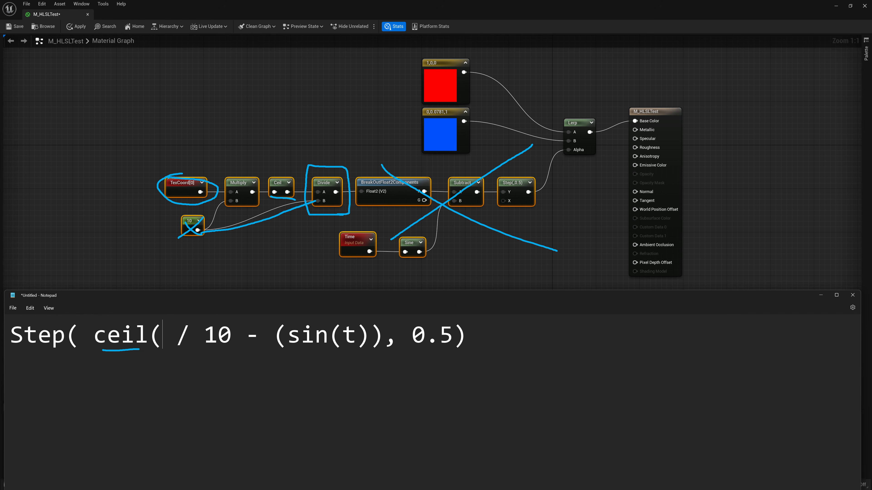
{"action": "type", "text": "uv"}
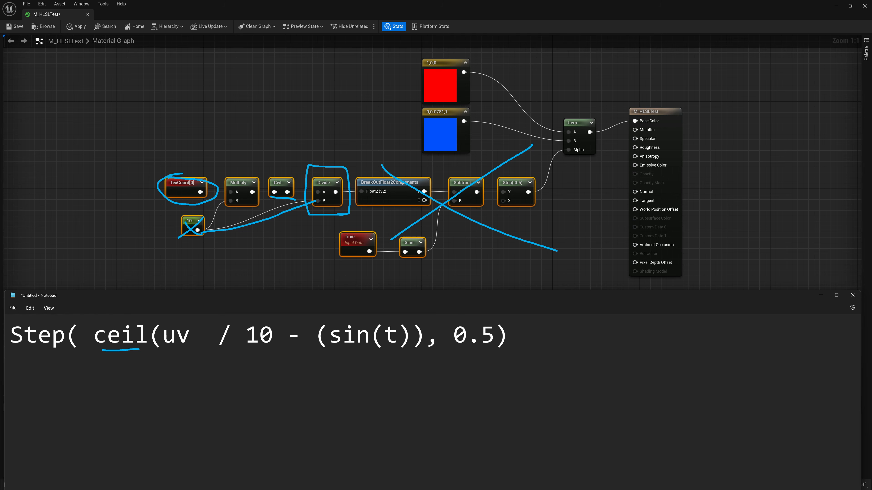
{"action": "type", "text": " * "}
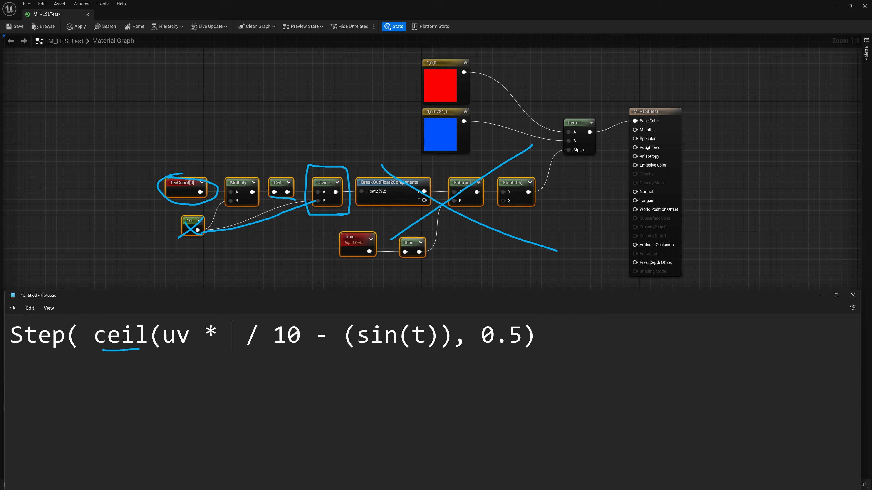
{"action": "type", "text": "10)"}
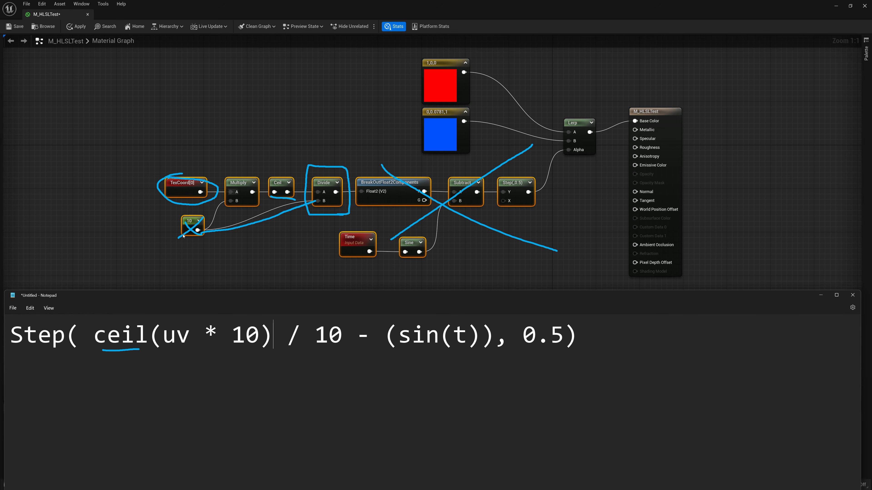
Highlight the uv, the 10 and the whole ceil(uv * 10) term in the expression
{"action": "double_click", "coordinate": [165, 336]}
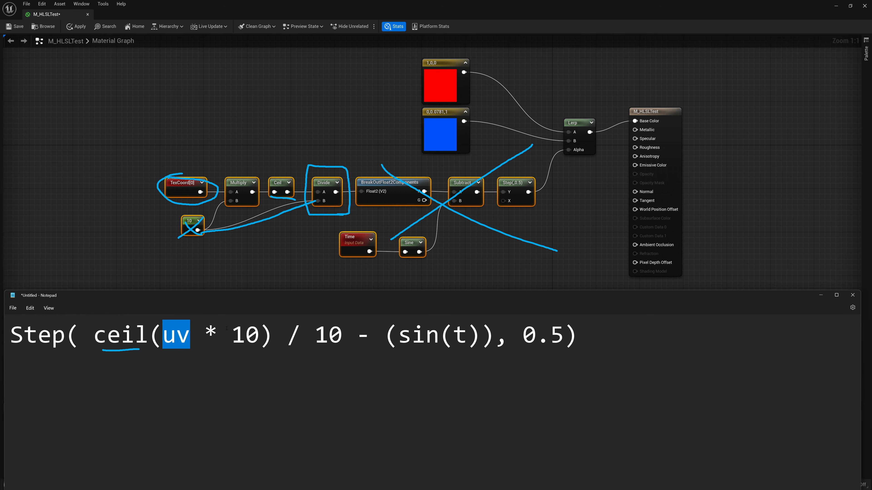
{"action": "double_click", "coordinate": [212, 332]}
{"action": "left_click_drag", "start_coordinate": [255, 335], "coordinate": [246, 336]}
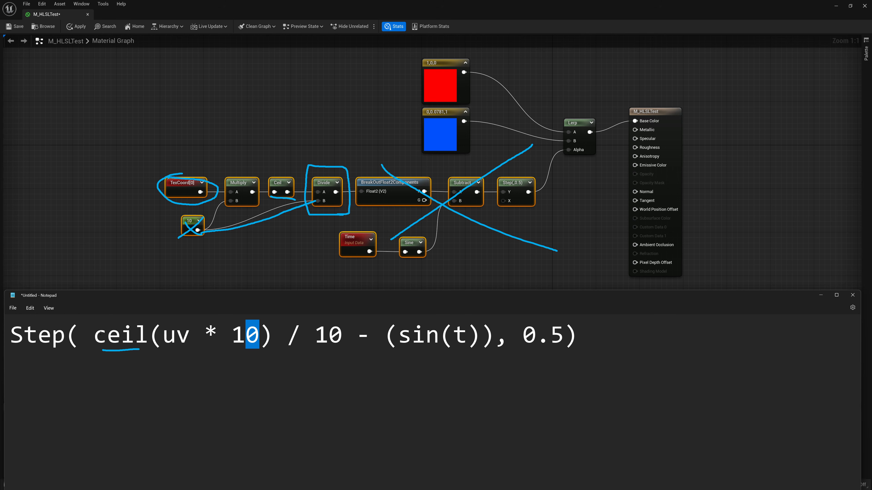
{"action": "left_click_drag", "start_coordinate": [93, 335], "coordinate": [272, 333]}
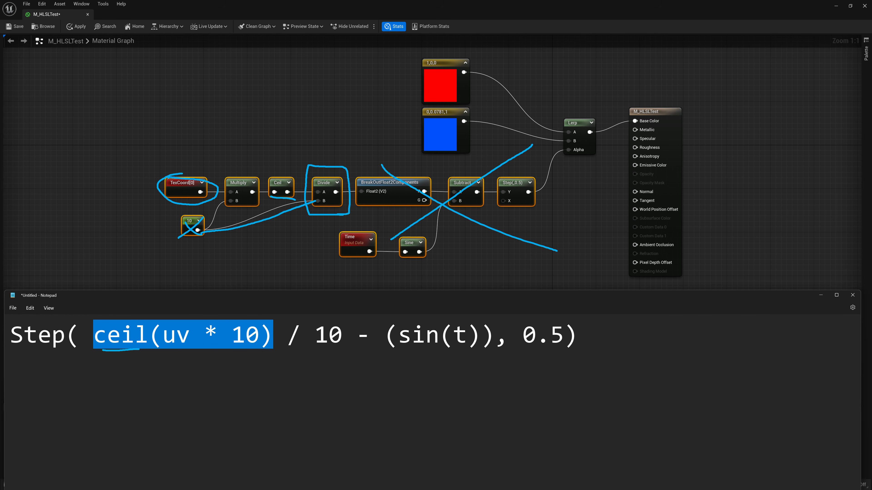
{"action": "key", "text": "Escape"}
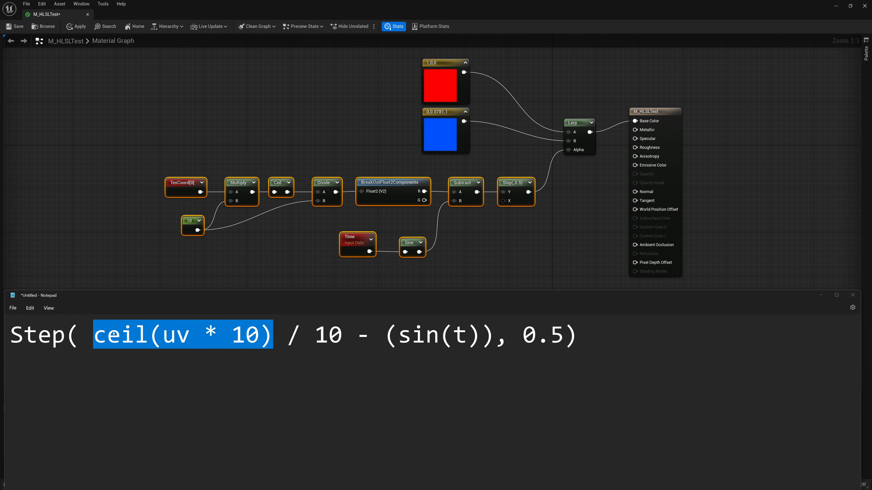
Remove the space after Step( and wrap ceil(uv * 10) / 10 in its own parentheses
{"action": "left_click", "coordinate": [112, 337]}
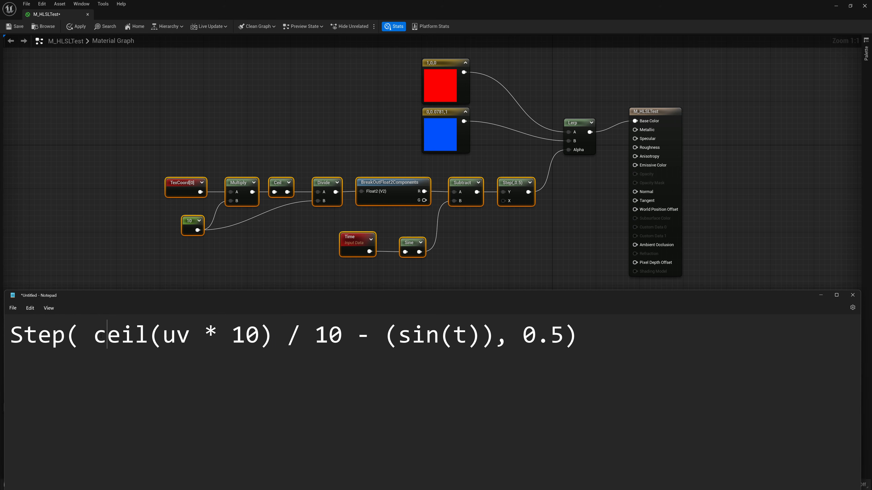
{"action": "key", "text": "Left"}
{"action": "key", "text": "BackSpace"}
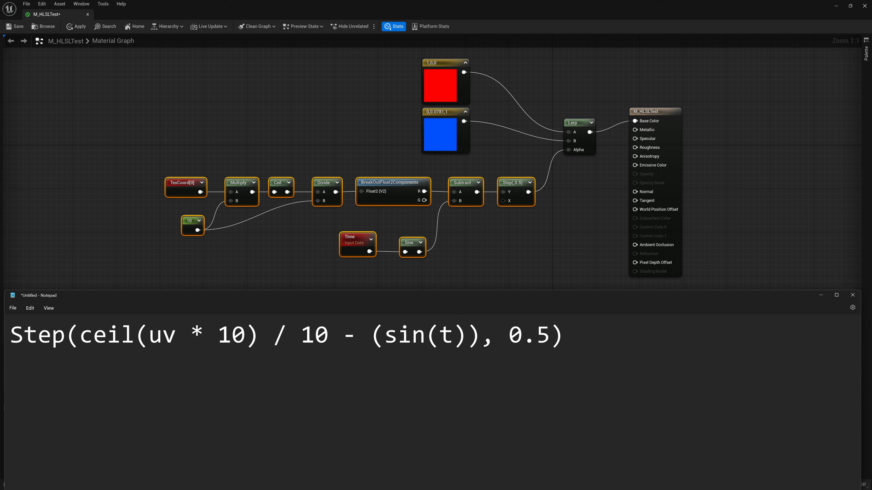
{"action": "type", "text": "("}
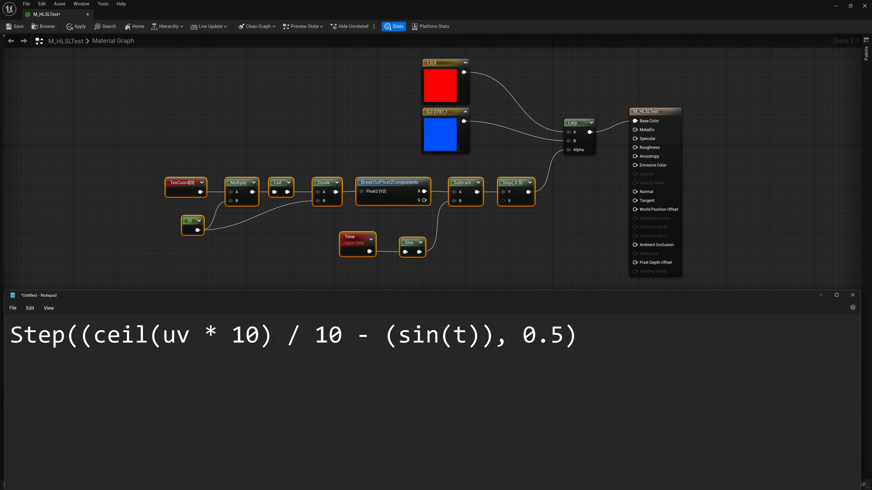
{"action": "left_click", "coordinate": [273, 344]}
{"action": "type", "text": ")"}
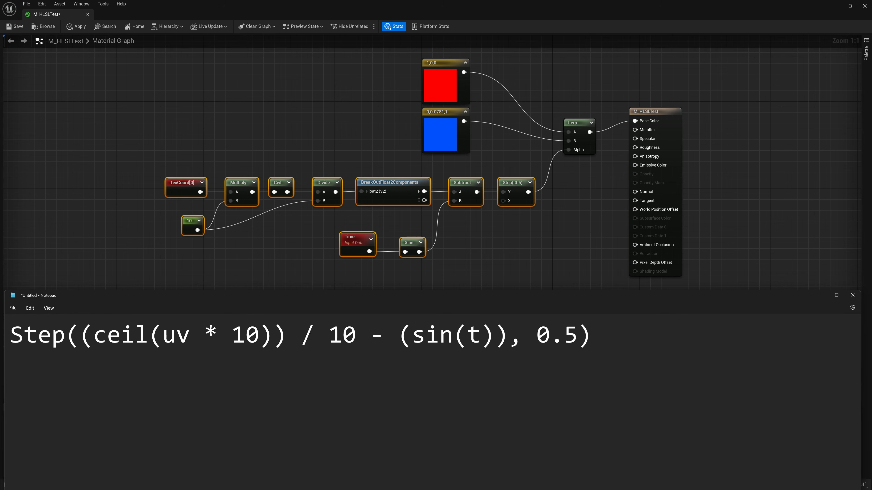
{"action": "key", "text": "BackSpace"}
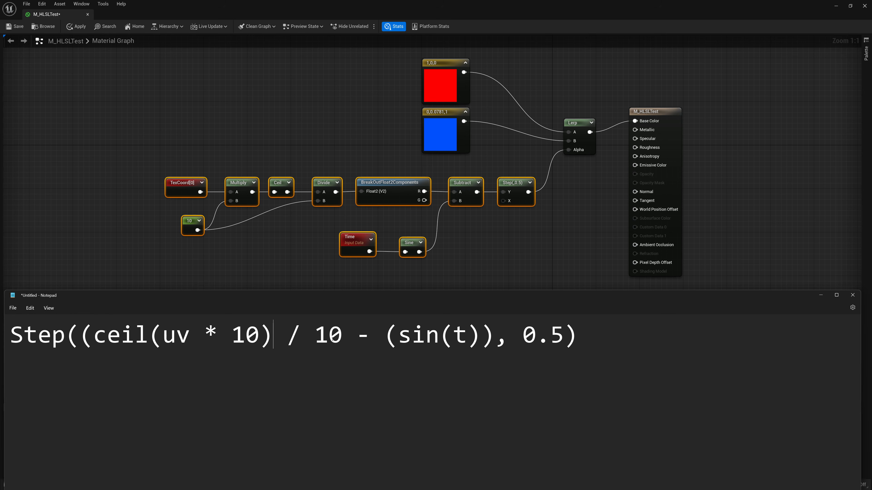
{"action": "left_click", "coordinate": [342, 335]}
{"action": "type", "text": ")"}
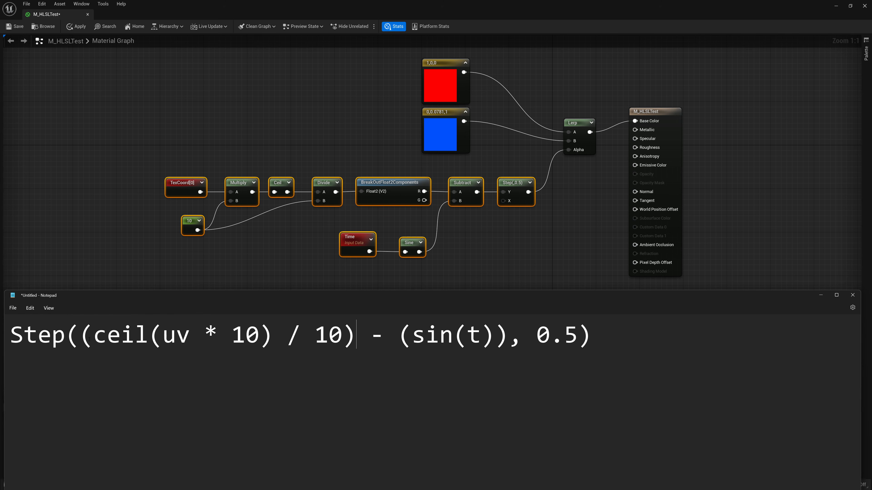
Check the matching pairs of parentheses throughout the expression
{"action": "mouse_move", "coordinate": [79, 333]}
{"action": "left_mouse_down"}
{"action": "mouse_move", "coordinate": [68, 333]}
{"action": "mouse_move", "coordinate": [83, 335]}
{"action": "left_mouse_up"}
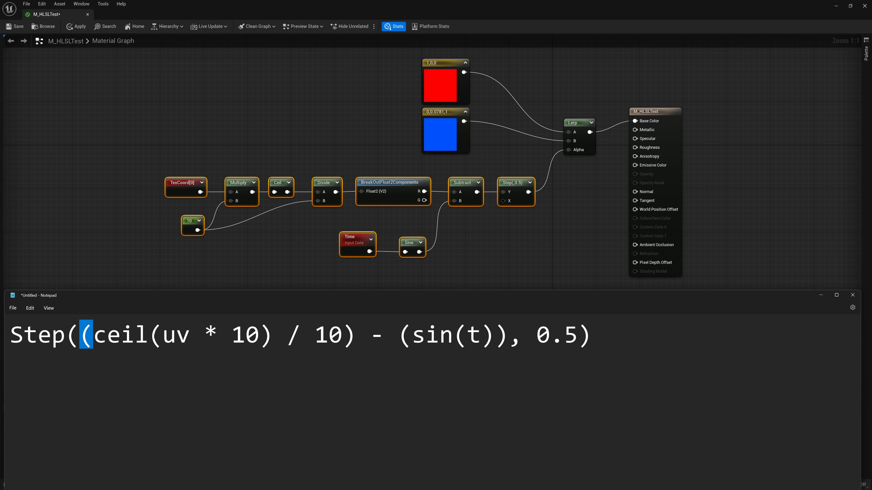
{"action": "left_click_drag", "start_coordinate": [163, 335], "coordinate": [150, 340]}
{"action": "left_click_drag", "start_coordinate": [274, 335], "coordinate": [261, 334]}
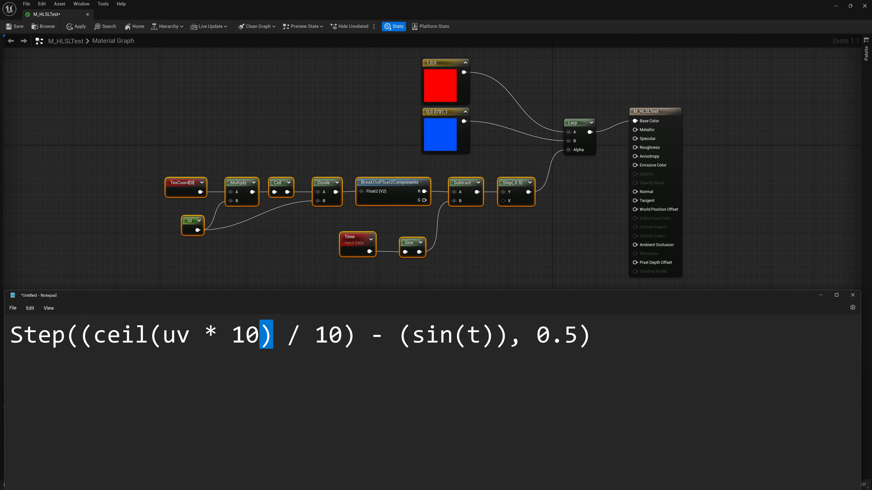
{"action": "left_click_drag", "start_coordinate": [361, 337], "coordinate": [348, 336]}
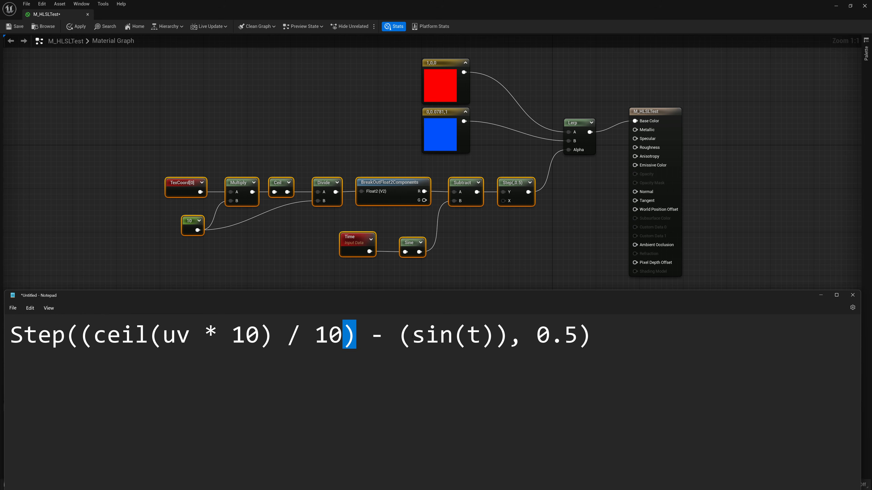
{"action": "left_click_drag", "start_coordinate": [413, 336], "coordinate": [399, 336]}
{"action": "left_click_drag", "start_coordinate": [510, 335], "coordinate": [496, 335]}
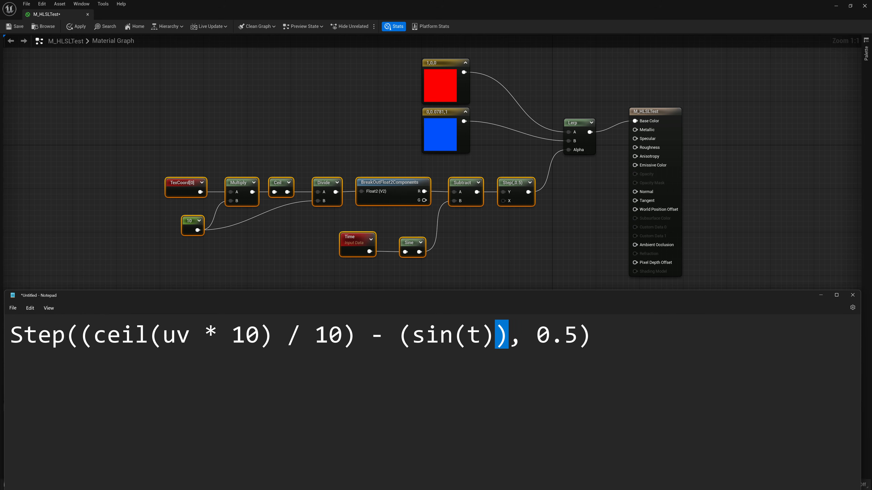
{"action": "left_click_drag", "start_coordinate": [94, 336], "coordinate": [70, 340]}
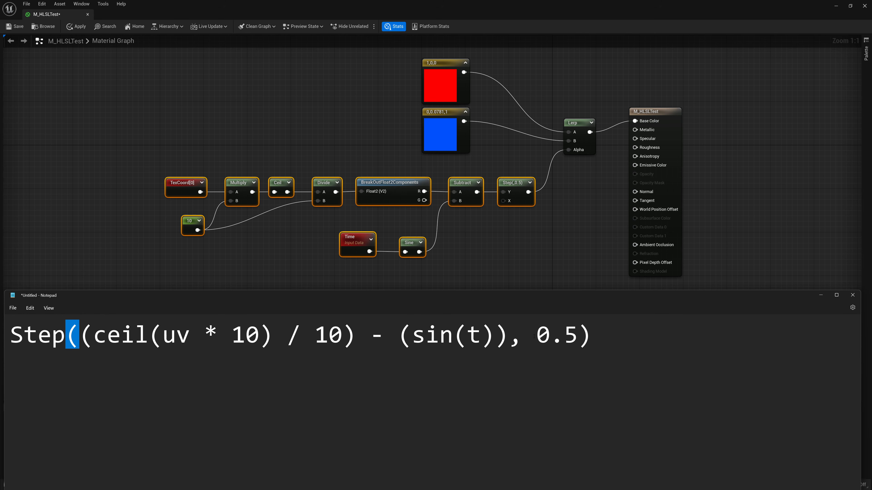
{"action": "left_click_drag", "start_coordinate": [601, 336], "coordinate": [582, 337]}
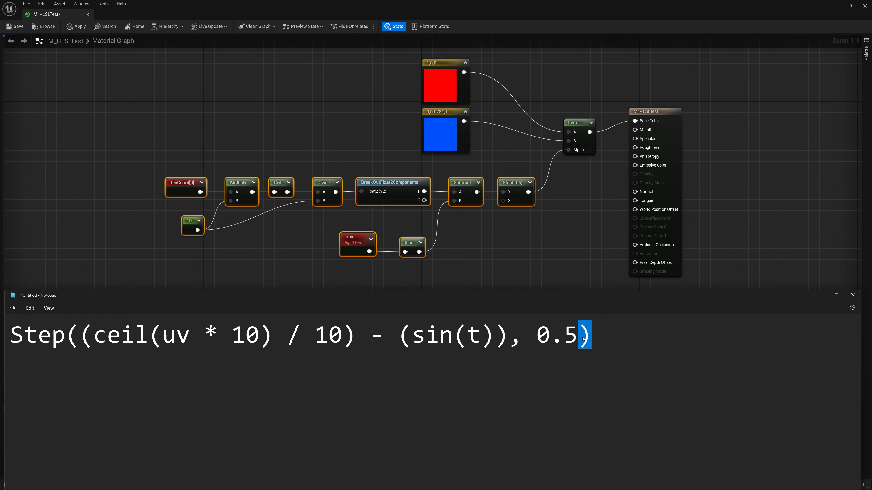
Lowercase Step to step and remove the spaces around the * and before the / in the expression
{"action": "left_click_drag", "start_coordinate": [24, 336], "coordinate": [16, 335]}
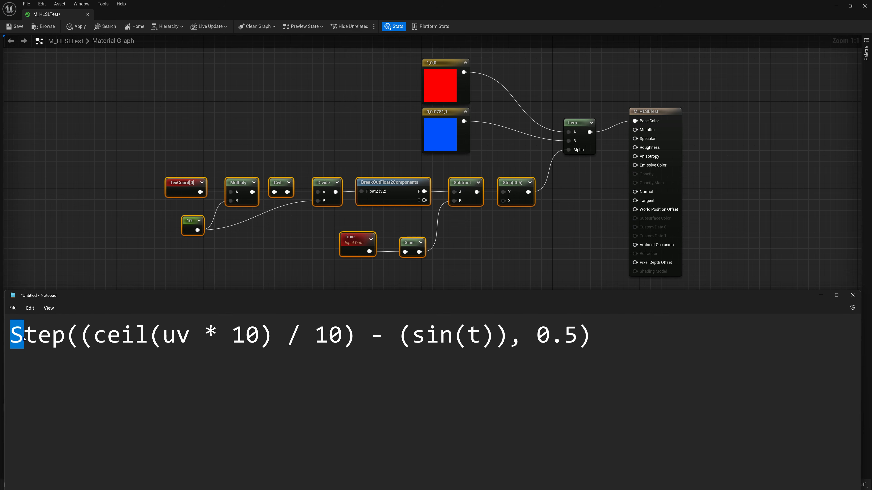
{"action": "type", "text": "s"}
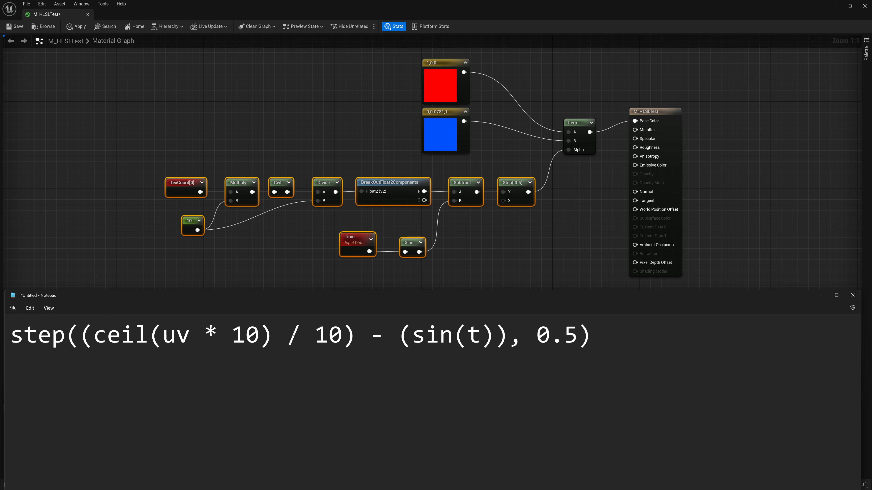
{"action": "left_click", "coordinate": [294, 333]}
{"action": "key", "text": "BackSpace"}
{"action": "key", "text": "Left"}
{"action": "key", "text": "Left"}
{"action": "key", "text": "Left"}
{"action": "key", "text": "BackSpace"}
{"action": "key", "text": "Left"}
{"action": "key", "text": "BackSpace"}
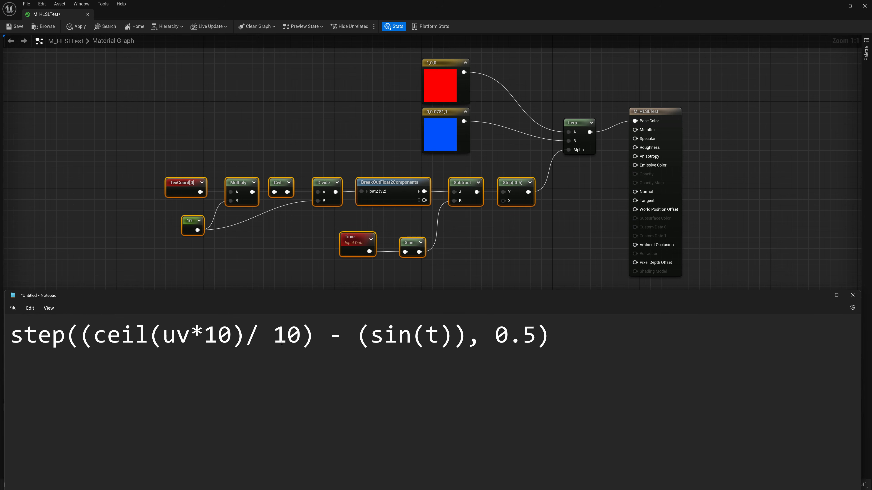
Remove the spaces around the minus sign and delete the comma before 0.5
{"action": "left_click", "coordinate": [329, 335]}
{"action": "key", "text": "BackSpace"}
{"action": "key", "text": "Right"}
{"action": "key", "text": "Right"}
{"action": "key", "text": "BackSpace"}
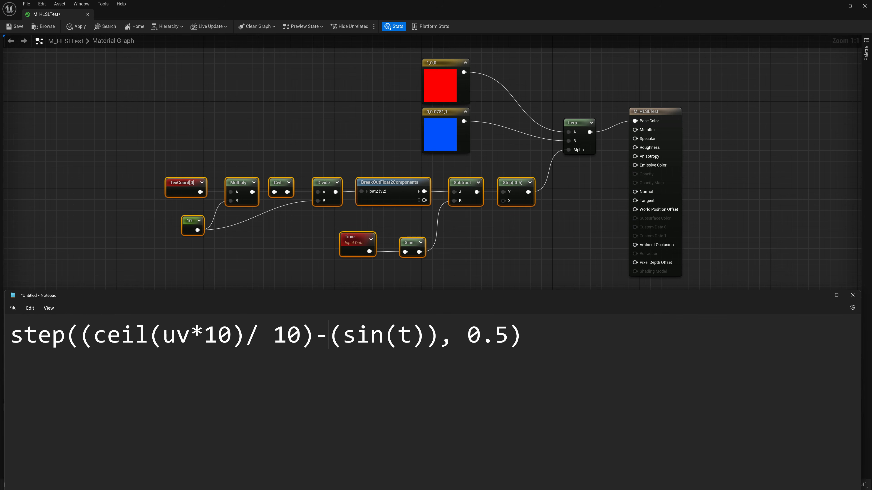
{"action": "left_click", "coordinate": [454, 335]}
{"action": "key", "text": "BackSpace"}
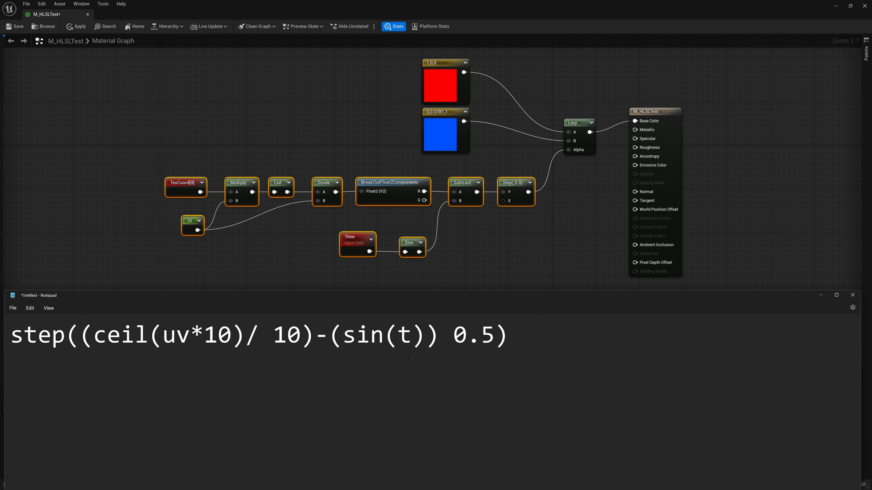
Insert a comma between (sin(t)) and 0.5 in the expression
{"action": "key", "text": "Delete"}
{"action": "type", "text": ","}
{"action": "left_click_drag", "start_coordinate": [508, 335], "coordinate": [30, 346]}
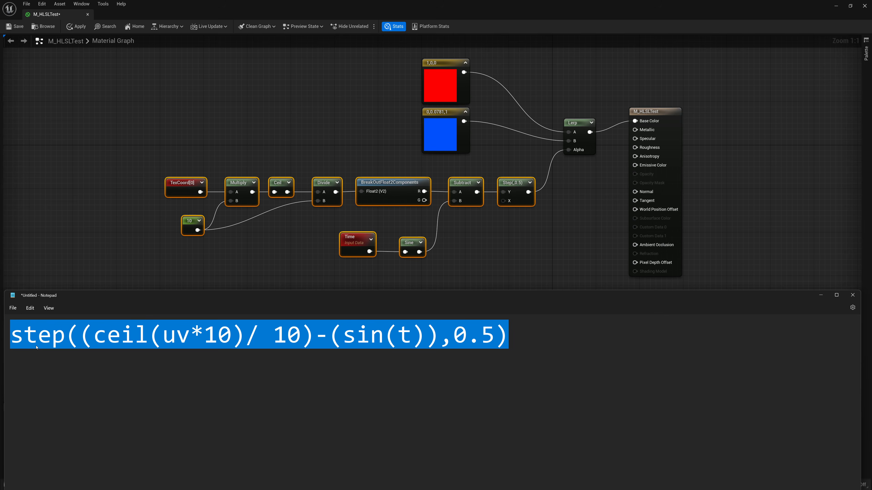
{"action": "key", "text": "Left"}
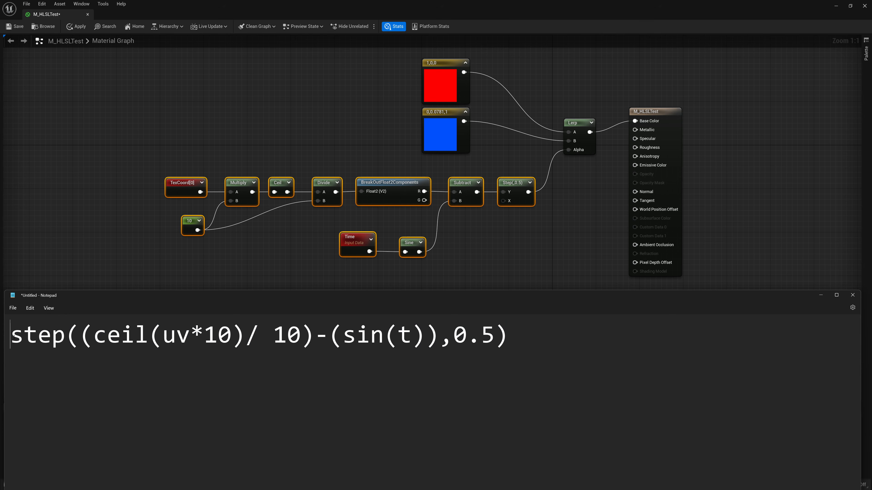
Wrap the whole expression in return( and a closing parenthesis
{"action": "type", "text": "retur"}
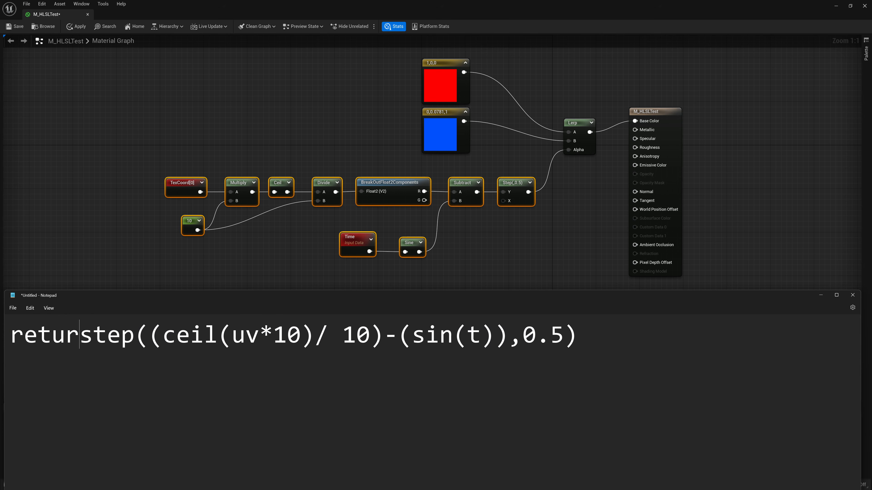
{"action": "type", "text": "n("}
{"action": "left_click", "coordinate": [606, 335]}
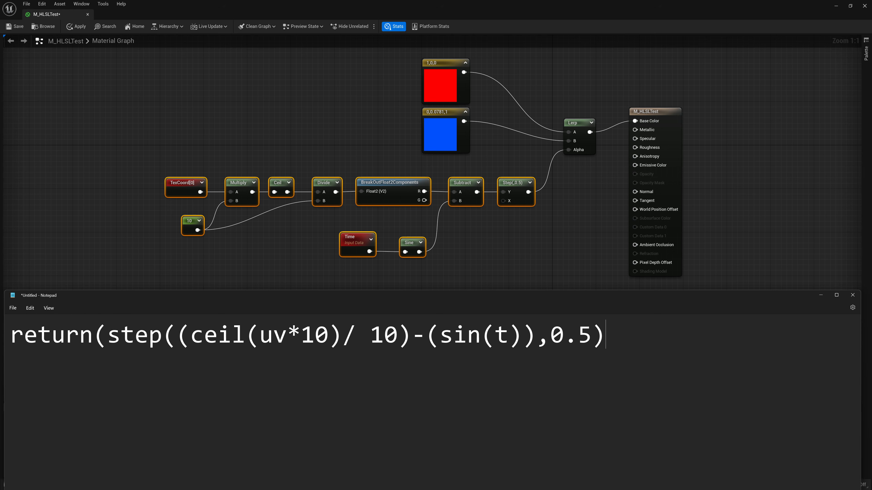
{"action": "type", "text": ")"}
End the line with a semicolon and select the whole expression to copy it
{"action": "left_click_drag", "start_coordinate": [10, 335], "coordinate": [110, 339]}
{"action": "left_click_drag", "start_coordinate": [617, 342], "coordinate": [608, 343]}
{"action": "left_click", "coordinate": [217, 376]}
{"action": "left_click", "coordinate": [685, 354]}
{"action": "type", "text": ";"}
{"action": "left_click_drag", "start_coordinate": [685, 354], "coordinate": [10, 343]}
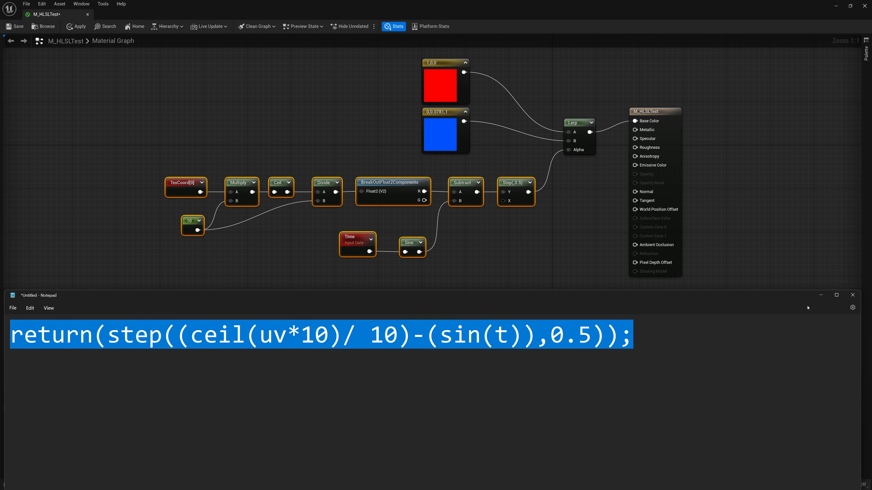
Return to the material graph and add a Custom expression node below the existing nodes
{"action": "left_click", "coordinate": [820, 298]}
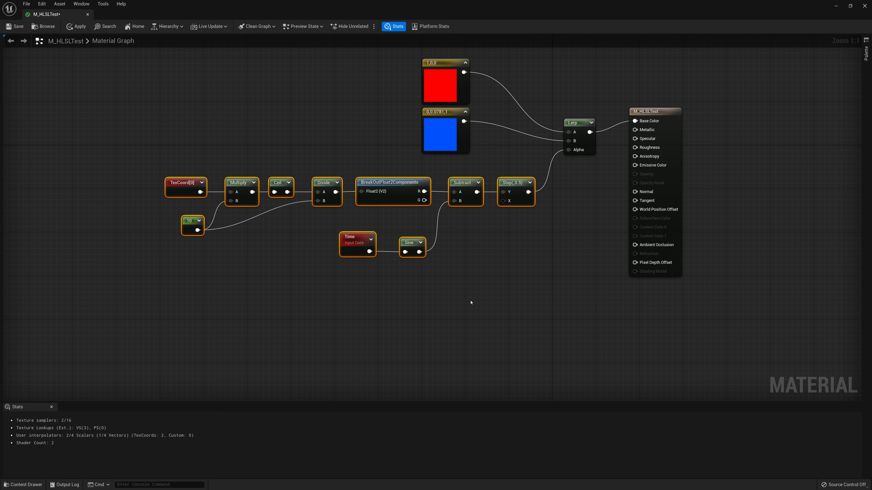
{"action": "right_click", "coordinate": [471, 302]}
{"action": "type", "text": "custom"}
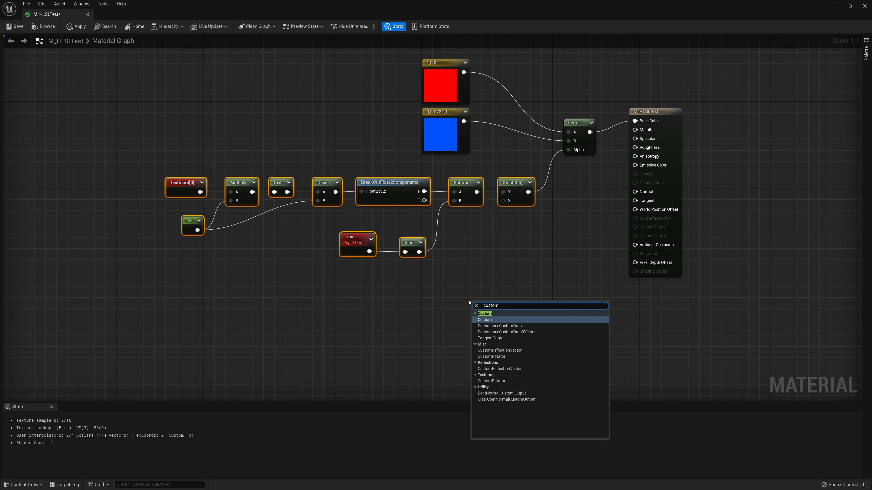
{"action": "key", "text": "Return"}
{"action": "left_click_drag", "start_coordinate": [486, 298], "coordinate": [491, 244]}
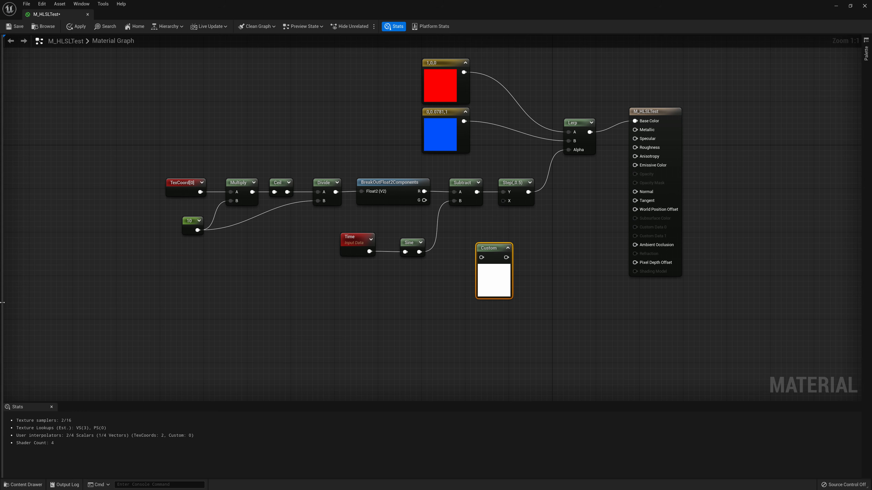
Open the Details panel and paste the copied return expression into the Custom node's Code field
{"action": "left_click_drag", "start_coordinate": [2, 302], "coordinate": [25, 301]}
{"action": "left_click_drag", "start_coordinate": [595, 151], "coordinate": [580, 167], "text": "ctrl"}
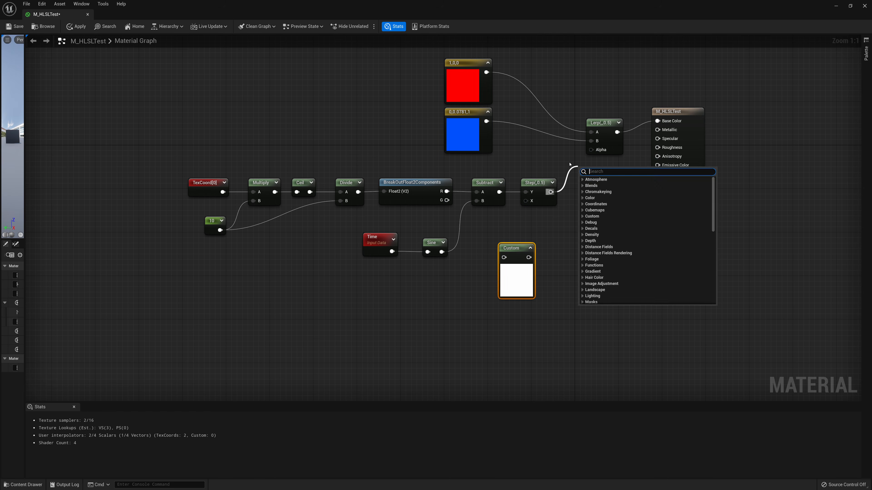
{"action": "left_click", "coordinate": [563, 230]}
{"action": "left_click_drag", "start_coordinate": [25, 294], "coordinate": [224, 288]}
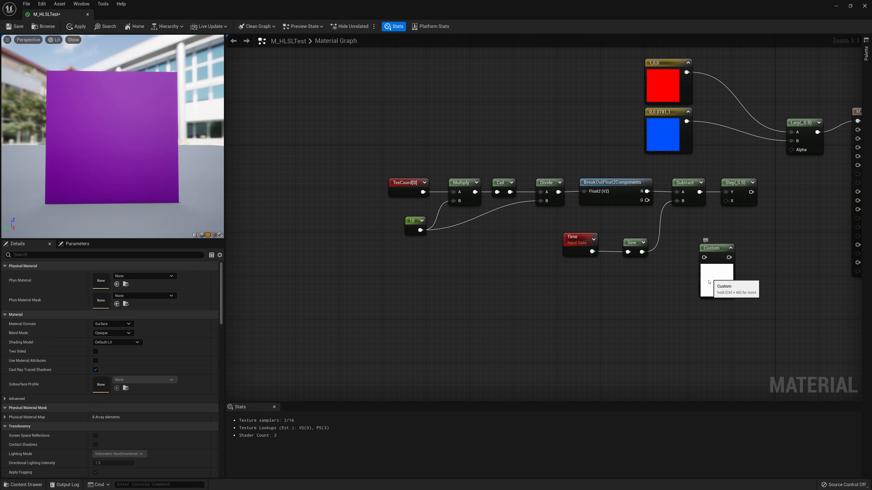
{"action": "left_click_drag", "start_coordinate": [709, 249], "coordinate": [626, 292]}
{"action": "left_click", "coordinate": [129, 275]}
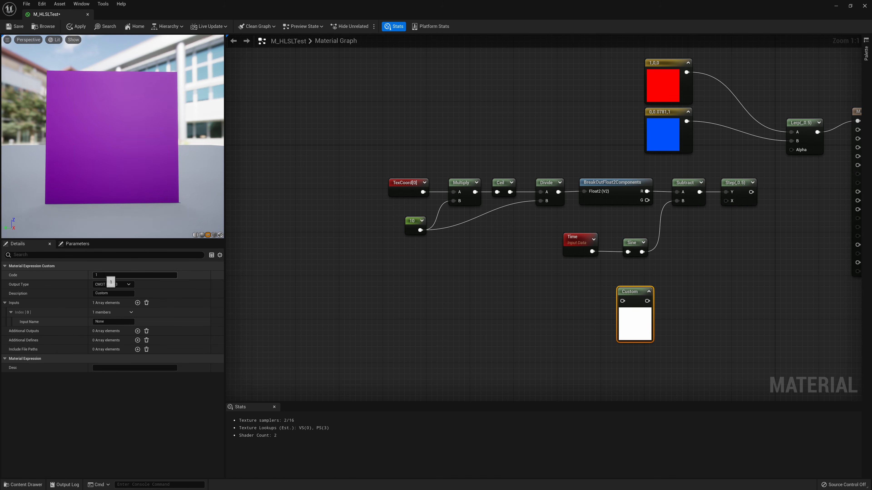
{"action": "type", "text": "return(step((ceil(uv*10)/ 10)-(sin(t)),0.5));"}
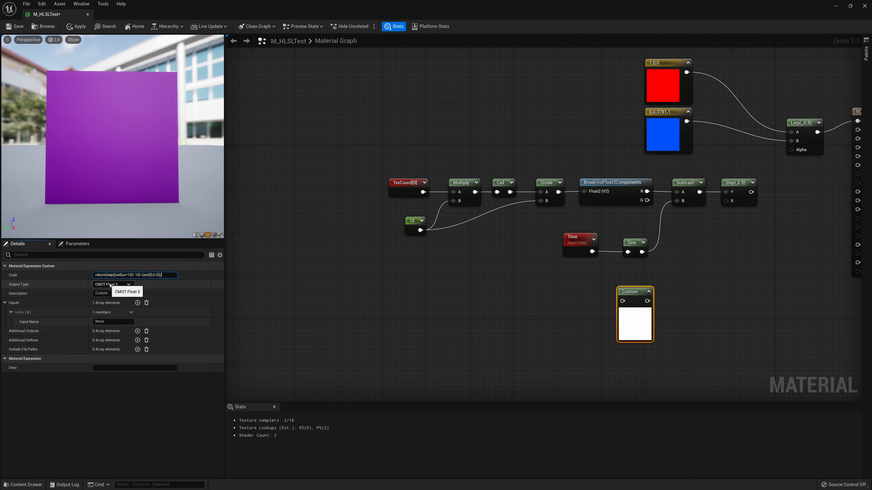
Set the Custom node's output type to CMOT Float 1
{"action": "left_click", "coordinate": [127, 286]}
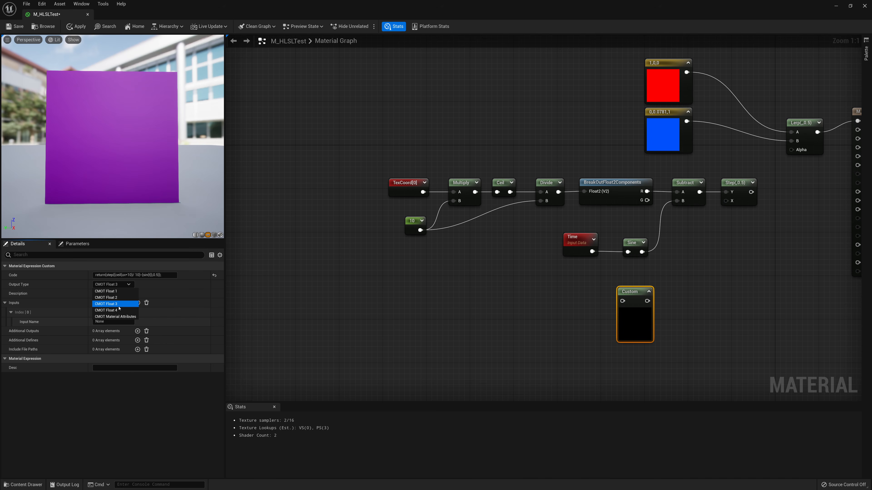
{"action": "left_click", "coordinate": [120, 291]}
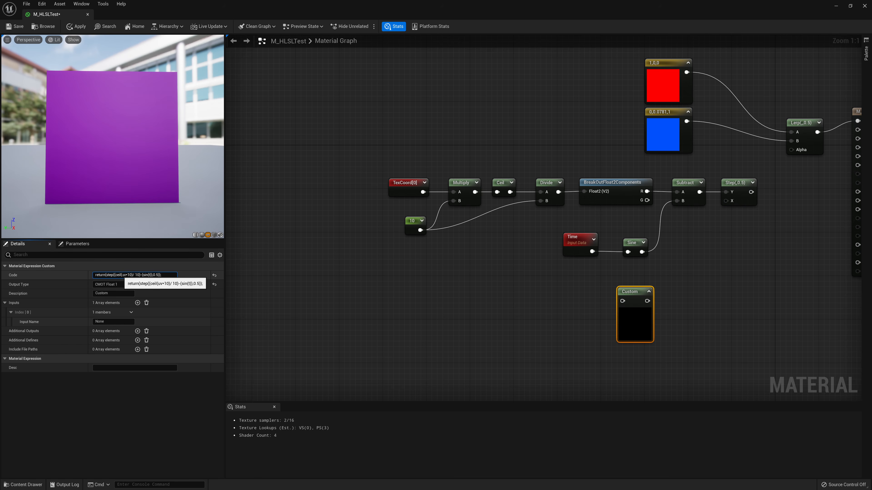
{"action": "left_click_drag", "start_coordinate": [123, 275], "coordinate": [122, 275]}
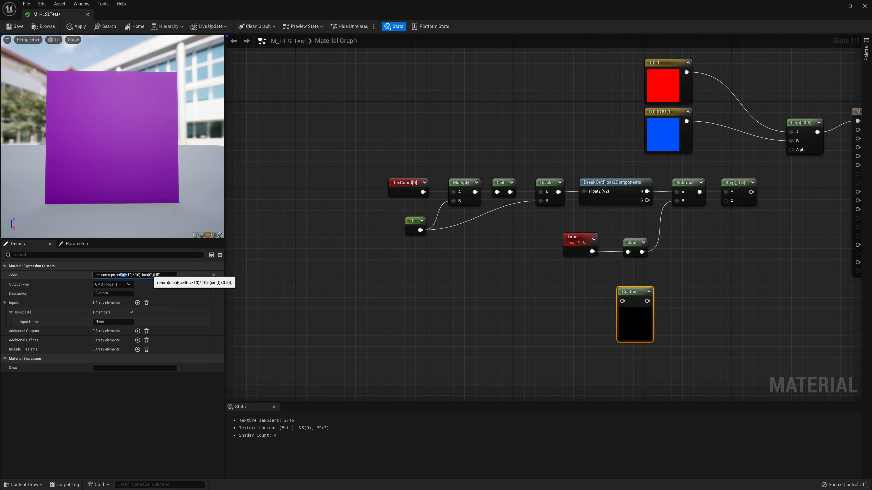
{"action": "double_click", "coordinate": [150, 275]}
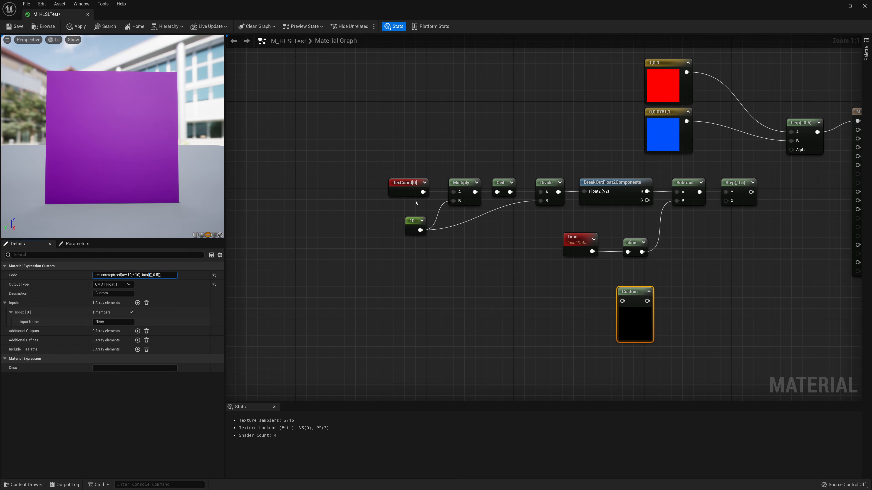
Name the Custom node's first input uv and add a second input named t
{"action": "left_click", "coordinate": [113, 322]}
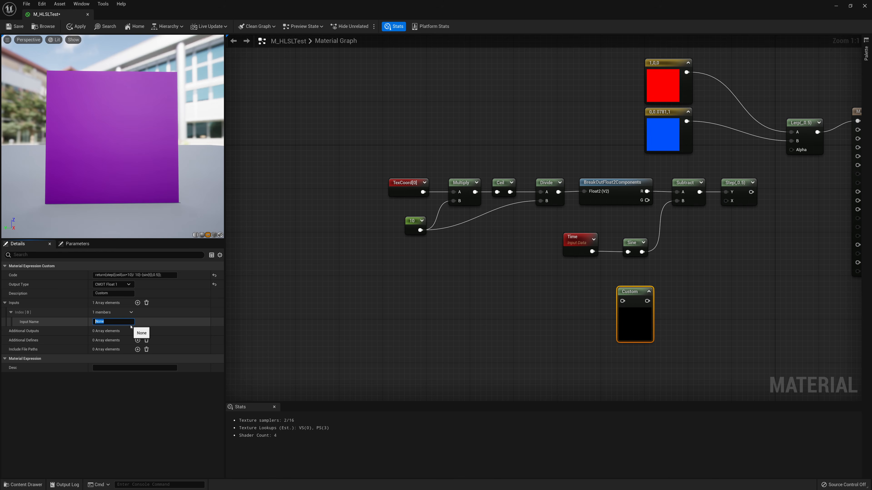
{"action": "type", "text": "uv"}
{"action": "key", "text": "Return"}
{"action": "left_click", "coordinate": [137, 303]}
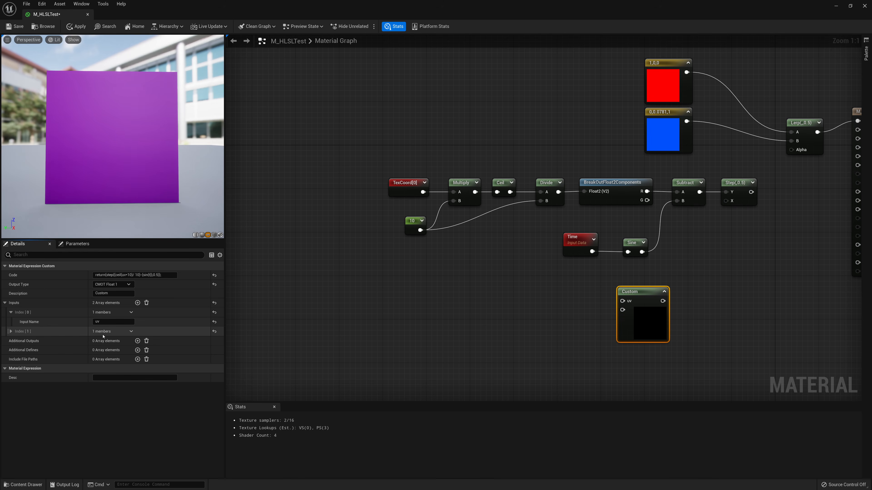
{"action": "left_click", "coordinate": [24, 333]}
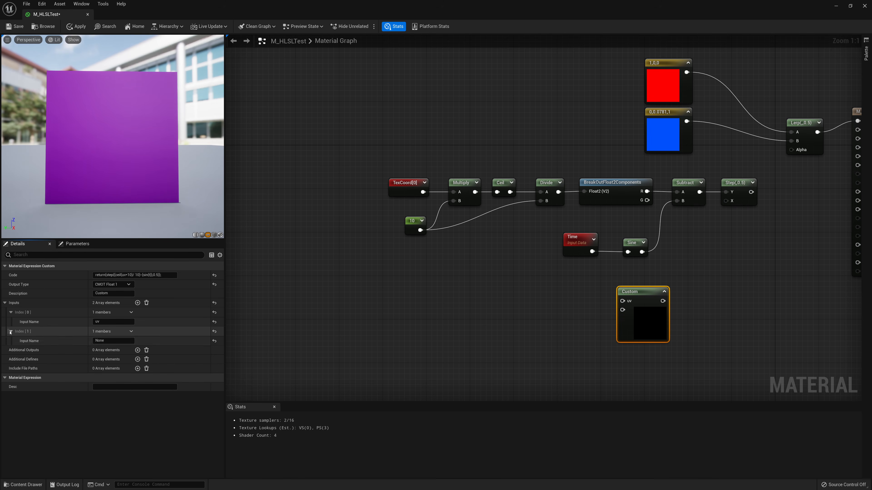
{"action": "left_click", "coordinate": [111, 341]}
{"action": "type", "text": "t"}
{"action": "key", "text": "Return"}
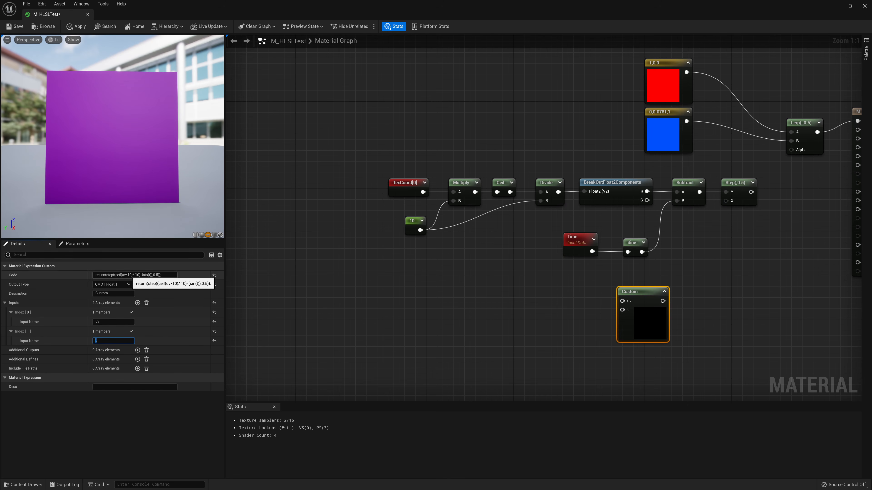
{"action": "left_click", "coordinate": [126, 275]}
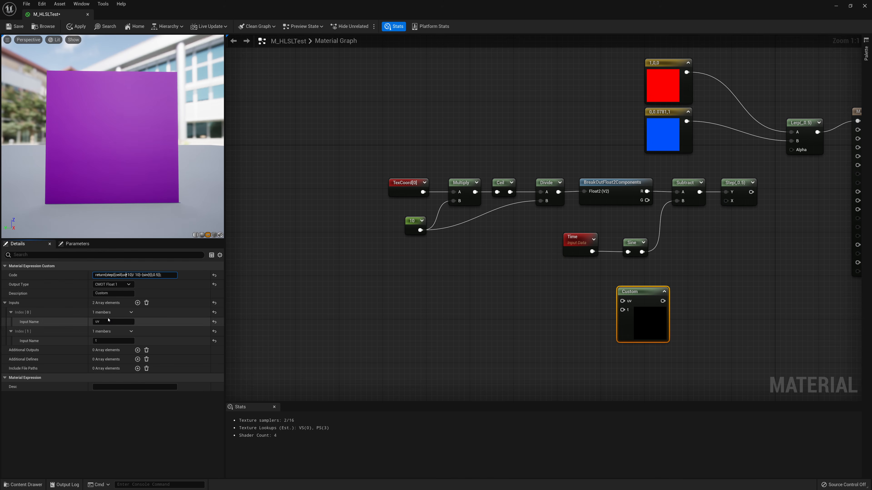
Delete the old Multiply, Ceil, Divide, BreakOut, Subtract, Sine, Step and constant 10 nodes, keeping TexCoord and Time
{"action": "left_click_drag", "start_coordinate": [627, 302], "coordinate": [574, 290]}
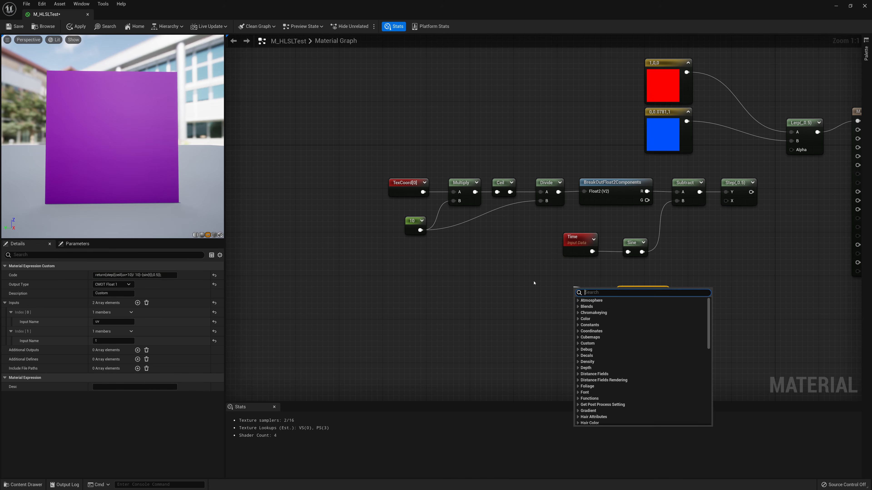
{"action": "left_click", "coordinate": [535, 284]}
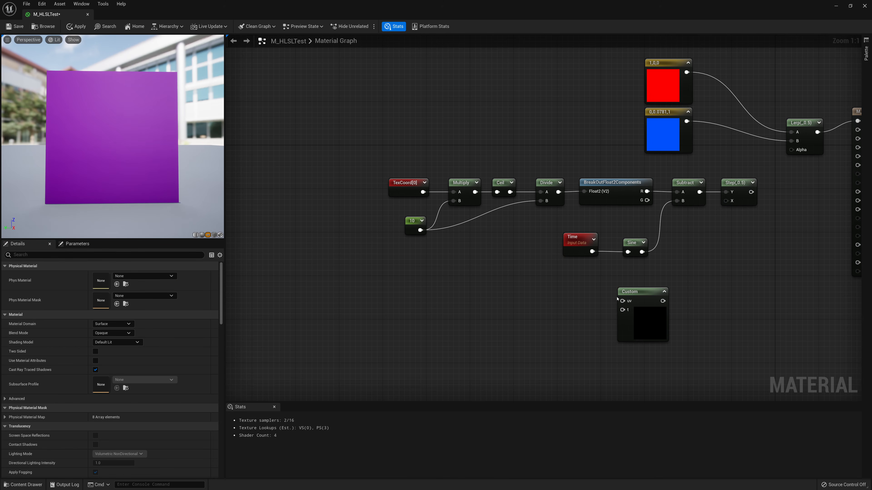
{"action": "right_click_drag", "start_coordinate": [617, 299], "coordinate": [461, 312]}
{"action": "left_click_drag", "start_coordinate": [634, 170], "coordinate": [457, 265]}
{"action": "key", "text": "Delete"}
{"action": "right_click_drag", "start_coordinate": [384, 235], "coordinate": [434, 231]}
{"action": "left_click_drag", "start_coordinate": [472, 170], "coordinate": [357, 220]}
{"action": "key", "text": "Delete"}
{"action": "left_click", "coordinate": [309, 236]}
{"action": "key", "text": "Delete"}
{"action": "left_click_drag", "start_coordinate": [542, 308], "coordinate": [547, 243]}
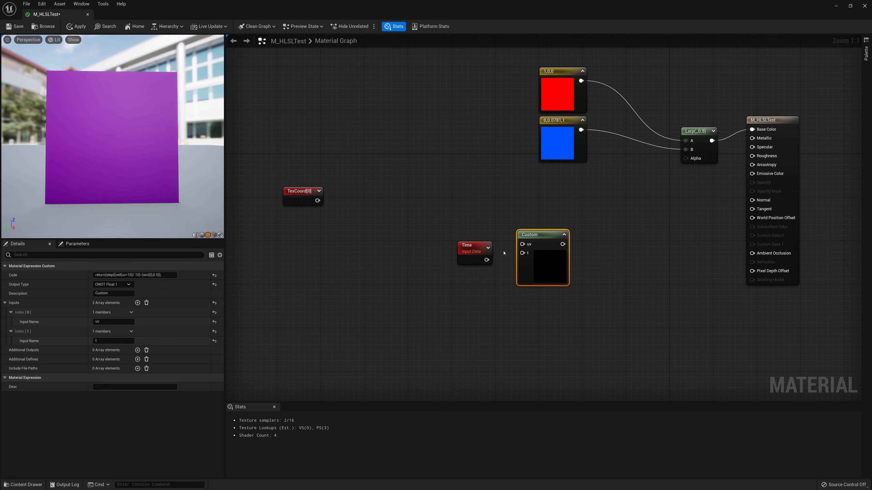
Wire Time into t, TexCoord into uv, and the Custom output into the Lerp's Alpha
{"action": "left_click_drag", "start_coordinate": [486, 260], "coordinate": [473, 272]}
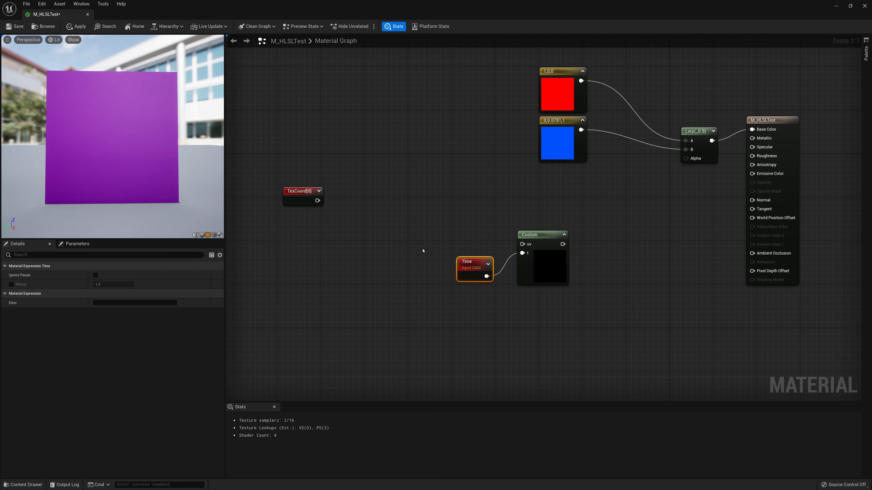
{"action": "left_click_drag", "start_coordinate": [317, 200], "coordinate": [524, 245]}
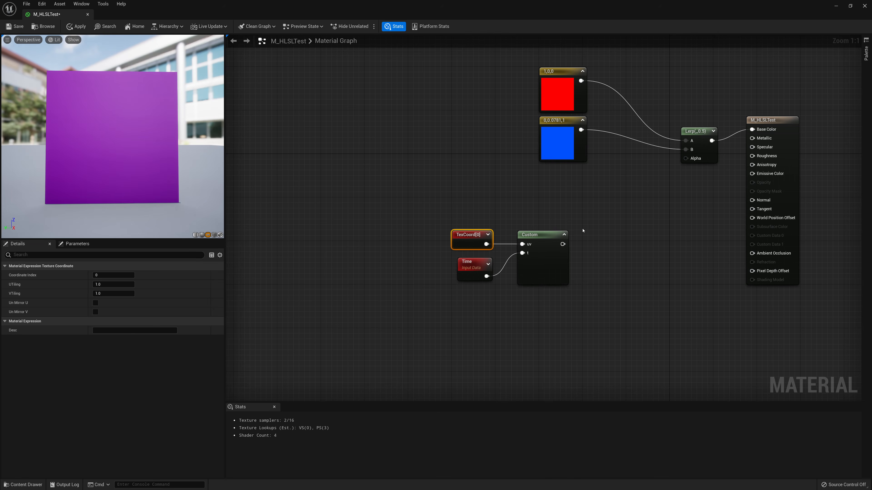
{"action": "left_click_drag", "start_coordinate": [584, 230], "coordinate": [482, 270]}
{"action": "left_click_drag", "start_coordinate": [568, 265], "coordinate": [687, 160]}
{"action": "left_click", "coordinate": [600, 209]}
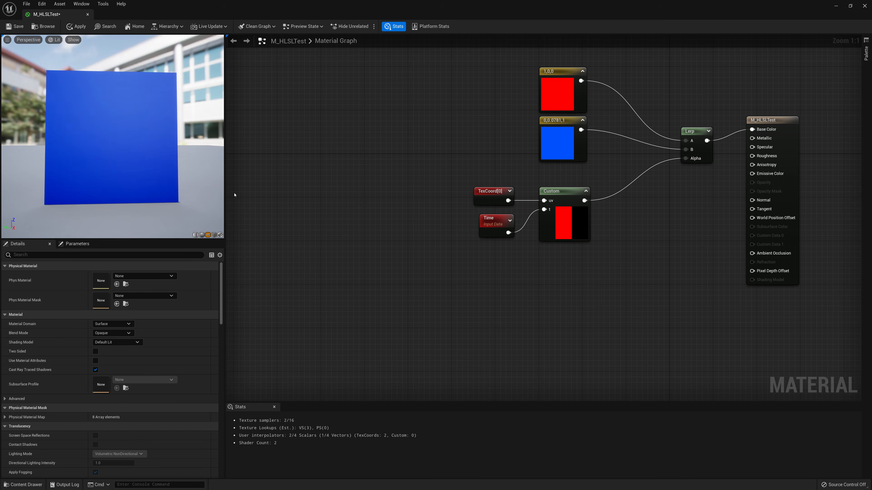
{"action": "left_click", "coordinate": [571, 228]}
{"action": "right_click_drag", "start_coordinate": [676, 208], "coordinate": [617, 229]}
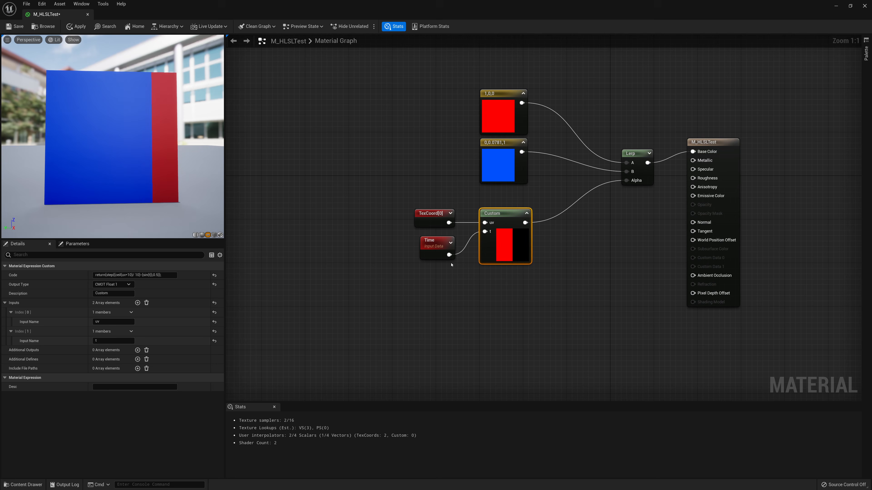
Review the Custom node's code and output type settings
{"action": "left_click", "coordinate": [161, 275]}
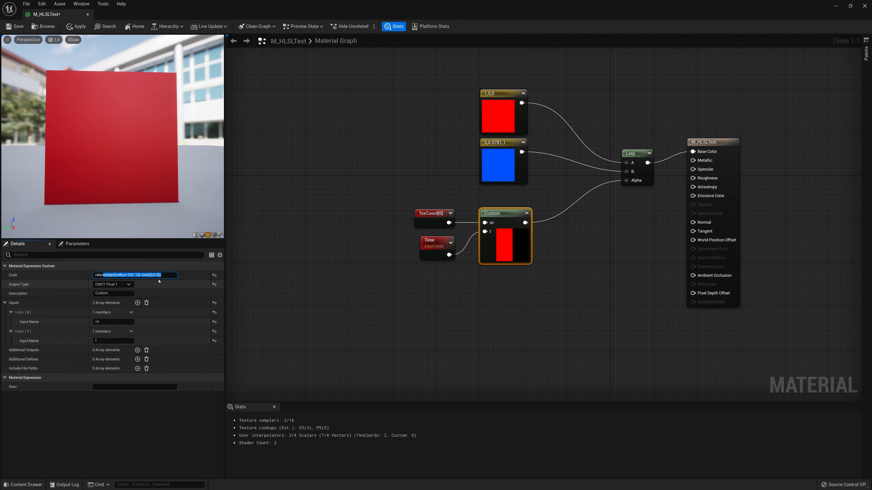
{"action": "left_click", "coordinate": [161, 275]}
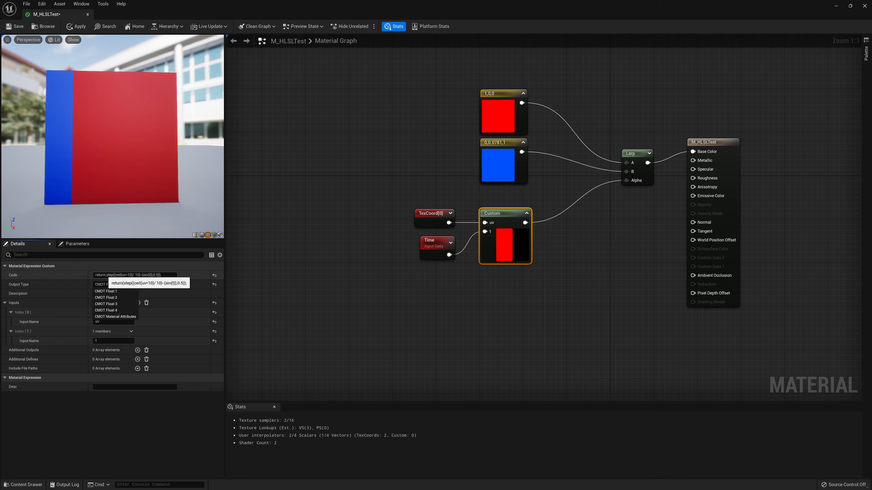
{"action": "left_click", "coordinate": [274, 292]}
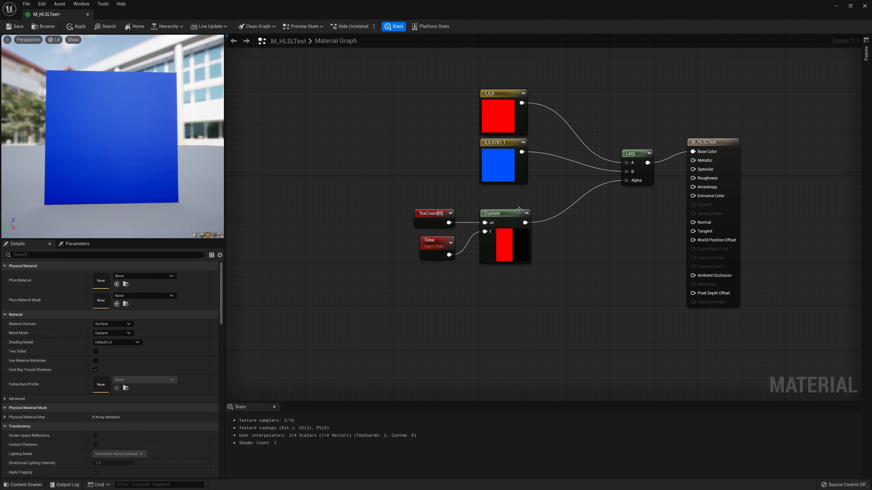
{"action": "left_click", "coordinate": [519, 210]}
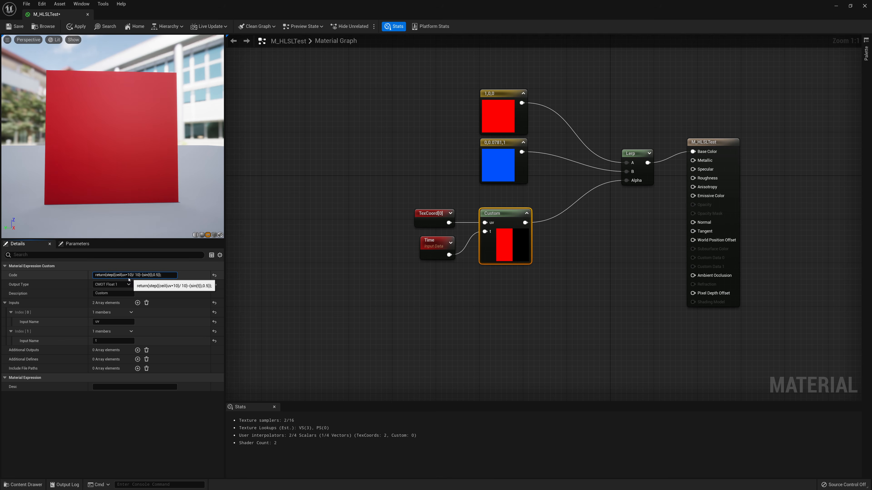
Add a Step node beneath the Custom node
{"action": "right_click", "coordinate": [472, 314]}
{"action": "type", "text": "ste"}
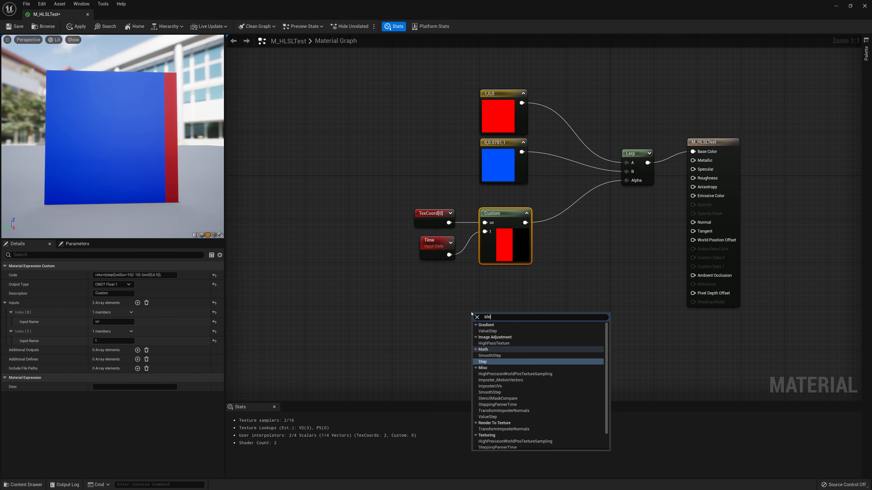
{"action": "key", "text": "Return"}
{"action": "left_click_drag", "start_coordinate": [487, 317], "coordinate": [534, 311]}
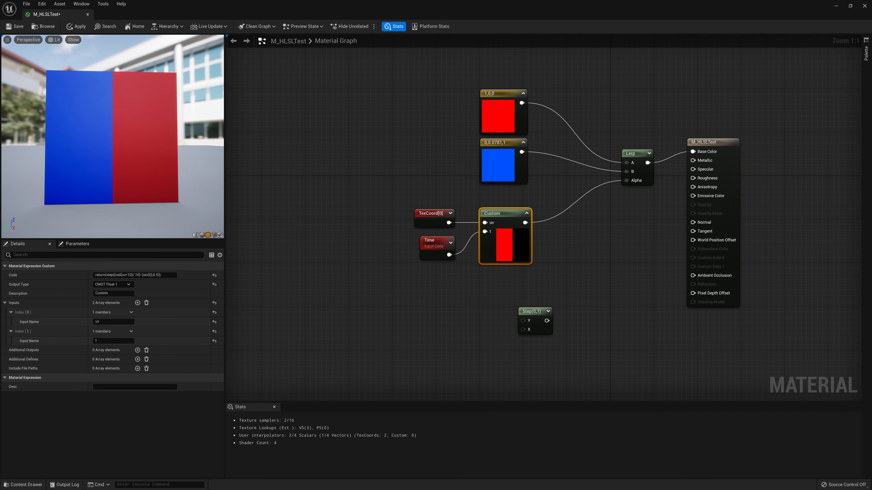
Switch to Notepad to review the written HLSL expression
{"action": "key", "text": "alt+Tab"}
{"action": "left_click", "coordinate": [70, 416]}
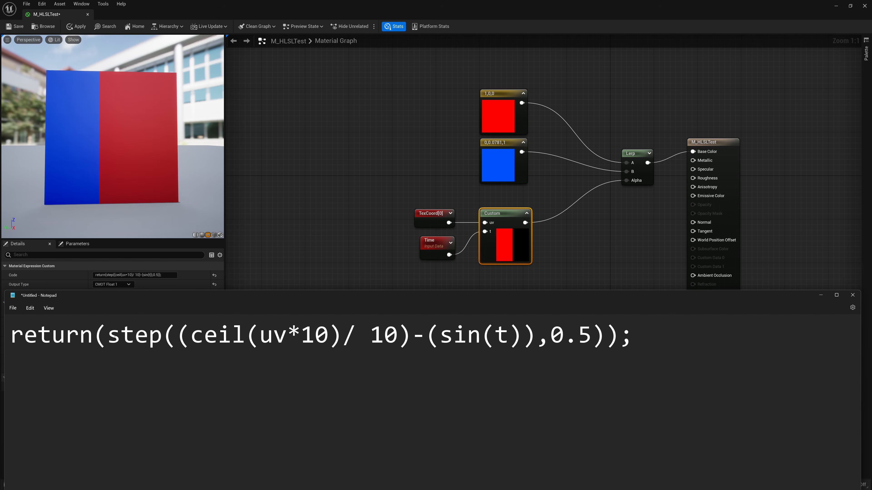
Strip the return( prefix and trailing ); from the Notepad expression, leaving step((ceil(uv*10)/ 10)-(sin(t)),0.5)
{"action": "left_click_drag", "start_coordinate": [106, 335], "coordinate": [10, 334]}
{"action": "key", "text": "BackSpace"}
{"action": "key", "text": "End"}
{"action": "key", "text": "shift+Left"}
{"action": "key", "text": "shift+Left"}
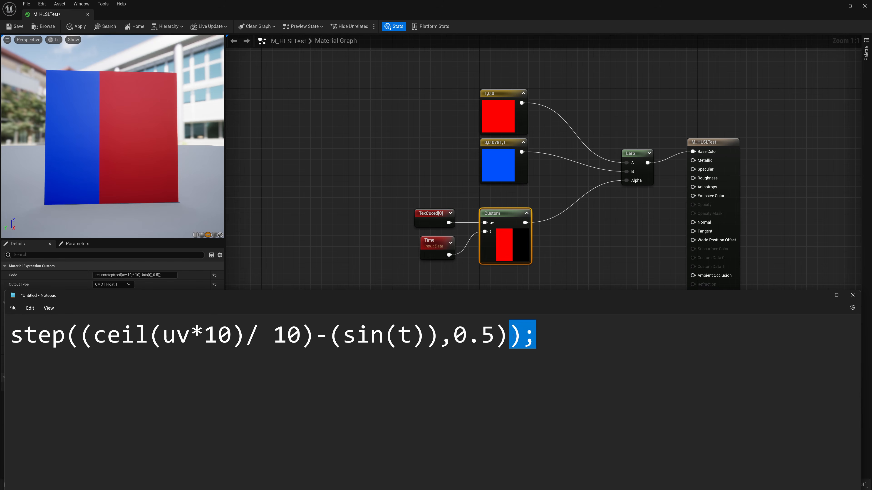
{"action": "key", "text": "BackSpace"}
Highlight the (ceil(uv*10)/ 10) and sin(t) parts of the expression to examine them
{"action": "left_click_drag", "start_coordinate": [74, 339], "coordinate": [321, 340]}
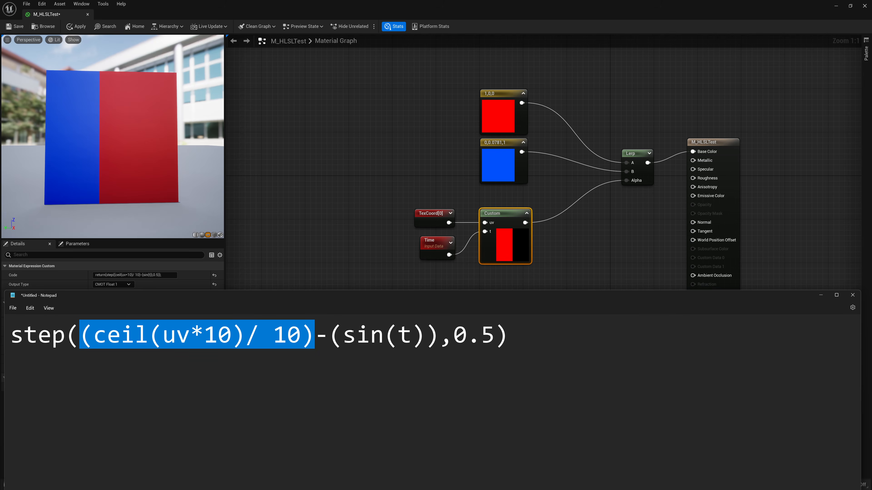
{"action": "left_click_drag", "start_coordinate": [439, 340], "coordinate": [81, 340]}
{"action": "left_click_drag", "start_coordinate": [451, 299], "coordinate": [463, 371]}
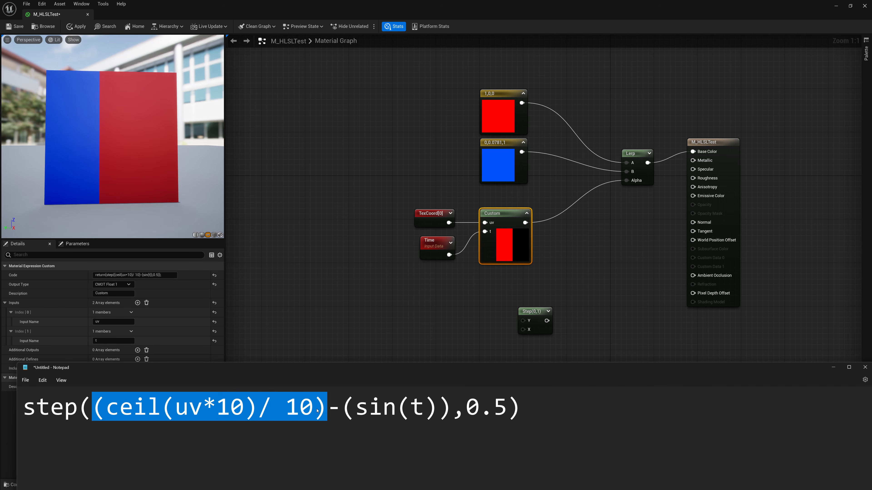
{"action": "left_click", "coordinate": [175, 421]}
{"action": "left_click_drag", "start_coordinate": [92, 407], "coordinate": [434, 418]}
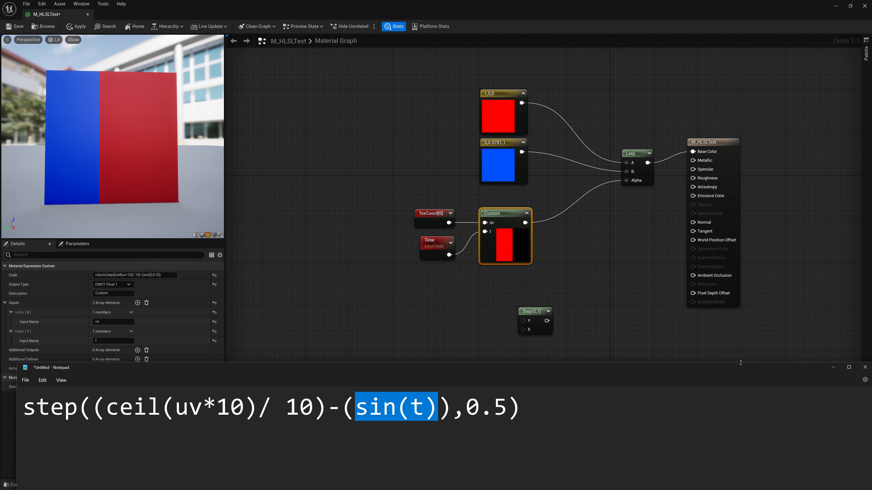
Return to the material graph and delete the Step node beneath the Custom node
{"action": "left_click", "coordinate": [829, 370]}
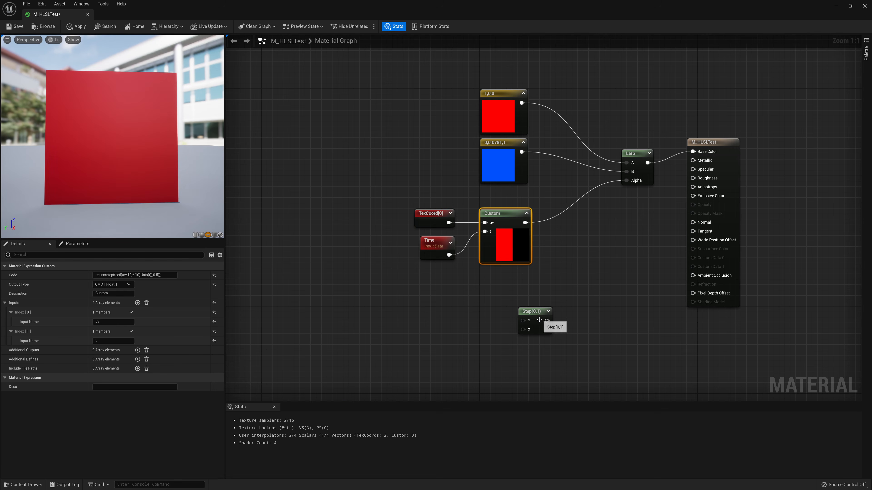
{"action": "left_click_drag", "start_coordinate": [534, 321], "coordinate": [507, 305]}
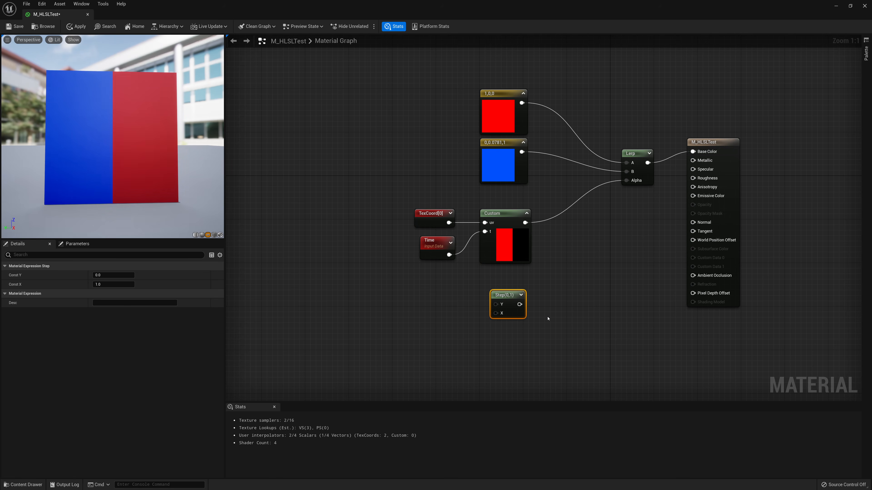
{"action": "key", "text": "Delete"}
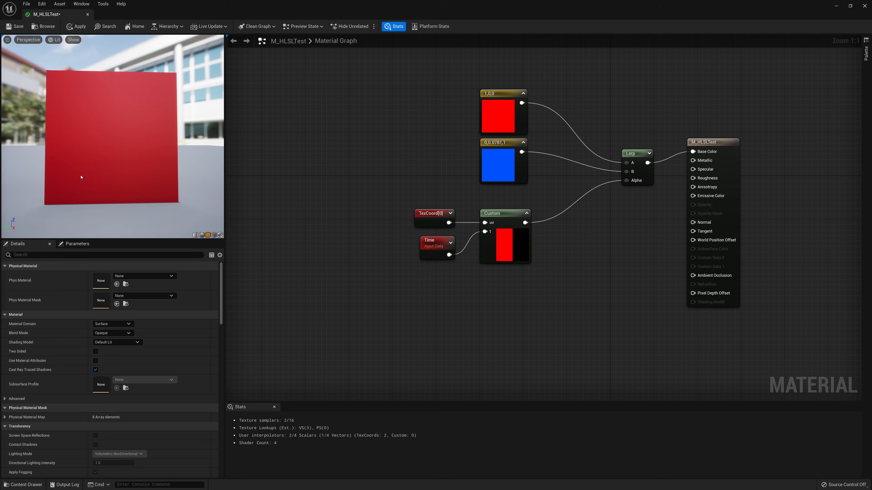
Rotate the material preview to inspect the resulting stripes on the mesh
{"action": "mouse_move", "coordinate": [82, 178]}
{"action": "left_mouse_down"}
{"action": "mouse_move", "coordinate": [66, 178]}
{"action": "mouse_move", "coordinate": [81, 177]}
{"action": "left_mouse_up"}
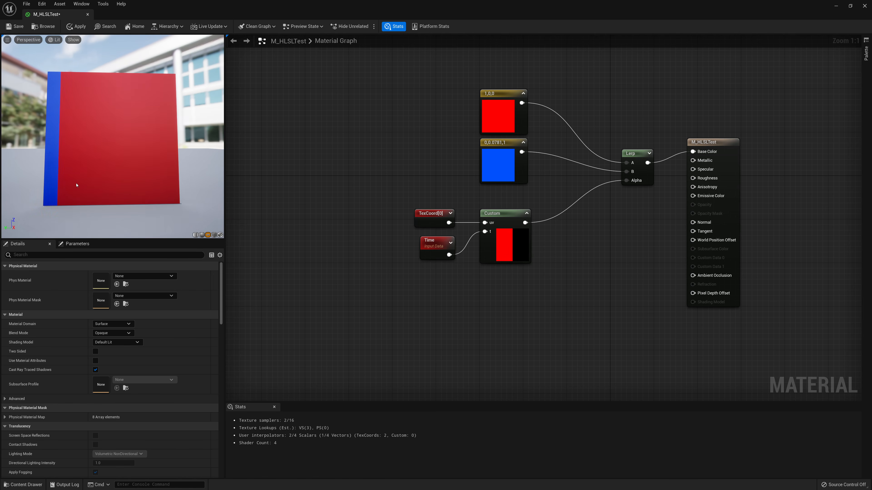
{"action": "left_click_drag", "start_coordinate": [76, 185], "coordinate": [80, 185]}
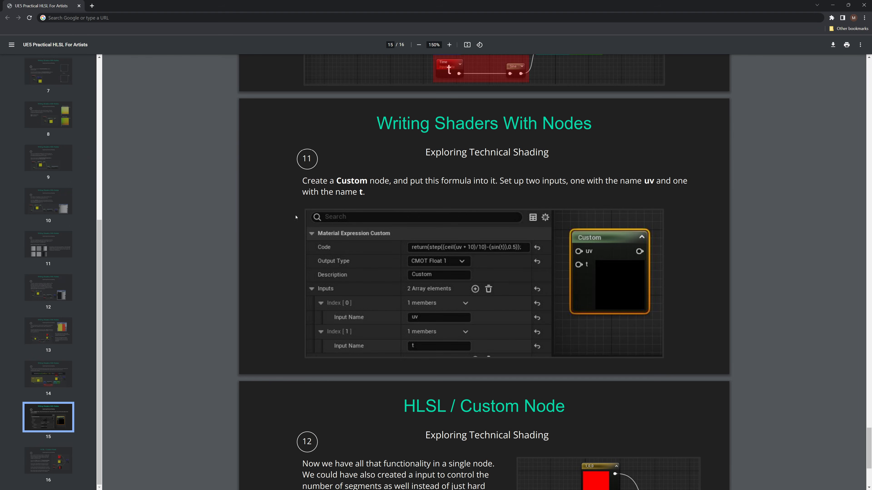
Switch to the tutorial PDF in the browser and review the Custom node and step-node slides
{"action": "scroll", "coordinate": [239, 261], "scroll_direction": "down", "scroll_amount": 5}
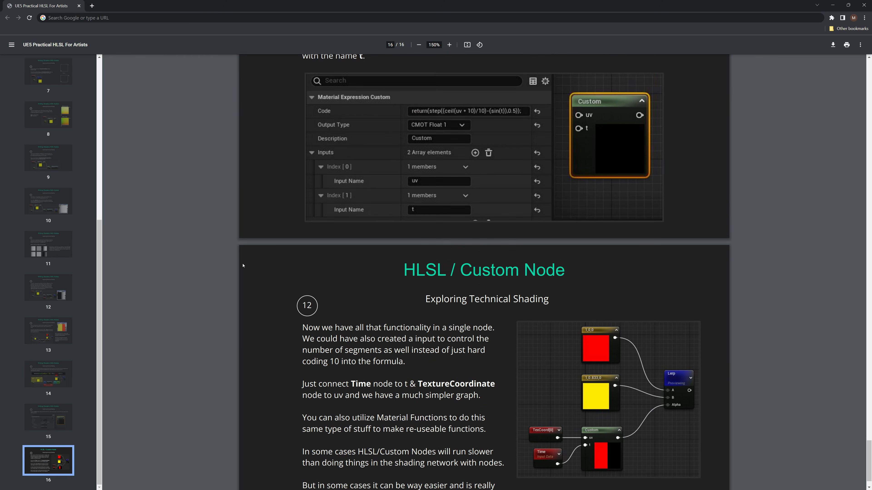
{"action": "scroll", "coordinate": [243, 266], "scroll_direction": "up", "scroll_amount": 15}
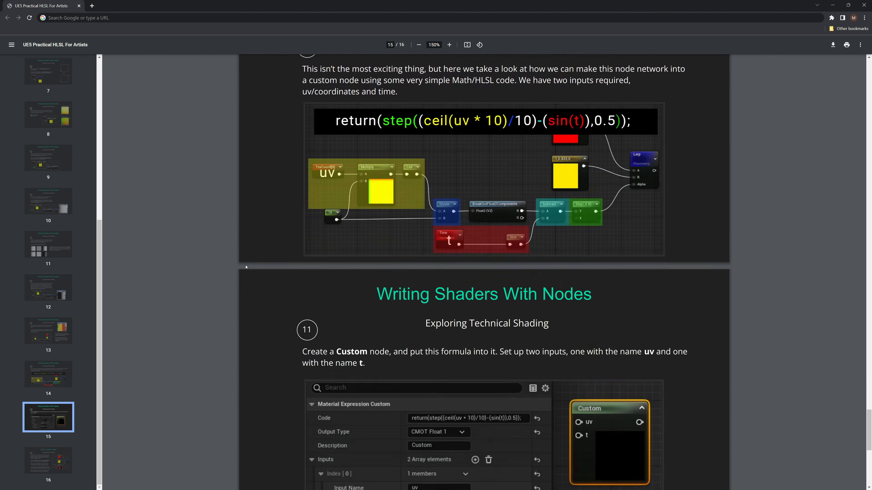
{"action": "scroll", "coordinate": [248, 270], "scroll_direction": "up", "scroll_amount": 10}
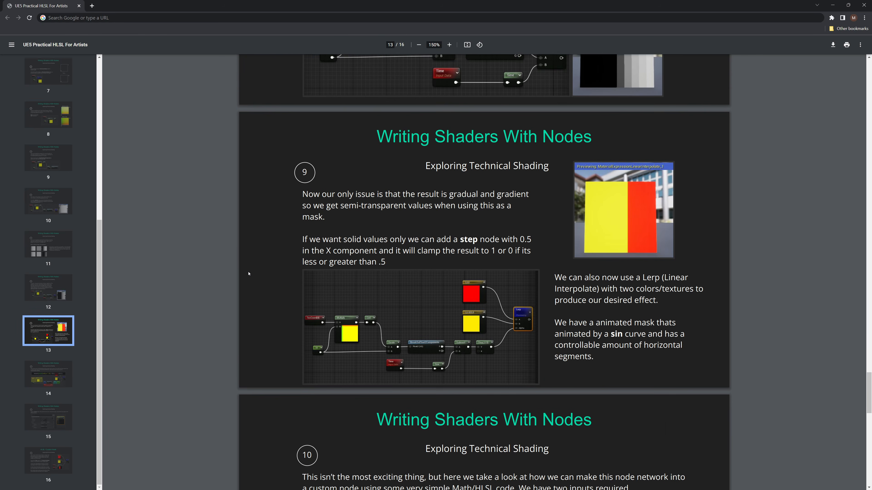